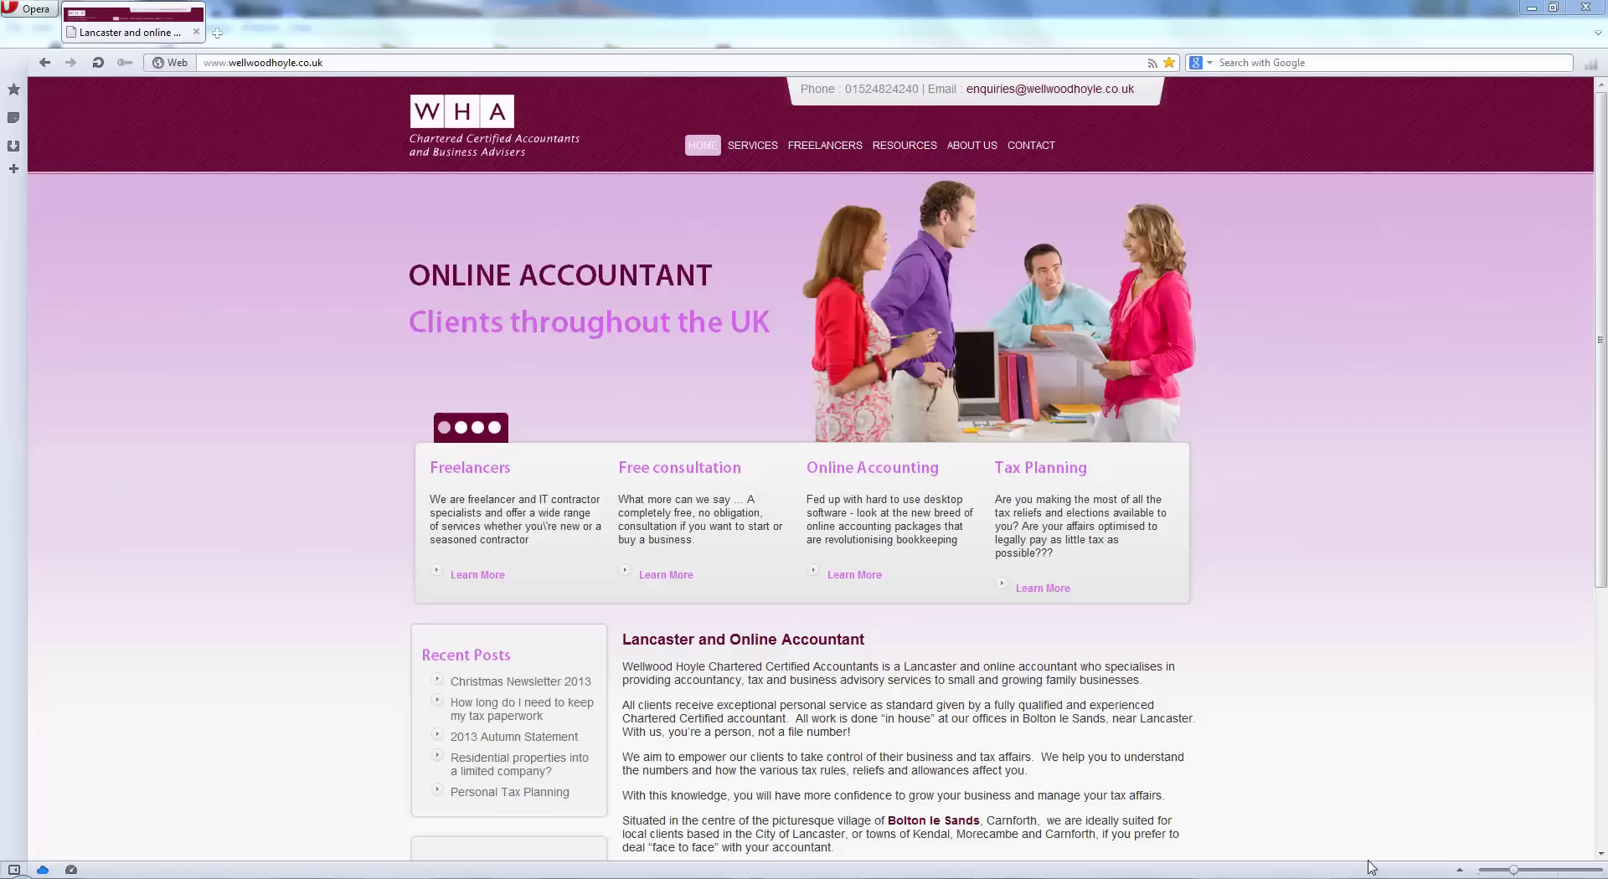
Switch to VT Cash Book and display the Petty cash account.
key("alt+Tab")
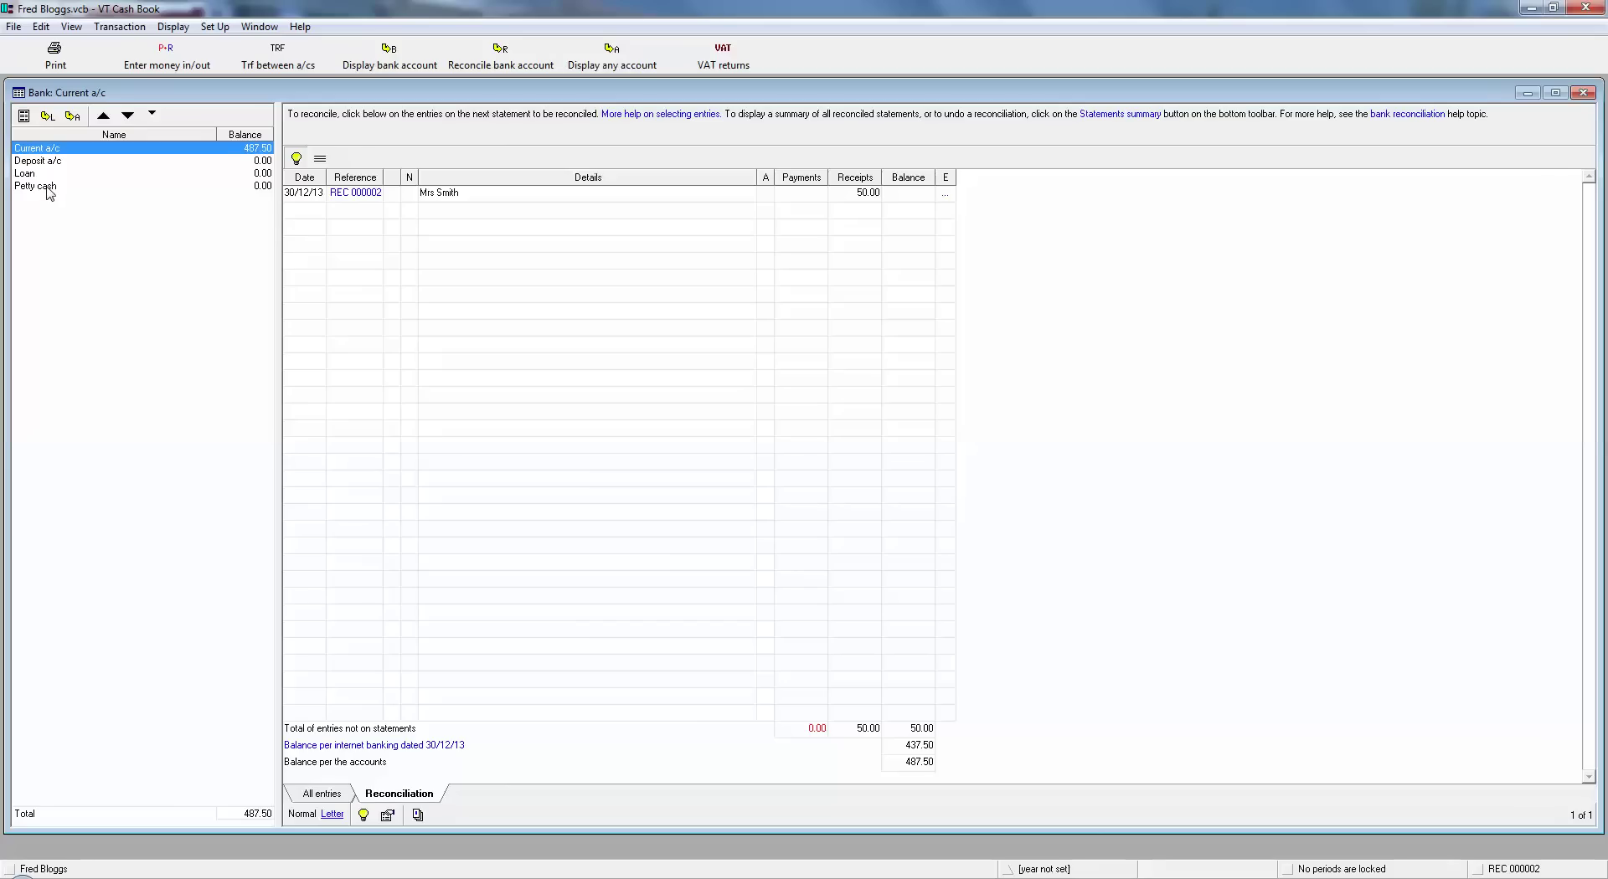
left_click(49, 191)
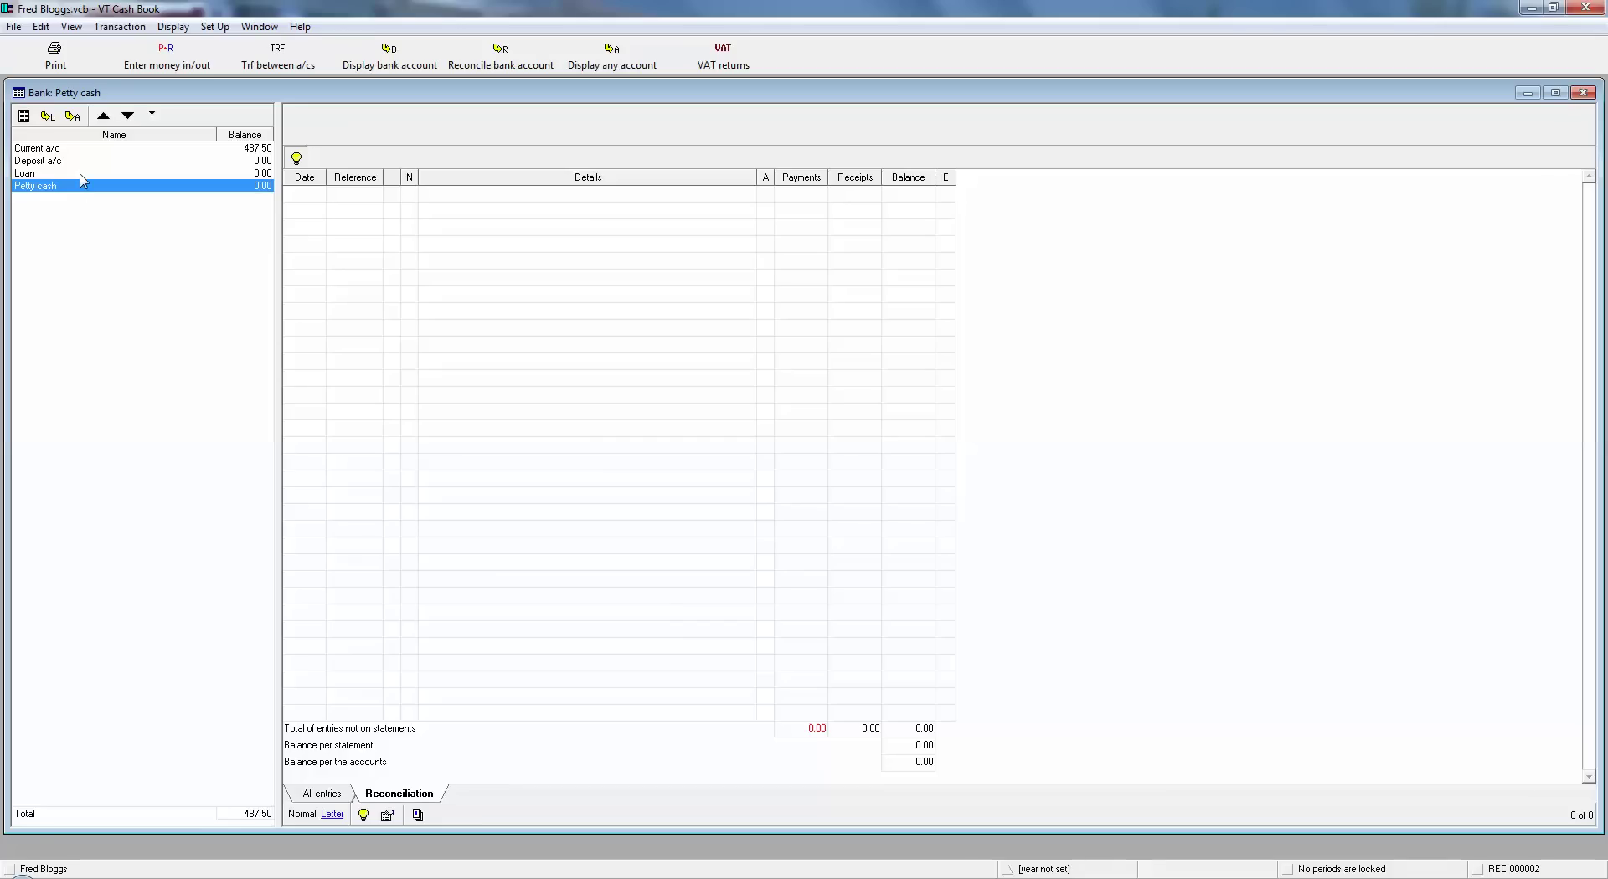
Set up a new bank account named Cash Takings and close the bank accounts setup.
left_click(215, 26)
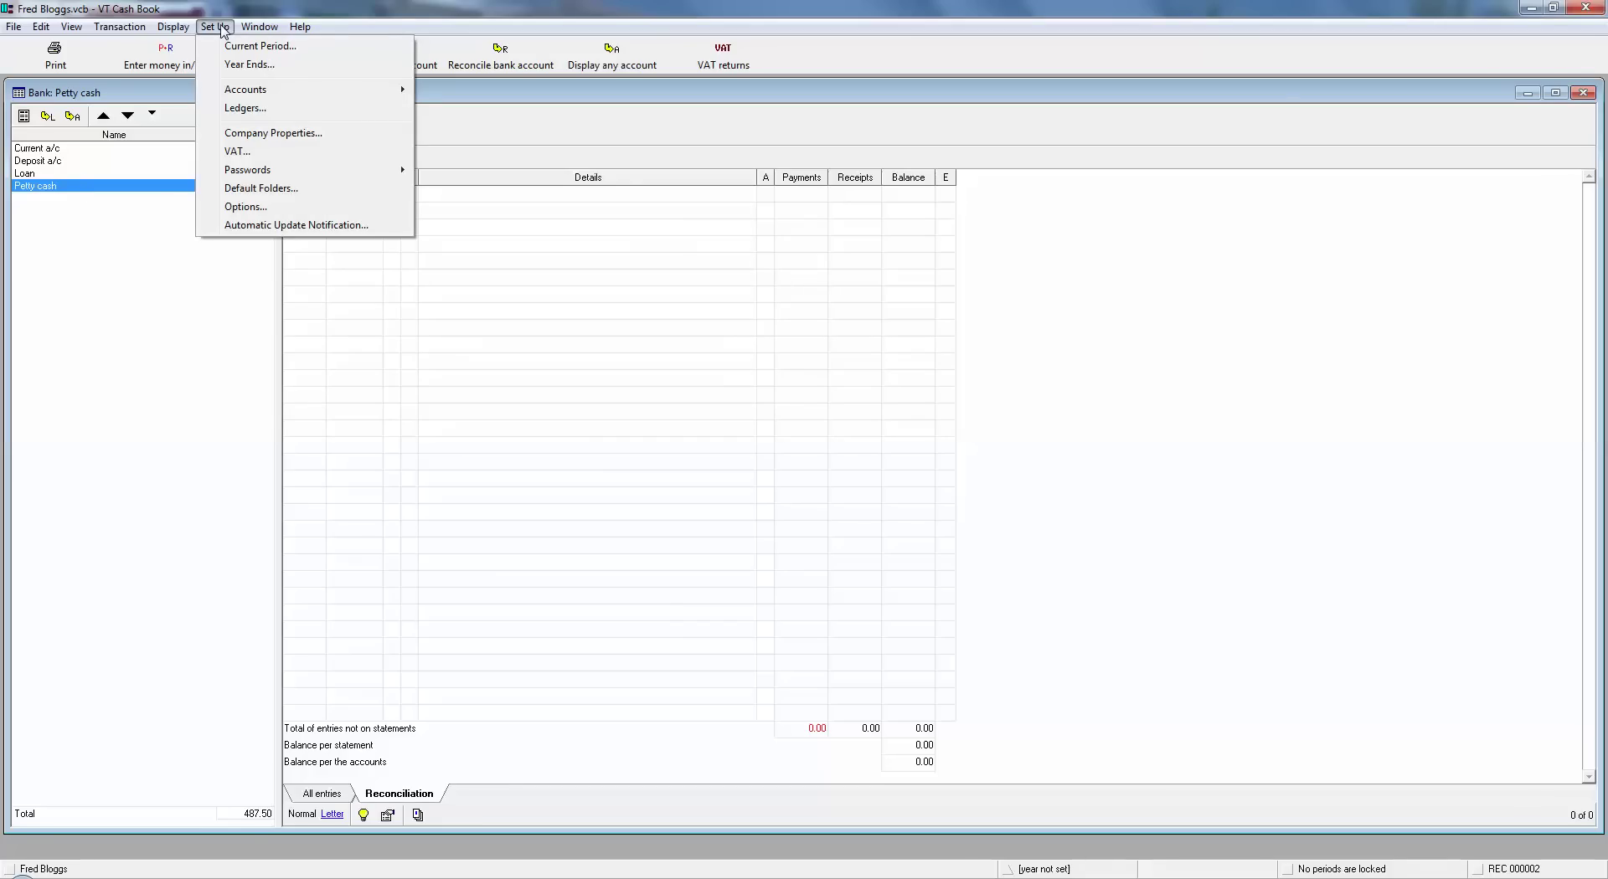
mouse_move(243, 96)
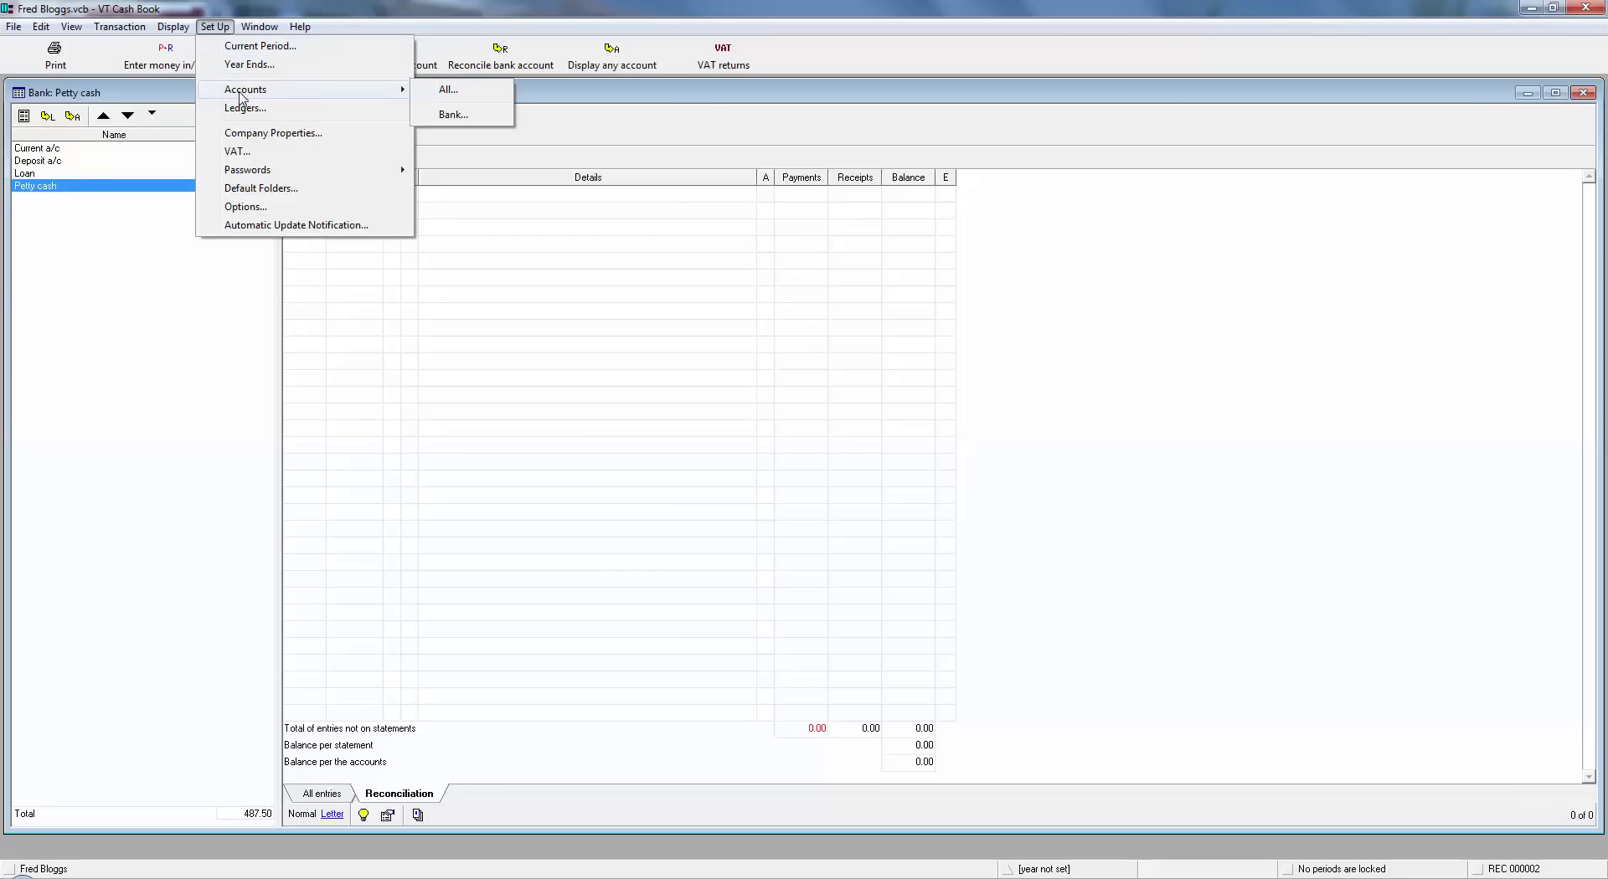
left_click(452, 114)
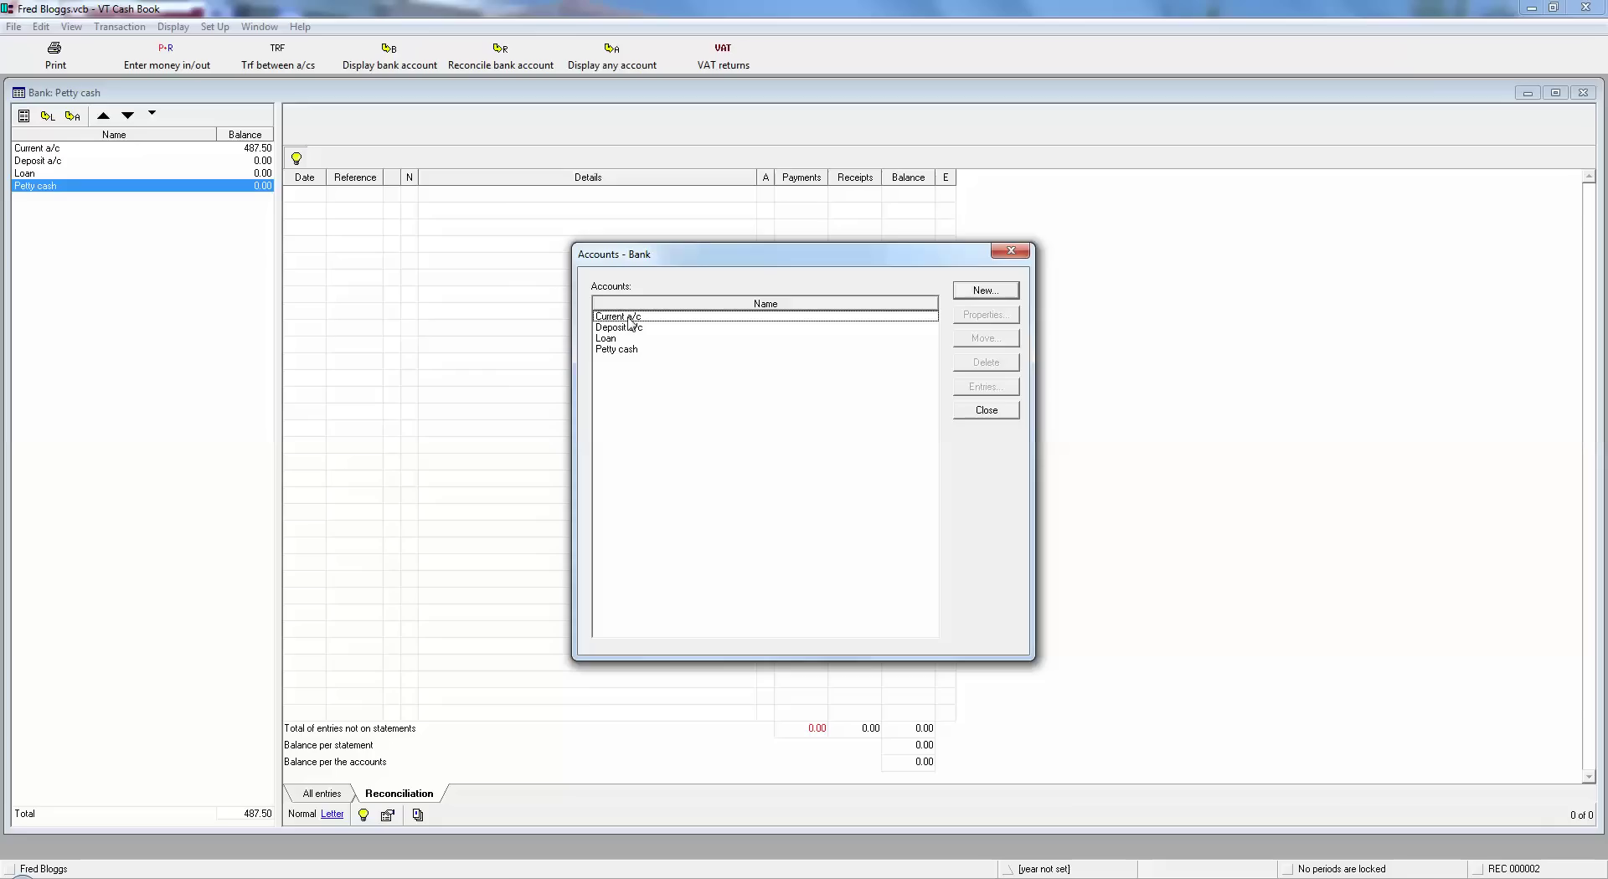
left_click_drag(629, 328, 620, 356)
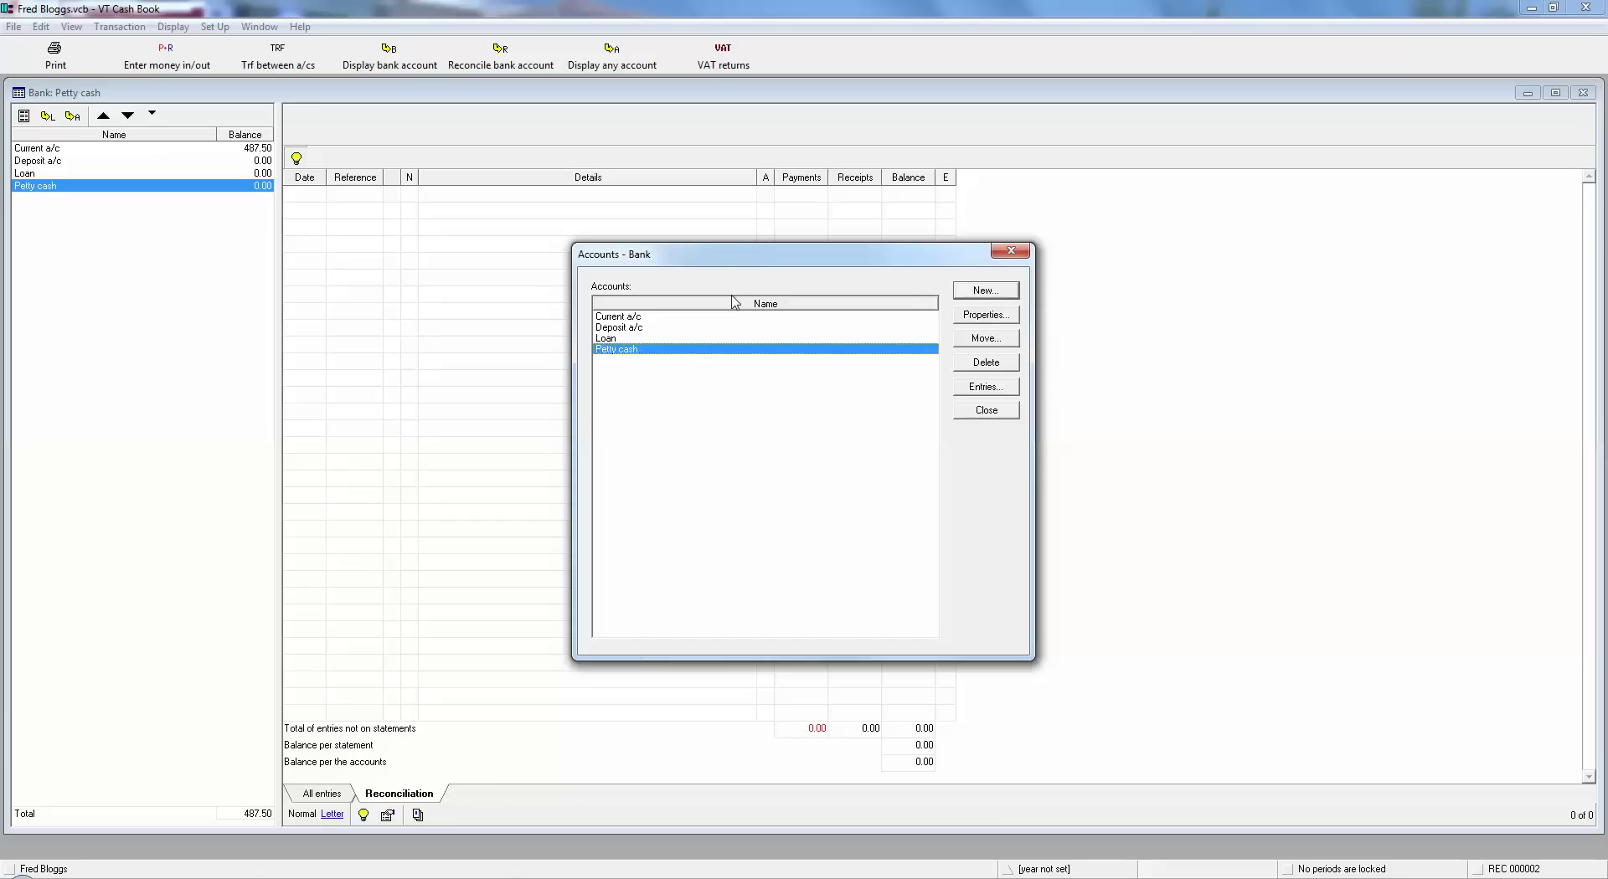
left_click(984, 291)
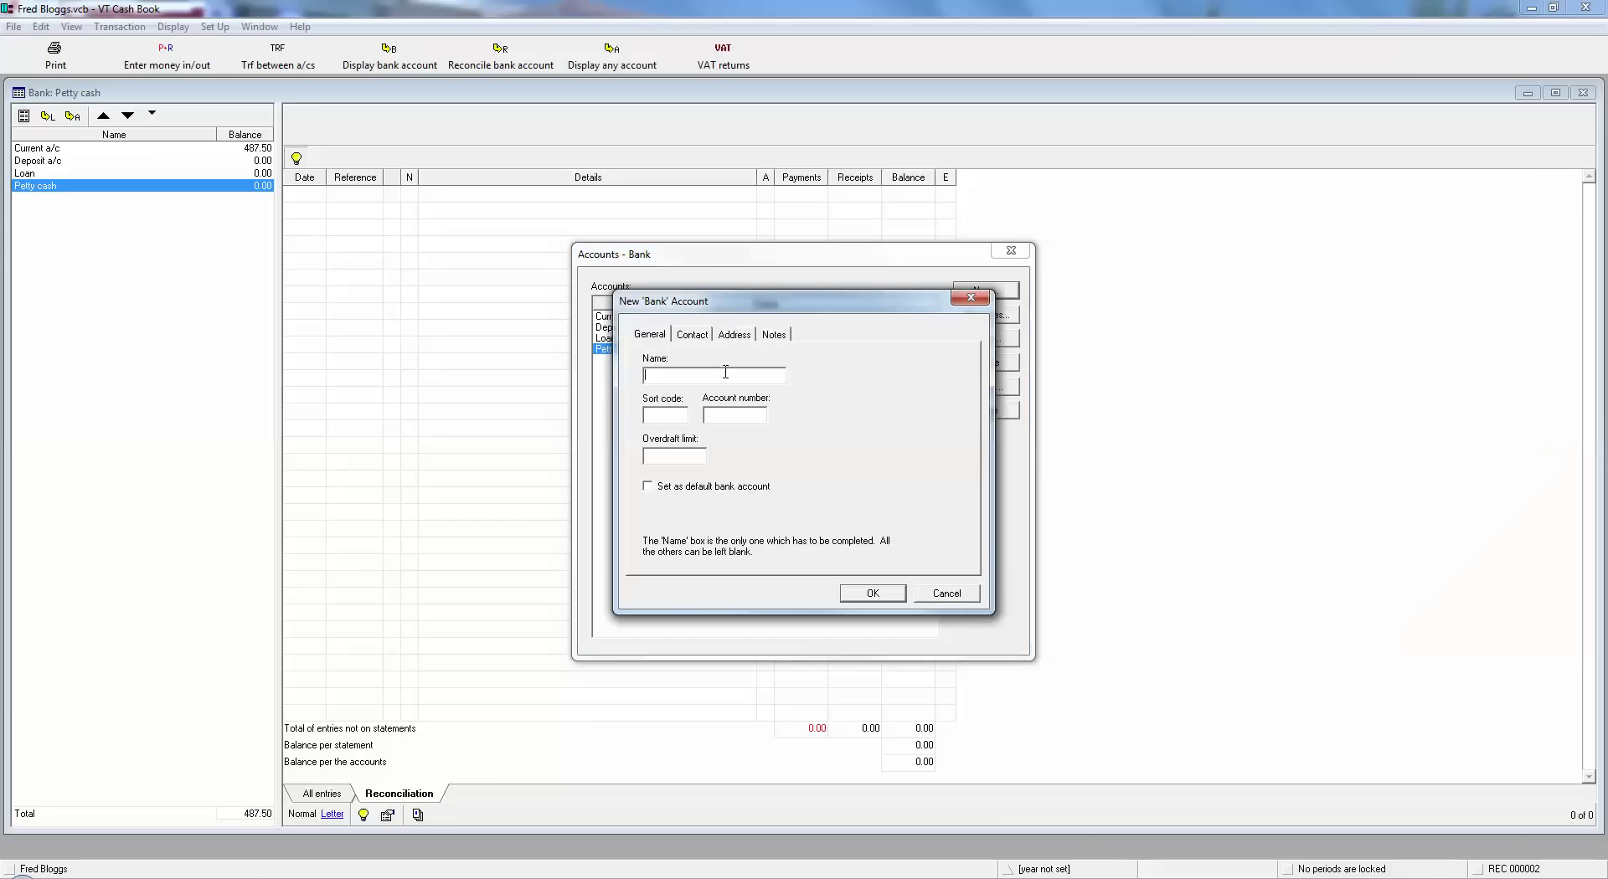
type("Cash Takings")
left_click(875, 596)
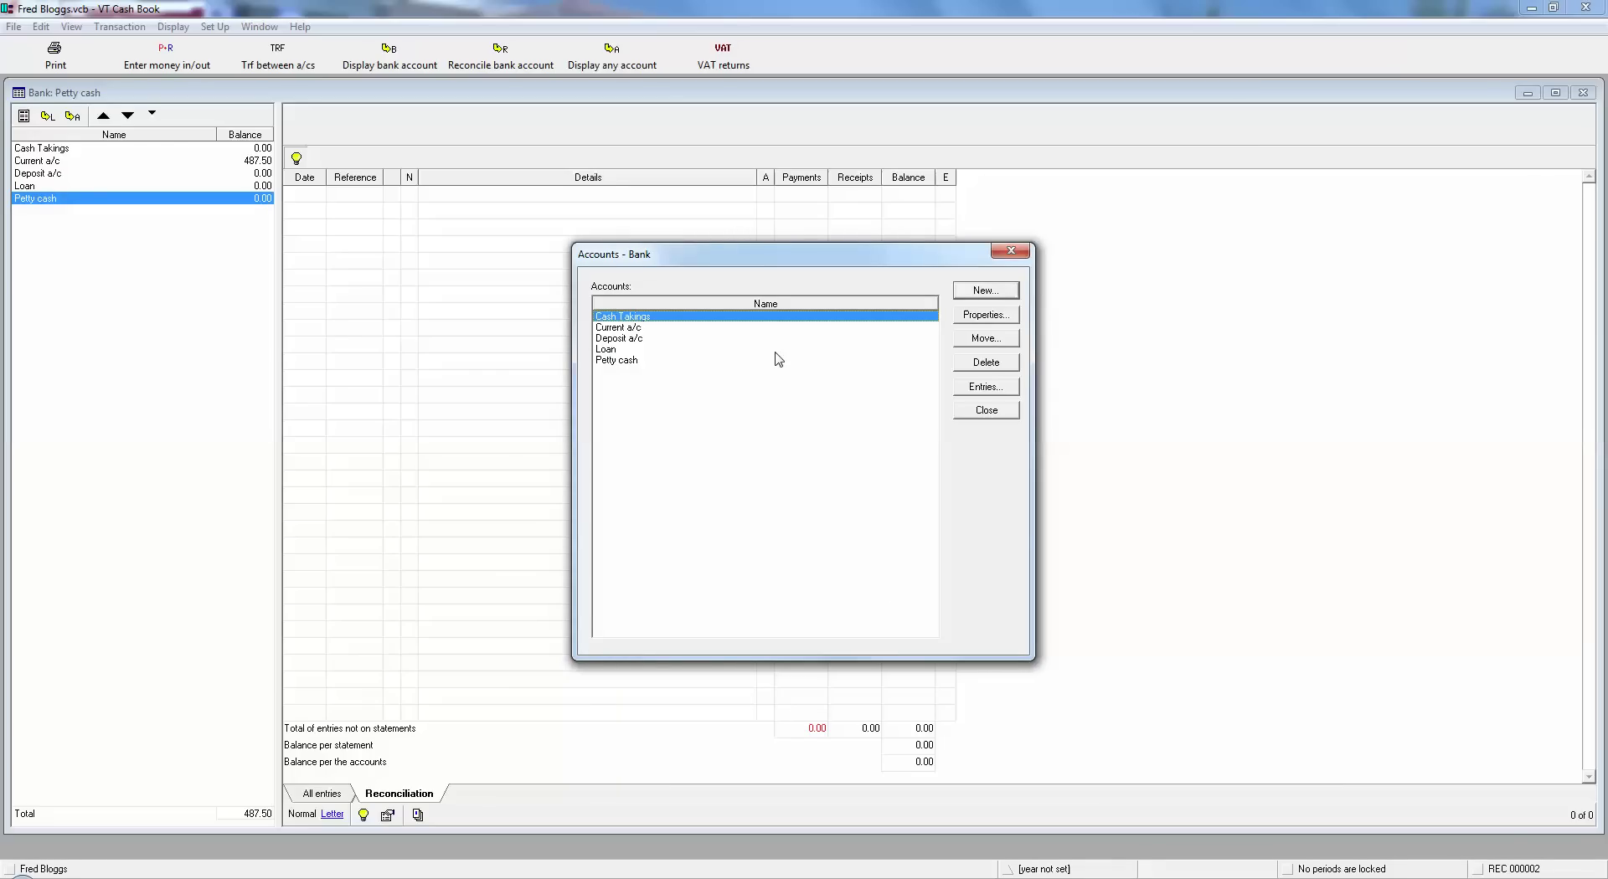
left_click(986, 411)
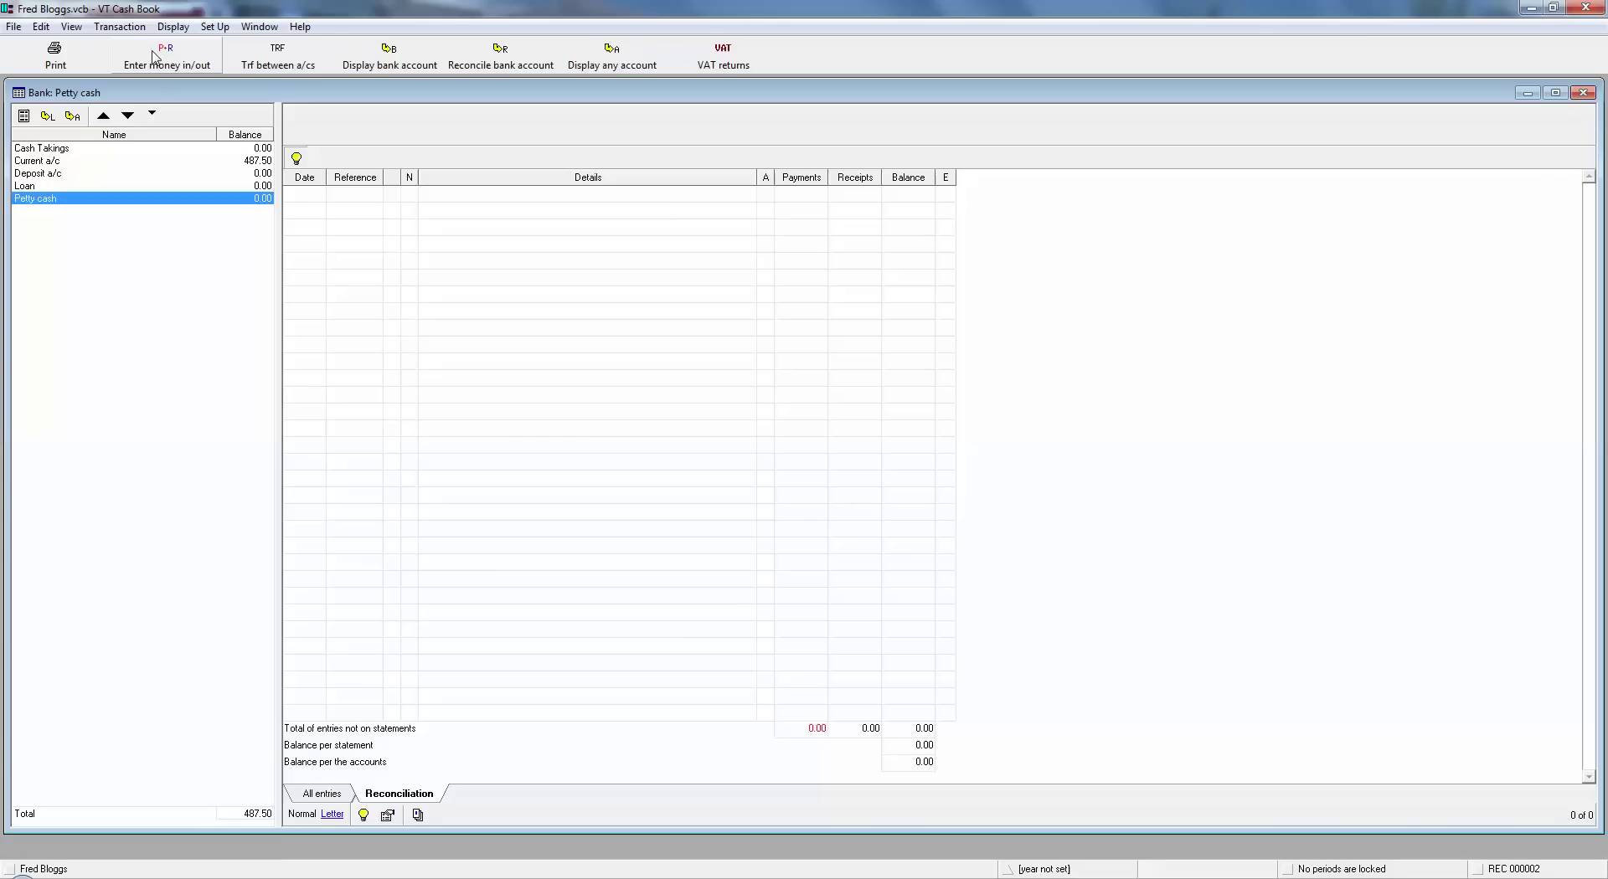
Start entering money in and out with Cash Takings as the bank account.
left_click(161, 61)
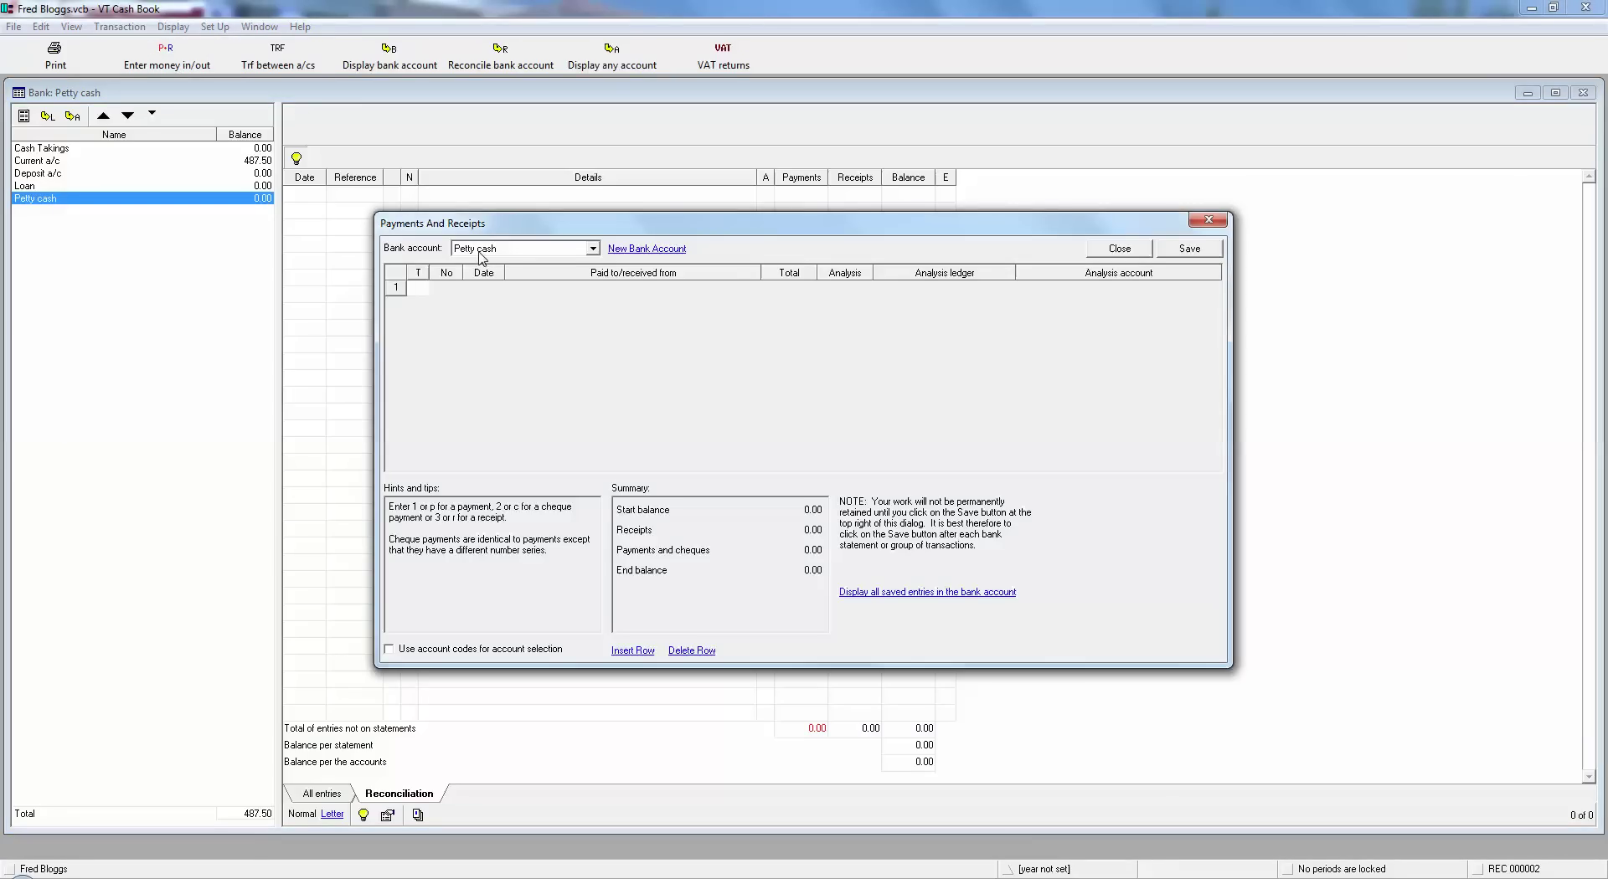
left_click(484, 250)
left_click(489, 264)
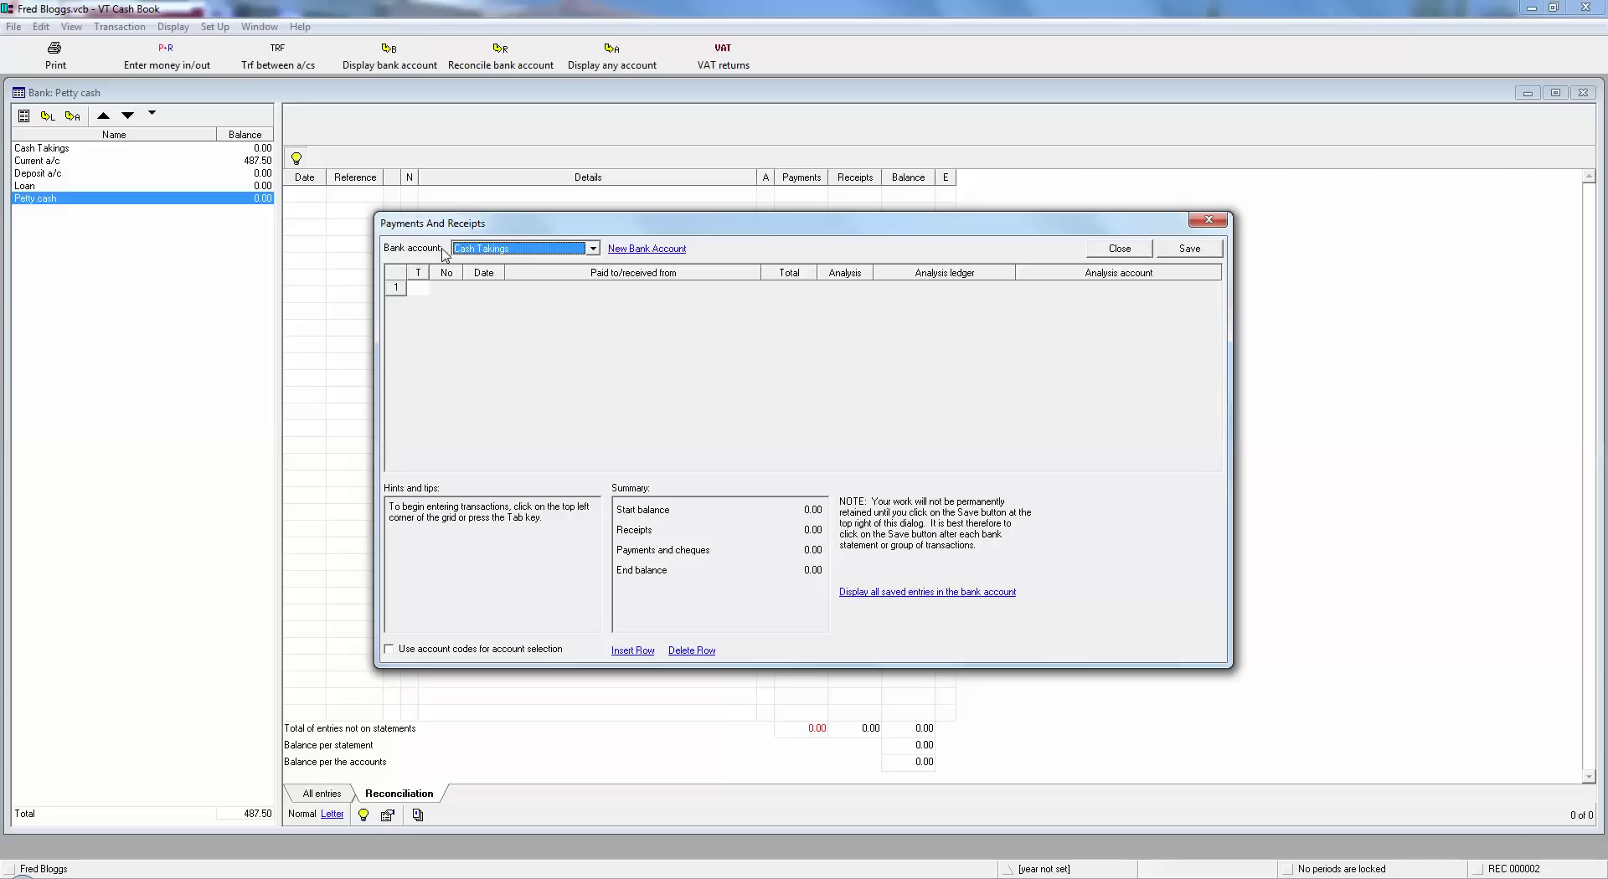
key("Tab")
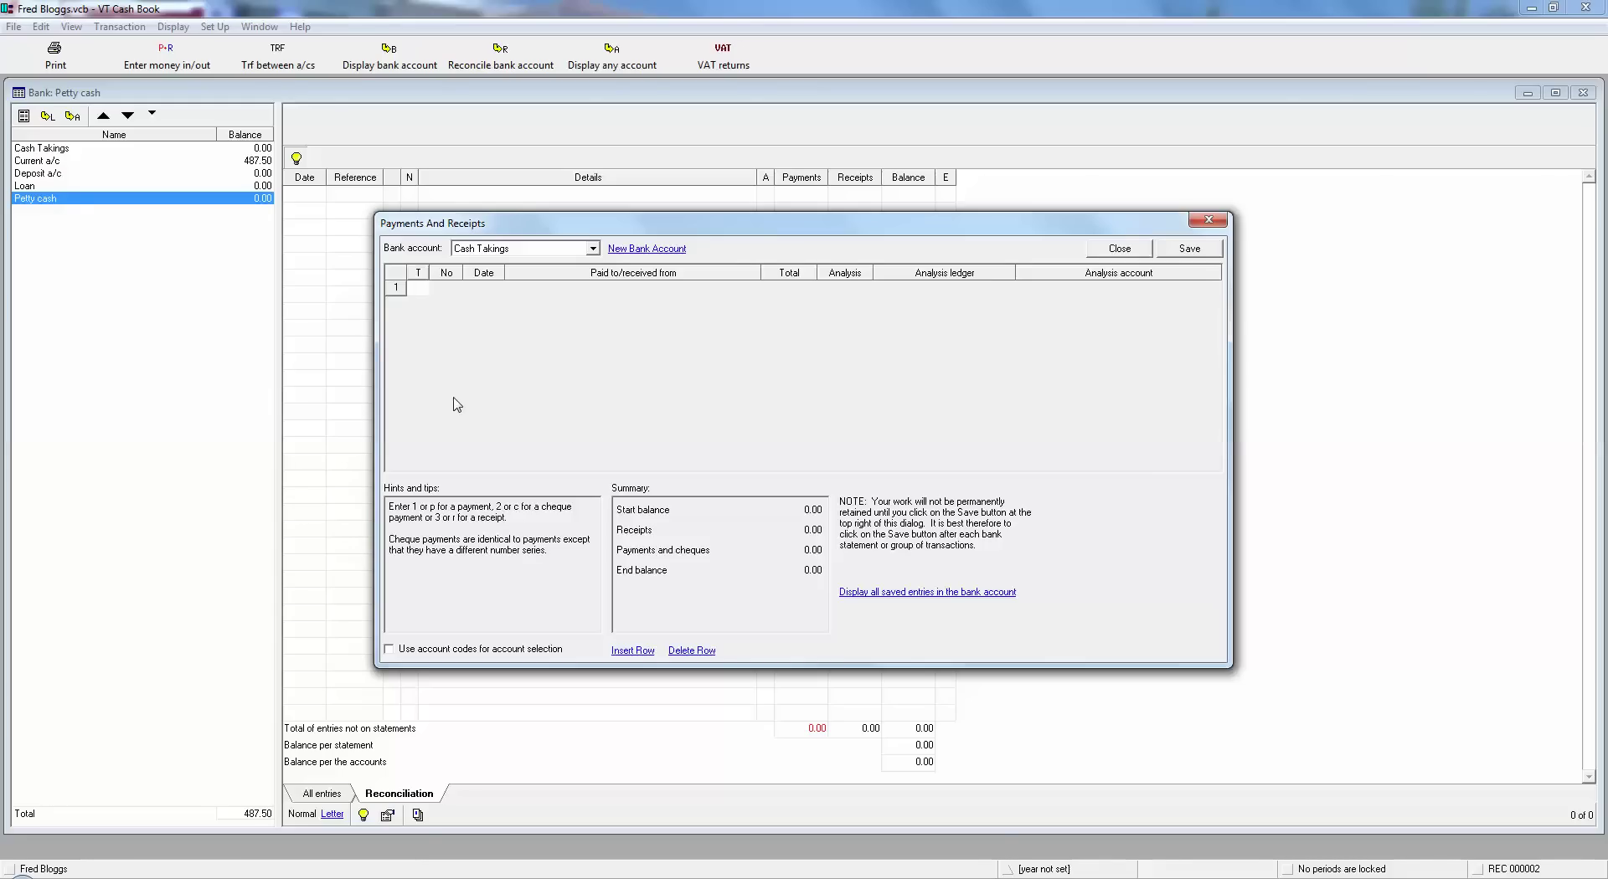
Enter a receipt dated 30/12/13 for 975.00, described as "Daily takings per takings book".
type("r")
key("Tab")
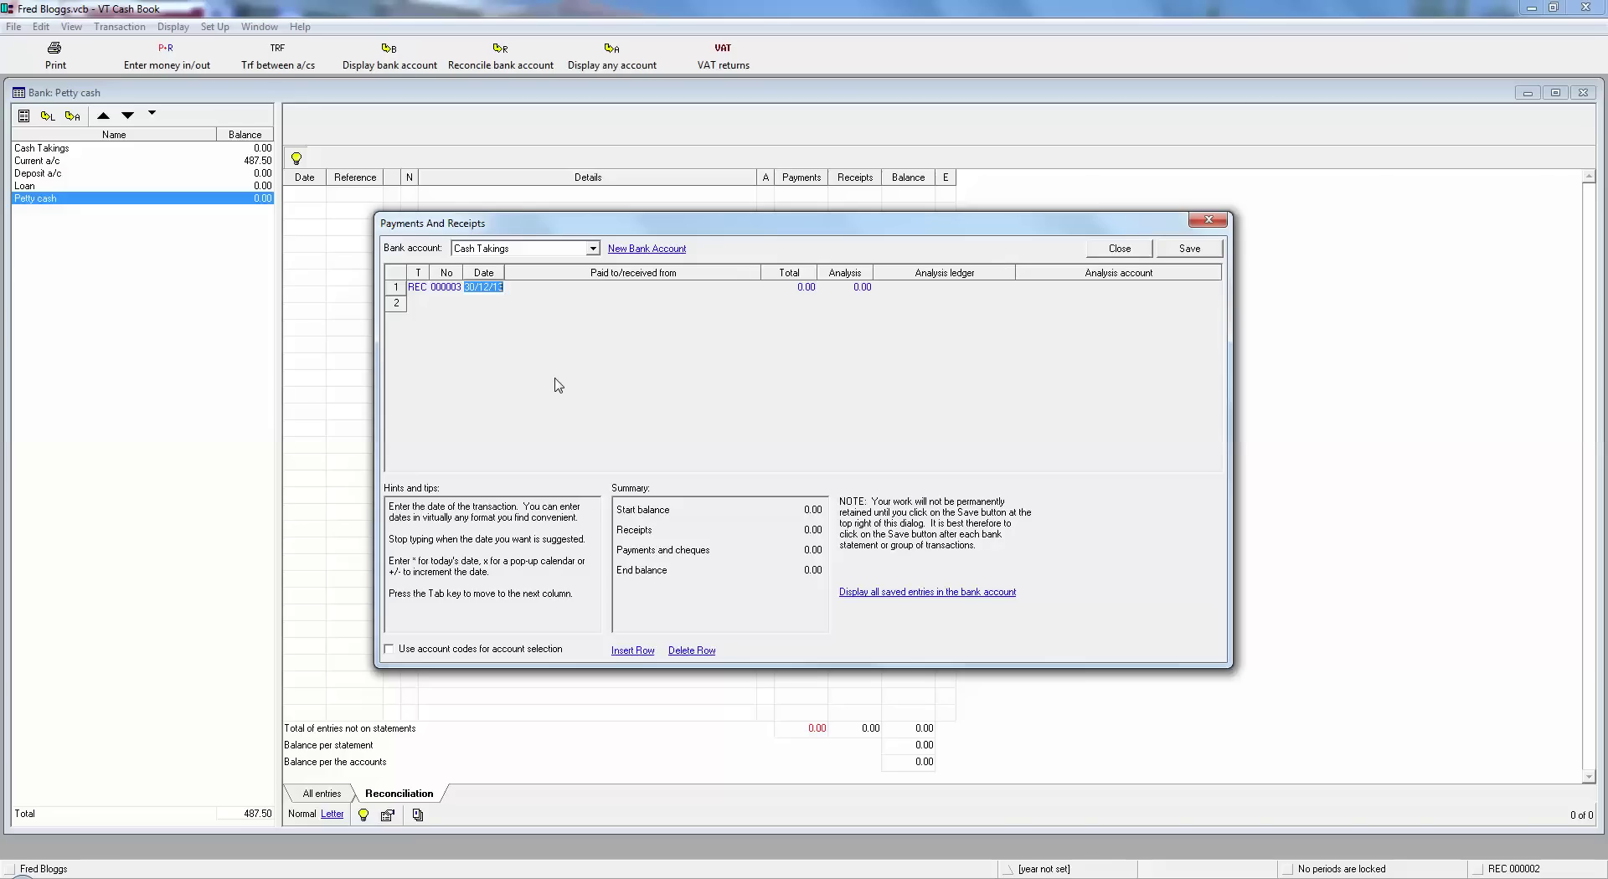
left_click(533, 284)
type("Daily")
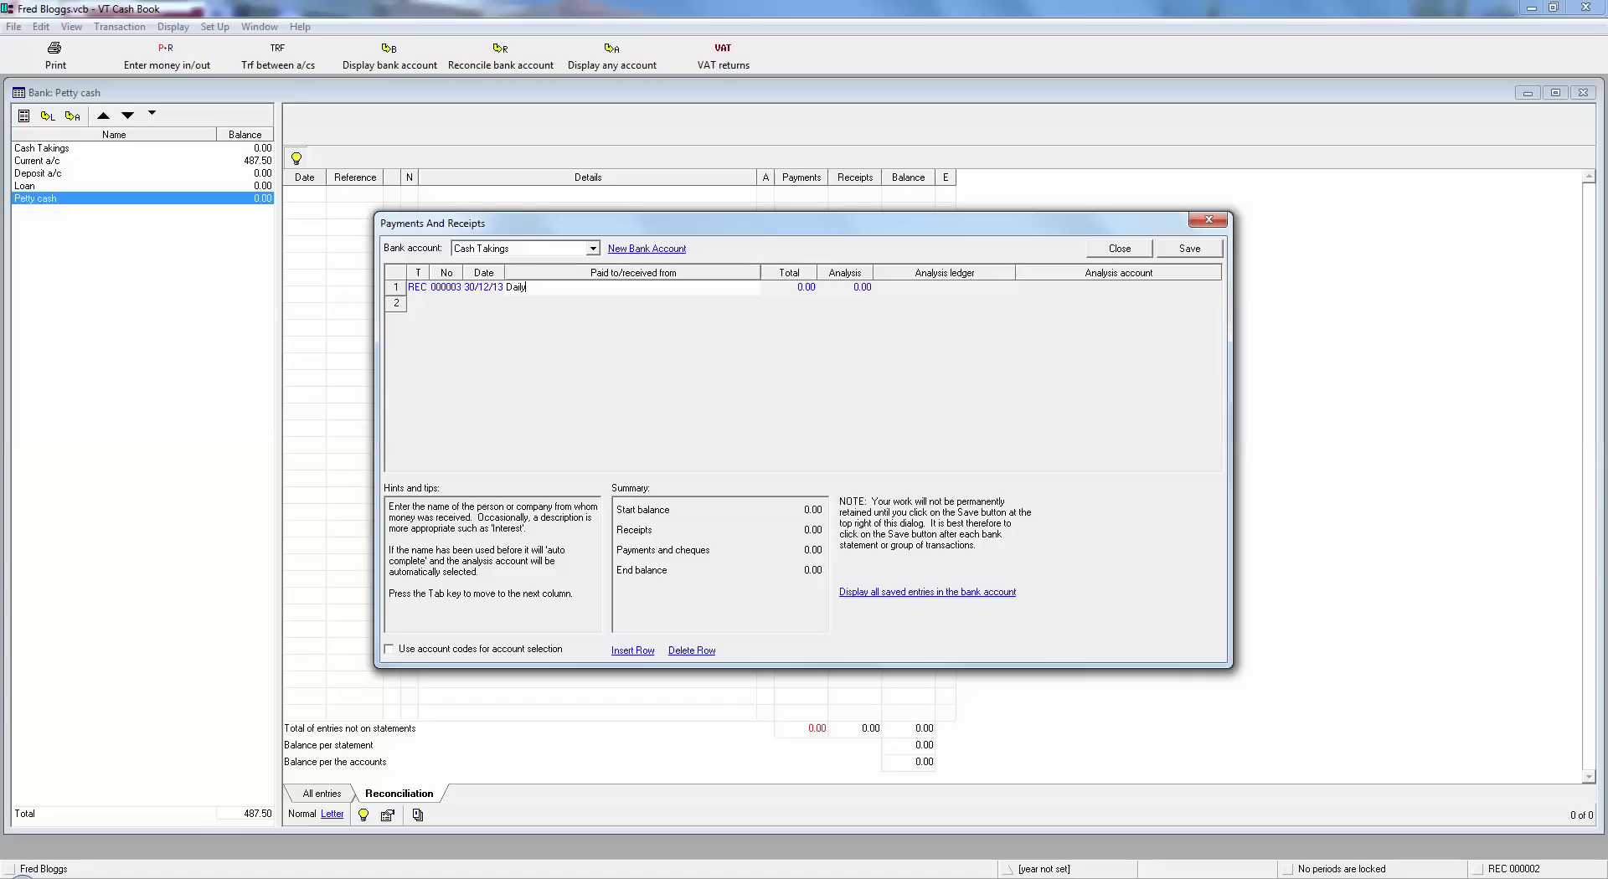
type(" takings per takings book")
key("Tab")
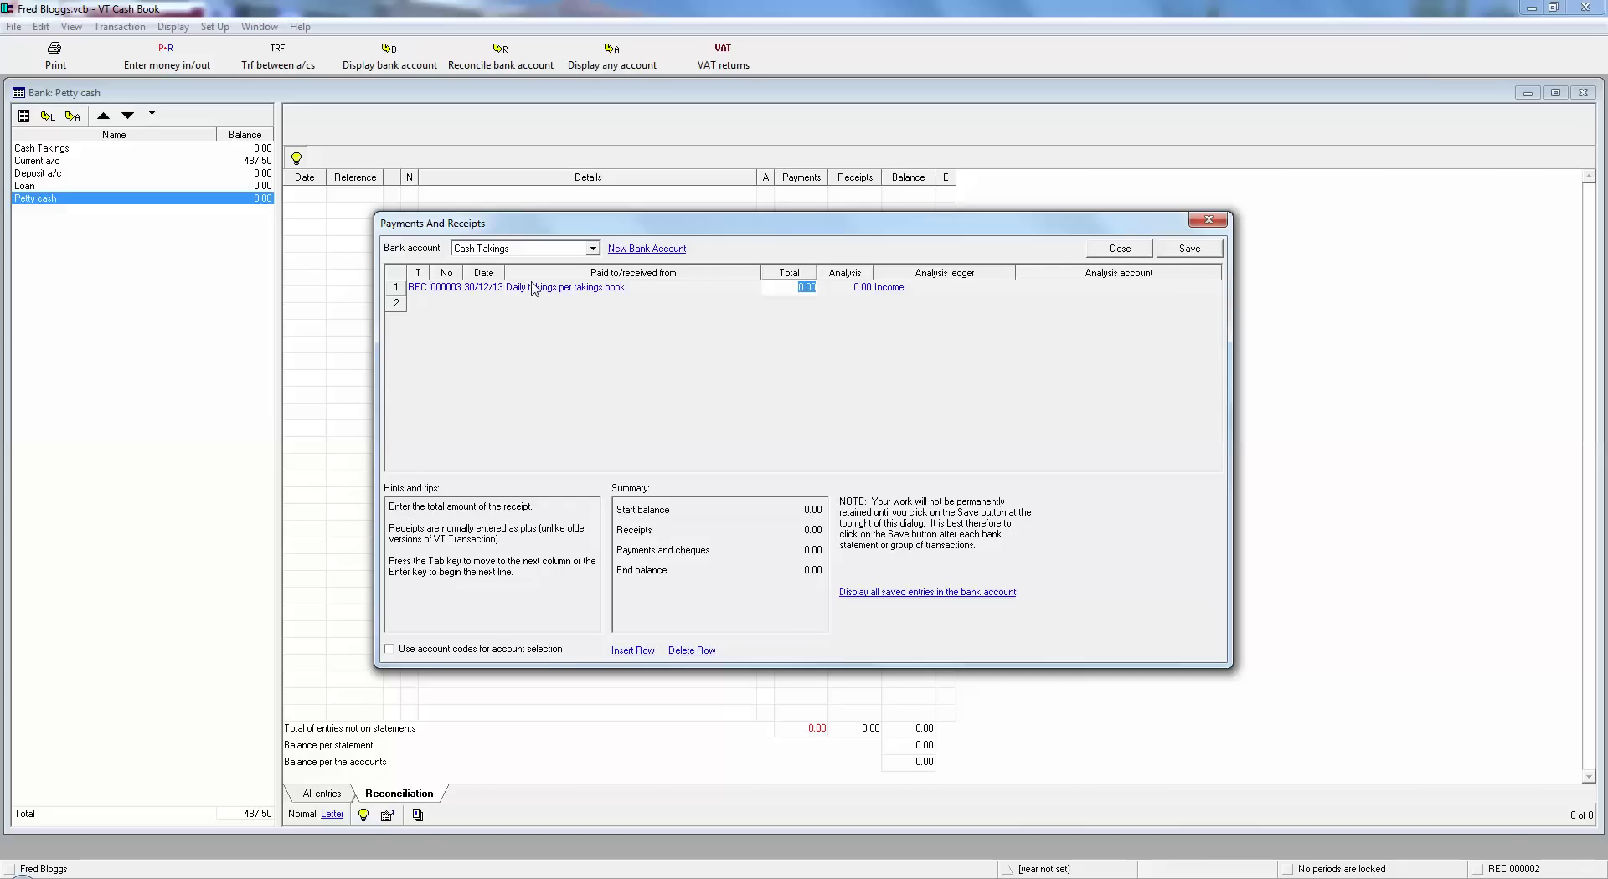
type("975.00")
key("Tab")
key("Tab")
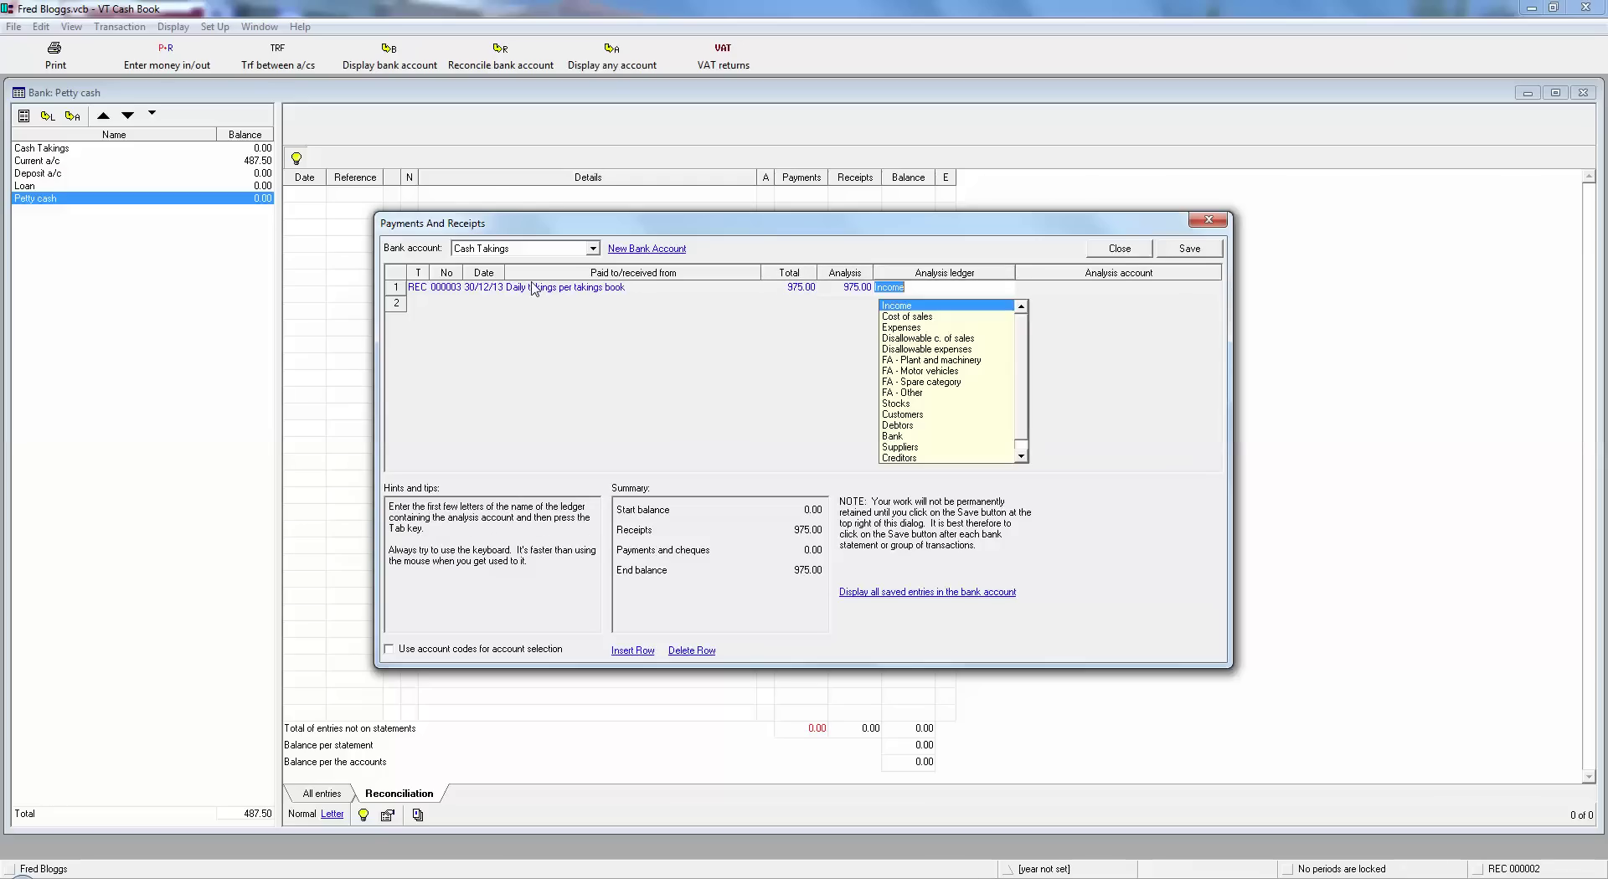
Analyse the daily takings receipt to the Sales account in the Income ledger.
key("Tab")
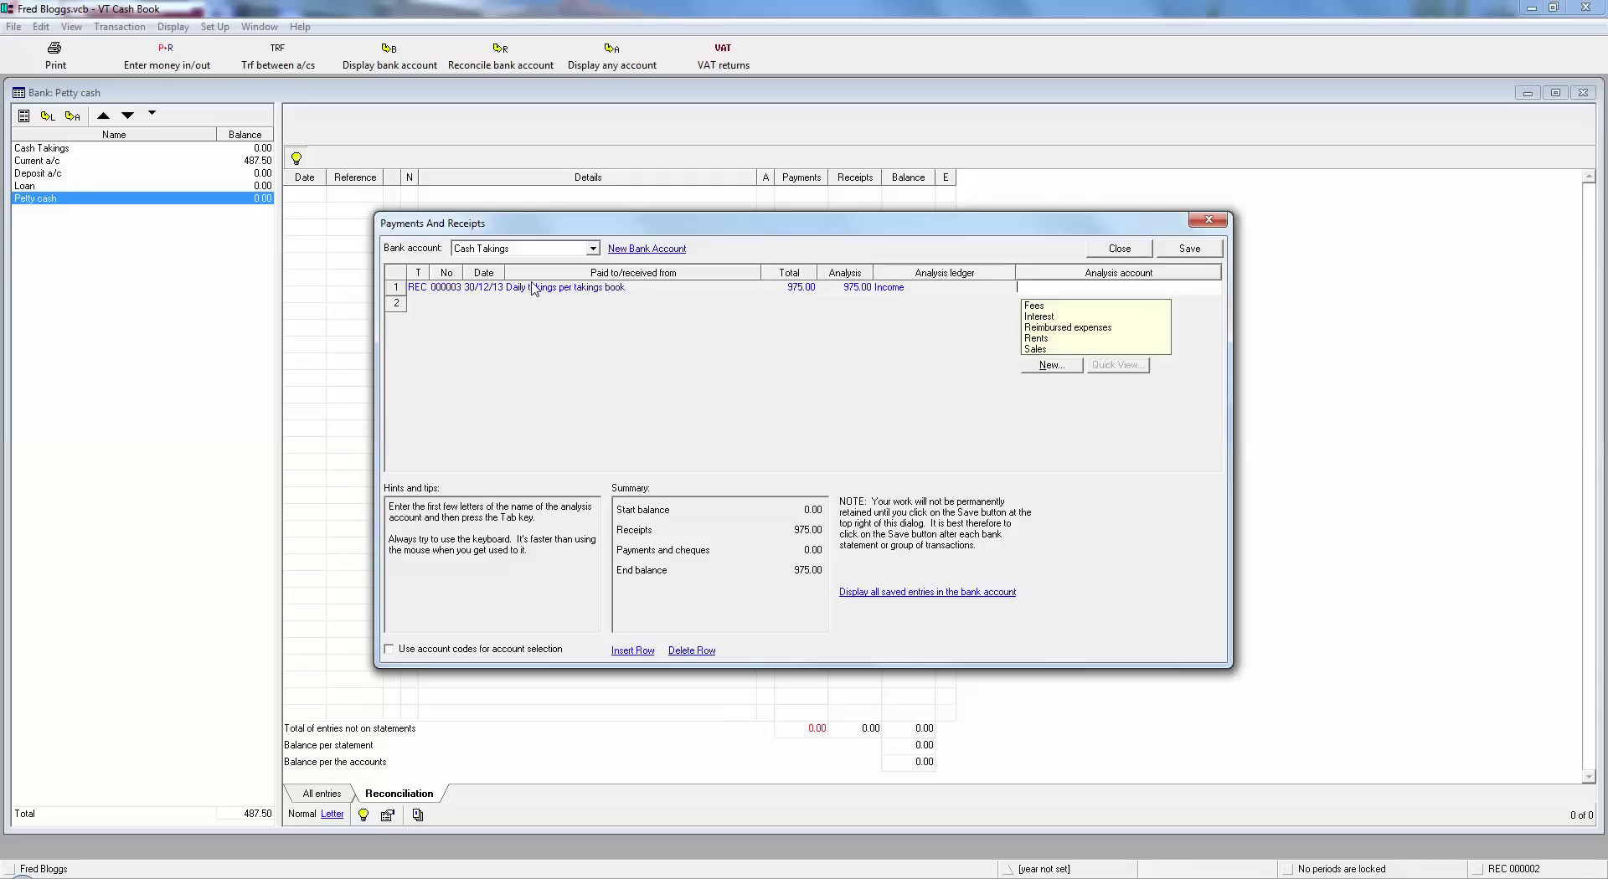
key("Down")
key("Down")
key("Down")
key("Down")
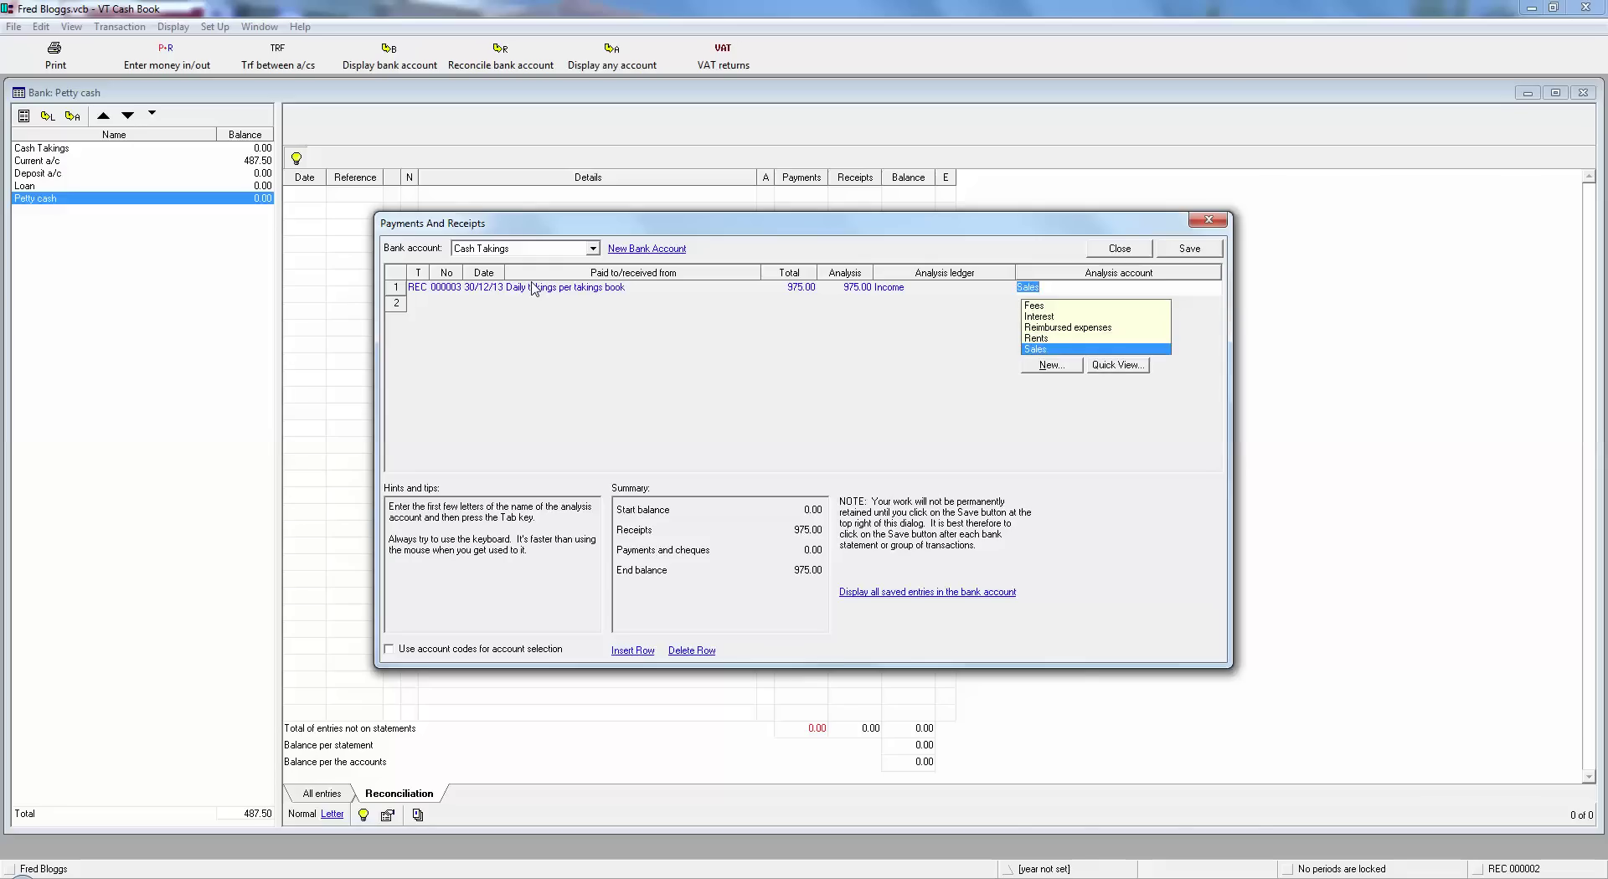
key("Tab")
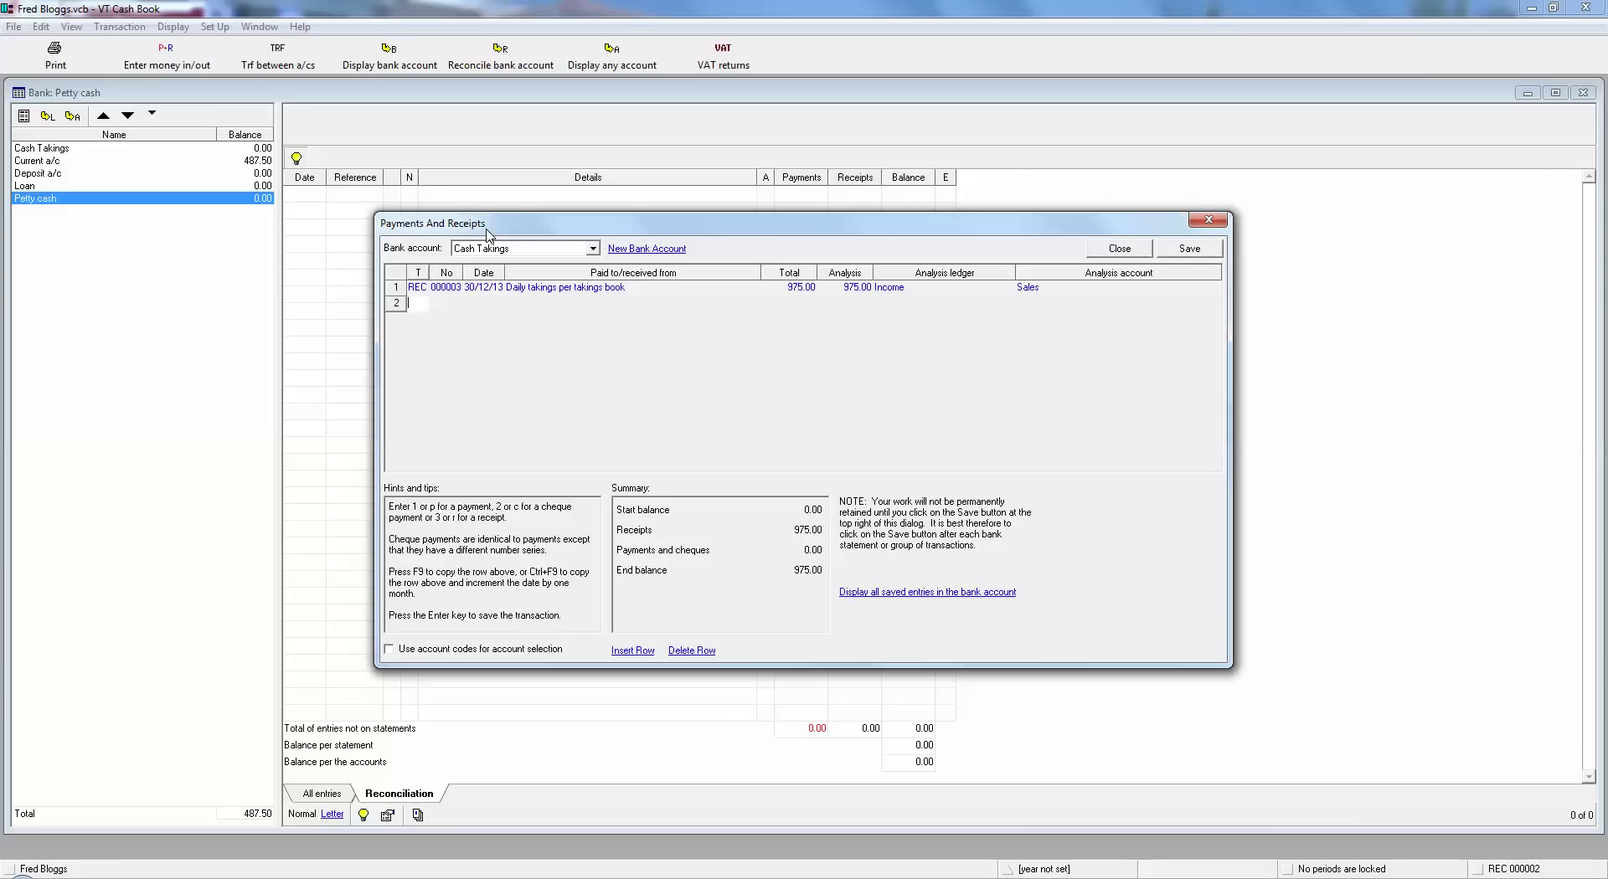
Add a payment line dated 30/12/13 for 225.00, entering the payee's full name.
type("p")
key("Tab")
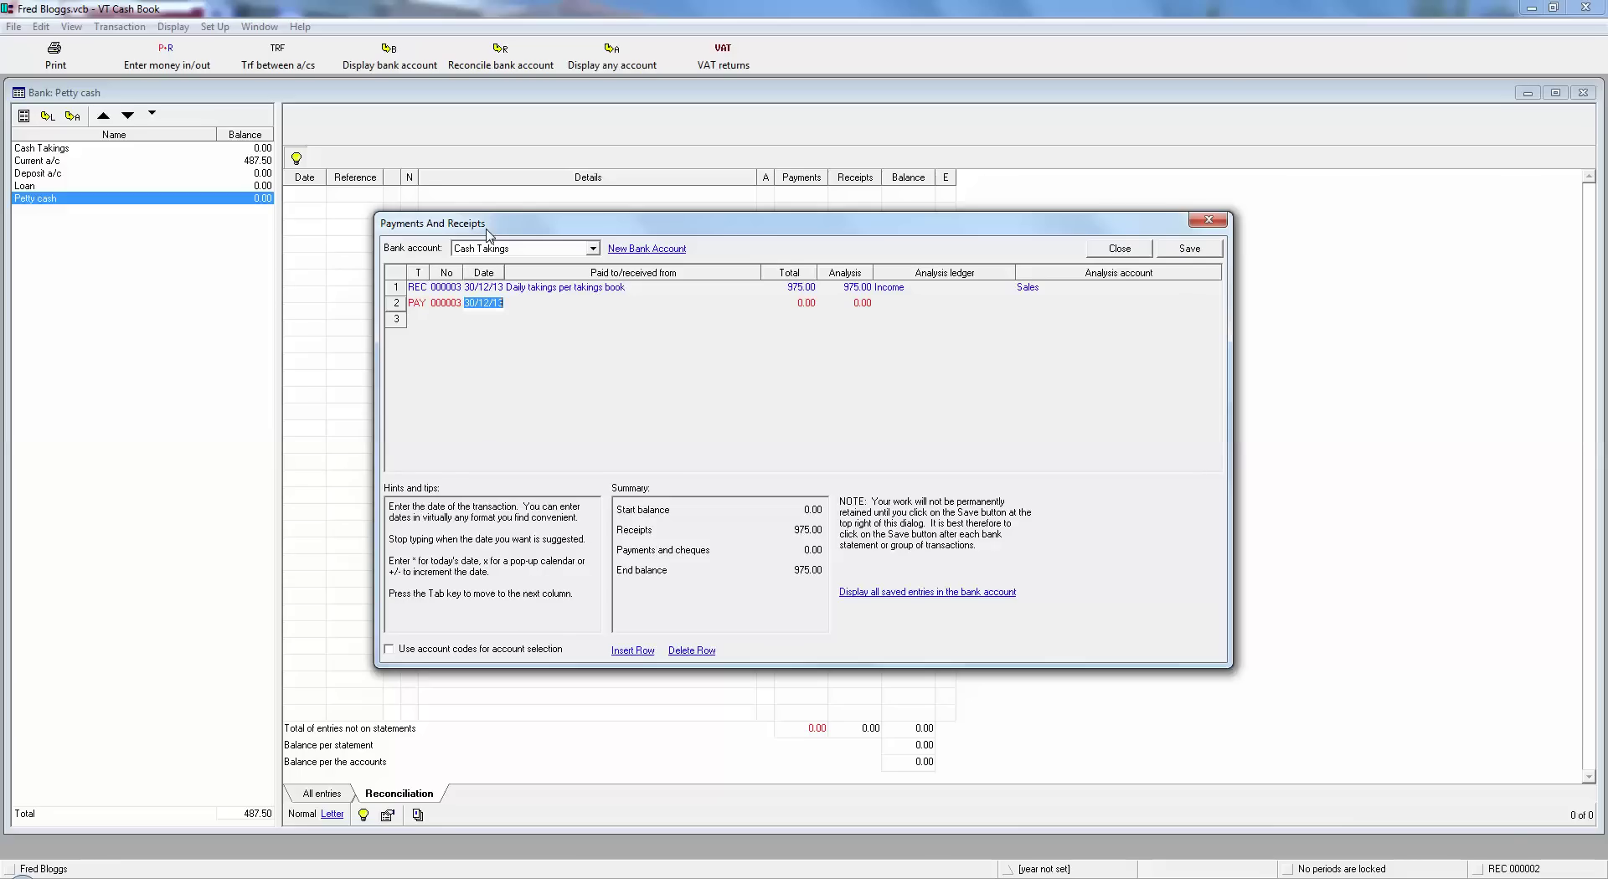
key("Tab")
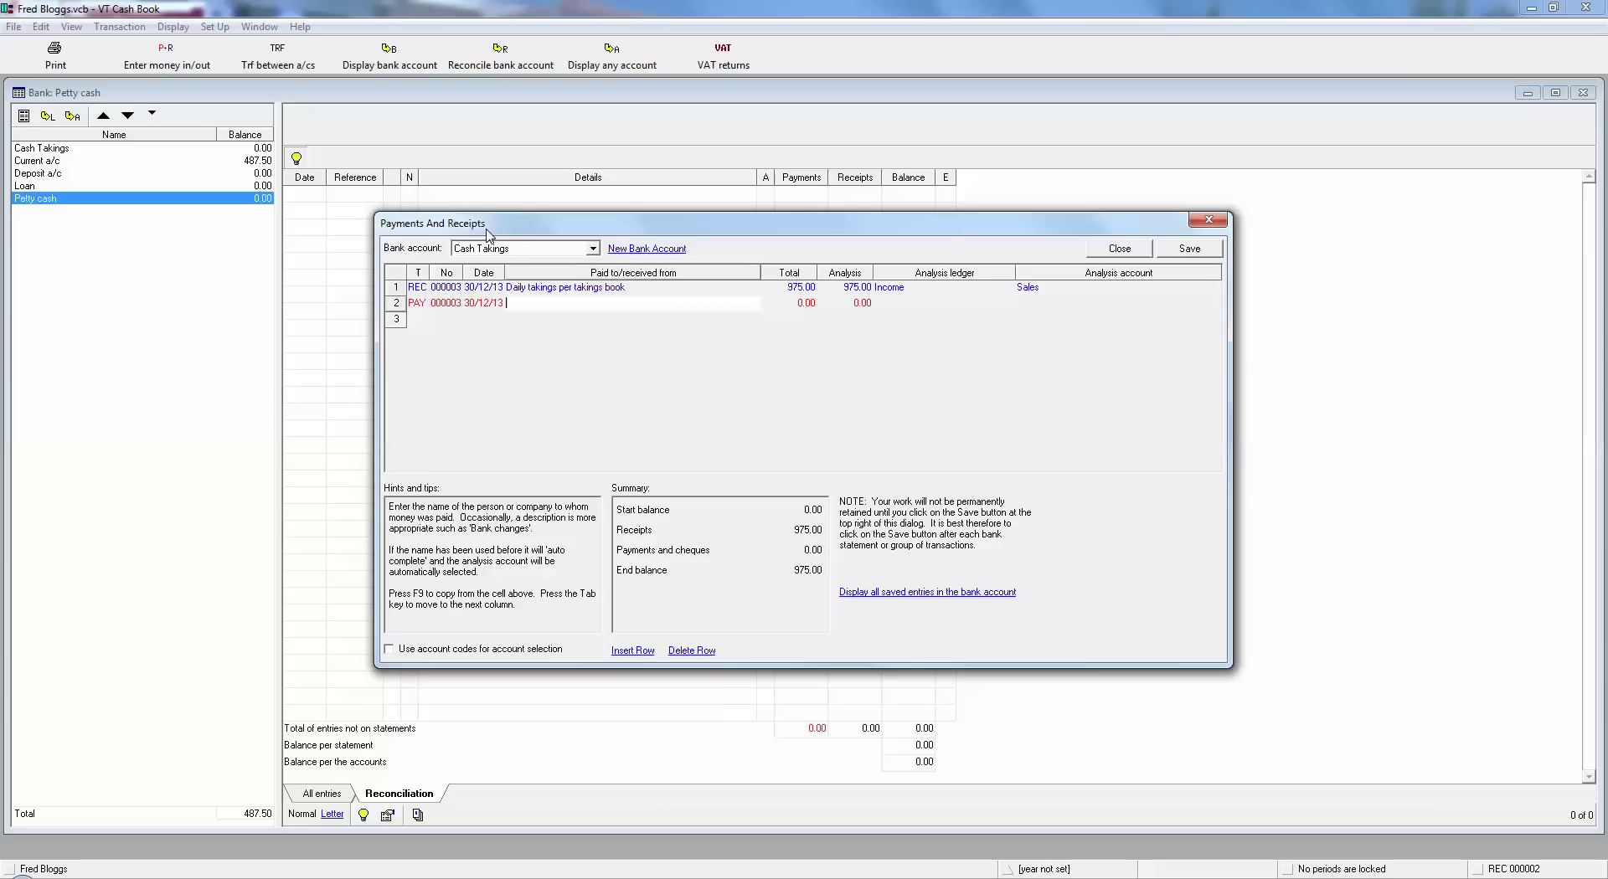
type("Joe Smith")
key("Tab")
type("225")
key("Tab")
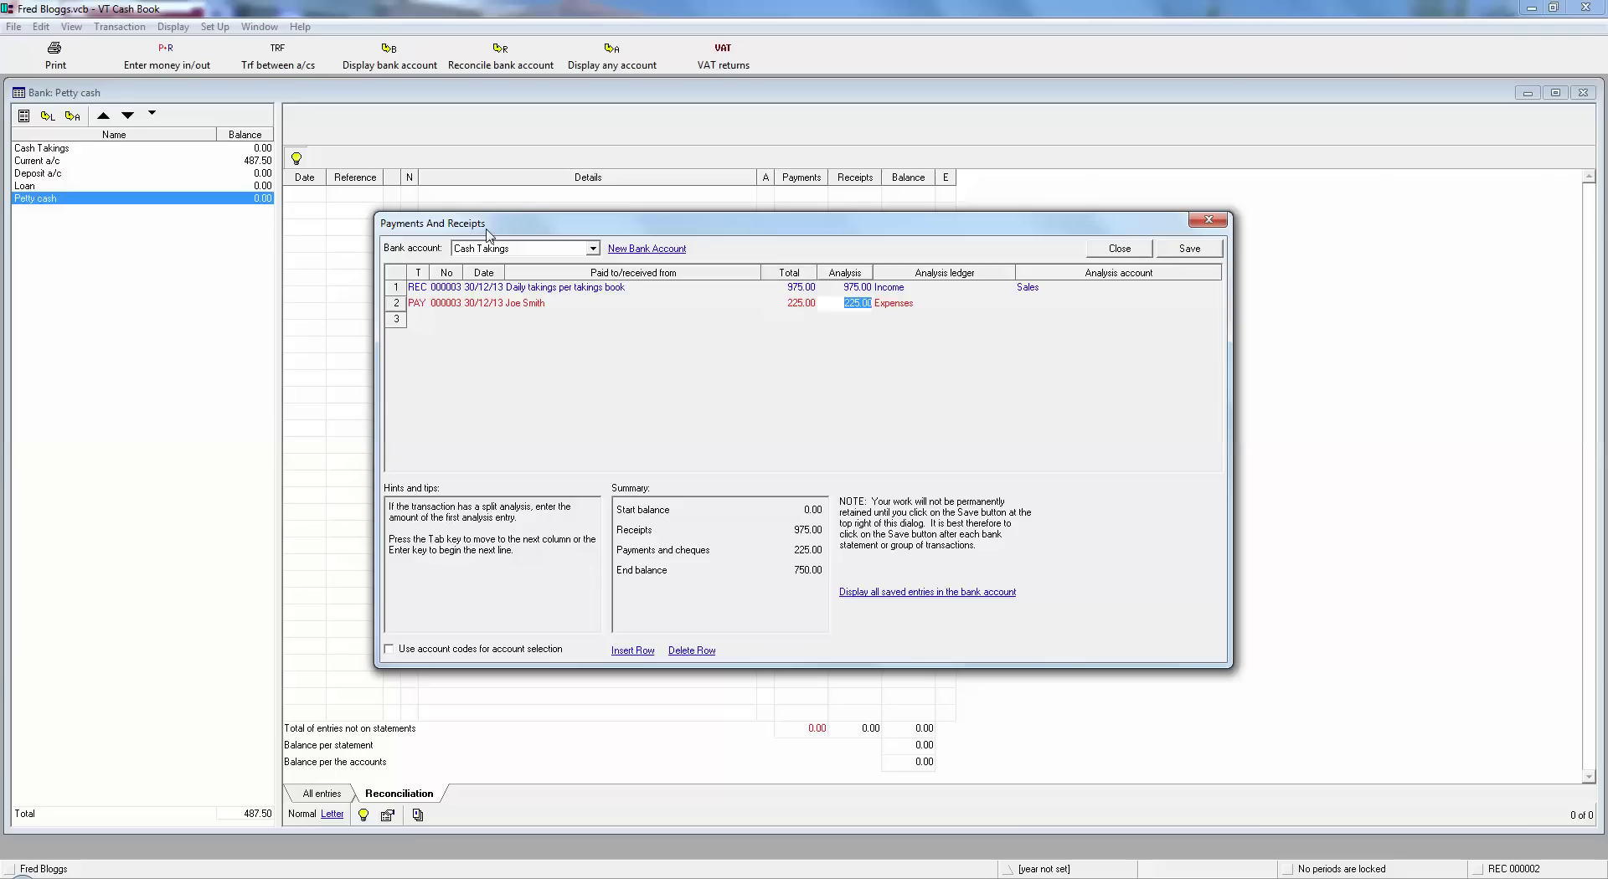
Analyse the 225.00 payment to Wages and salaries in the Expenses ledger.
key("Tab")
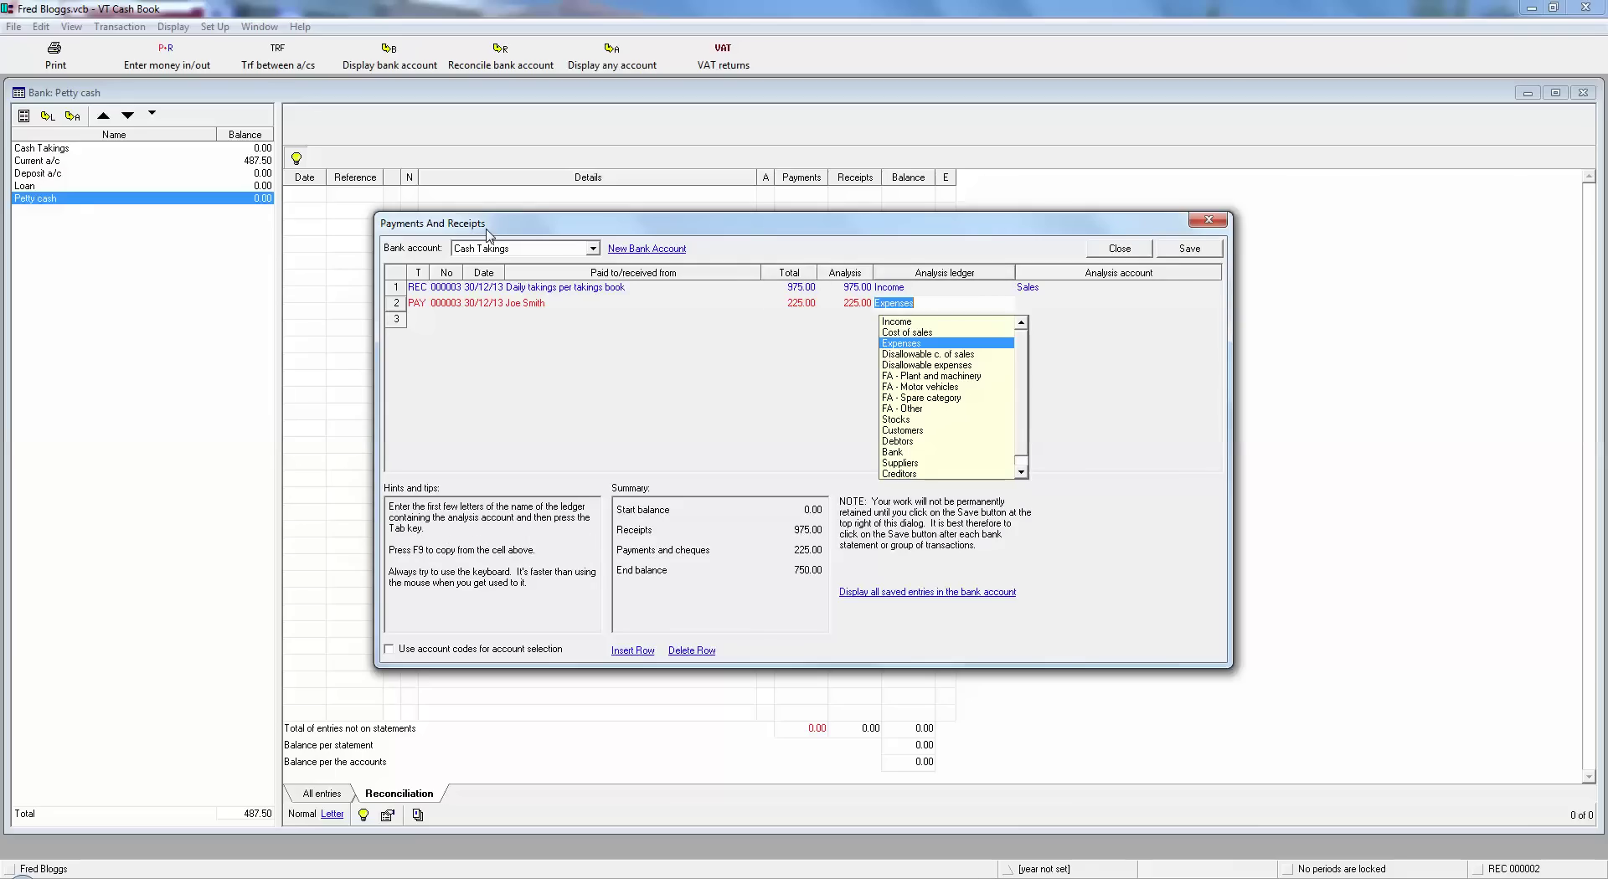
key("Tab")
type("wat")
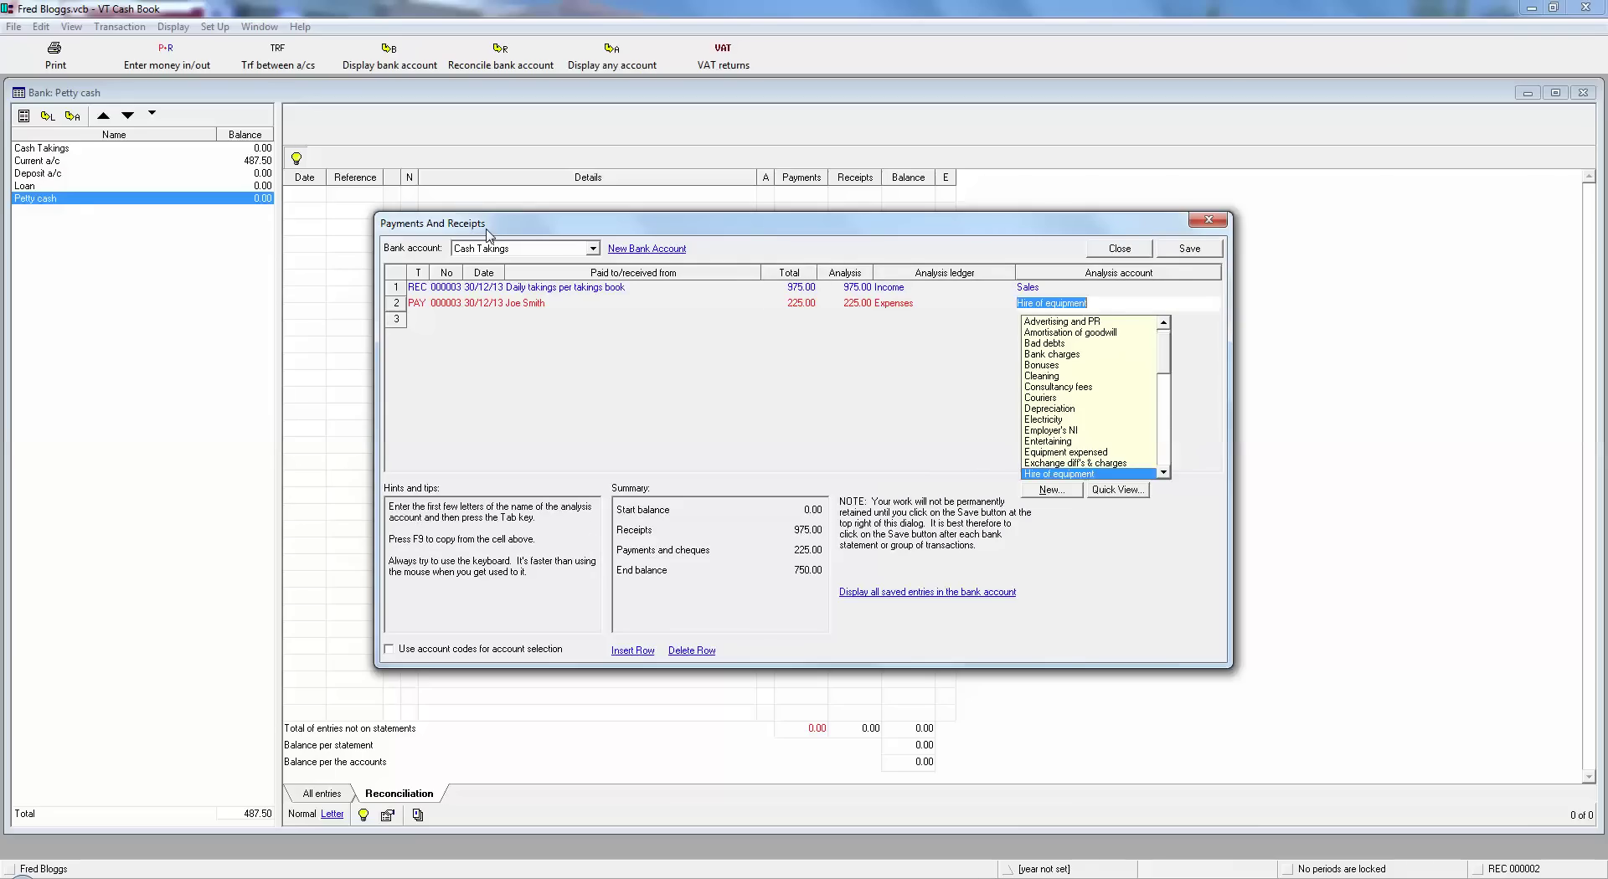
key("Up")
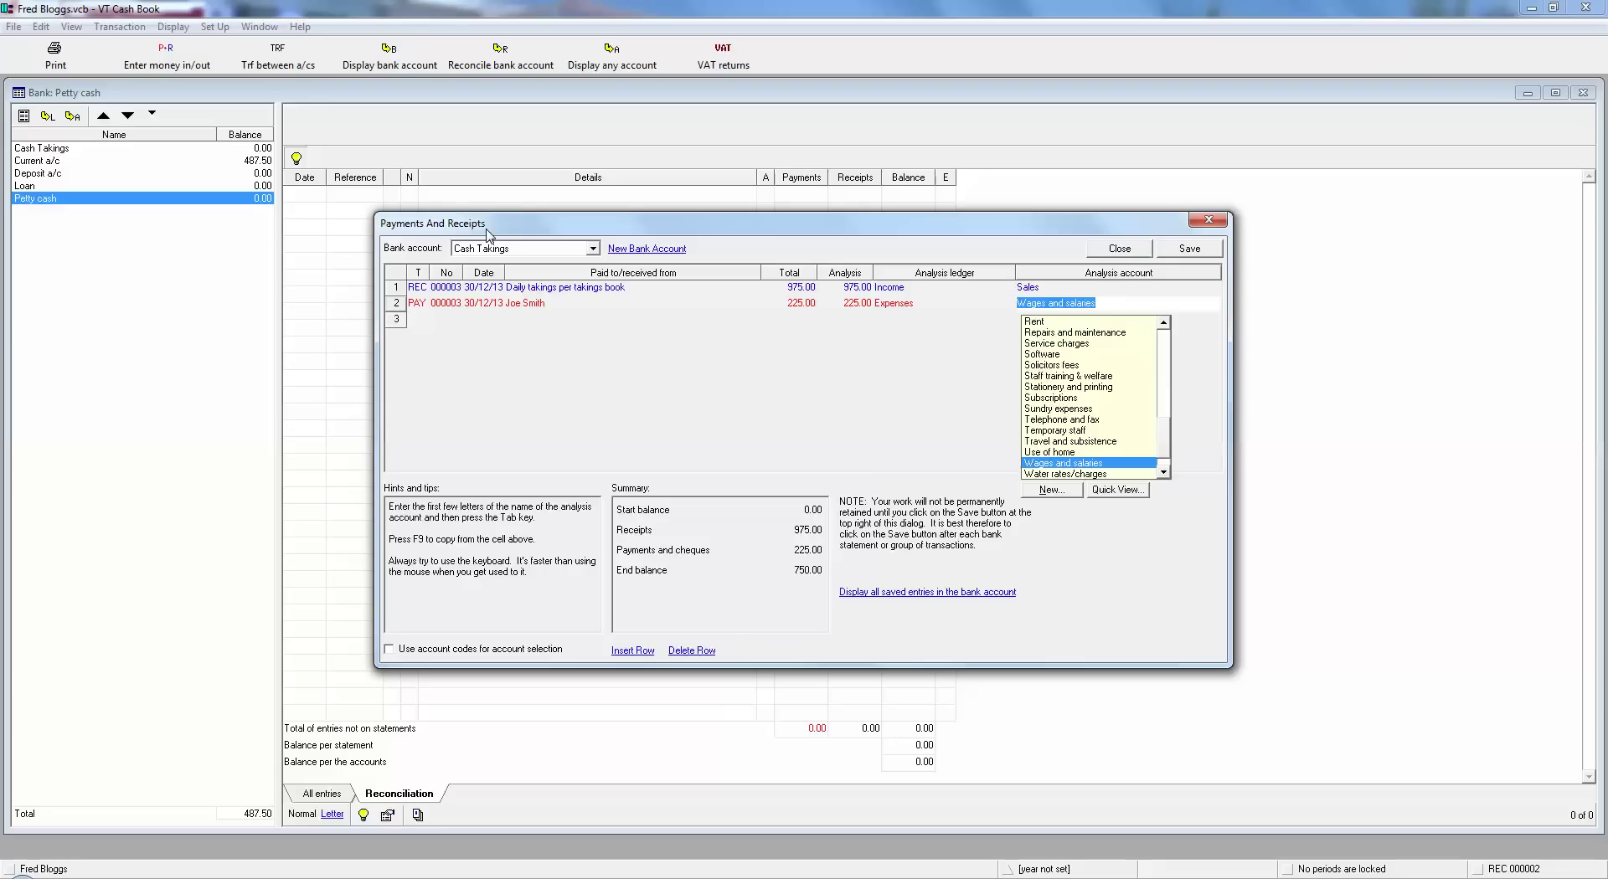
key("Tab")
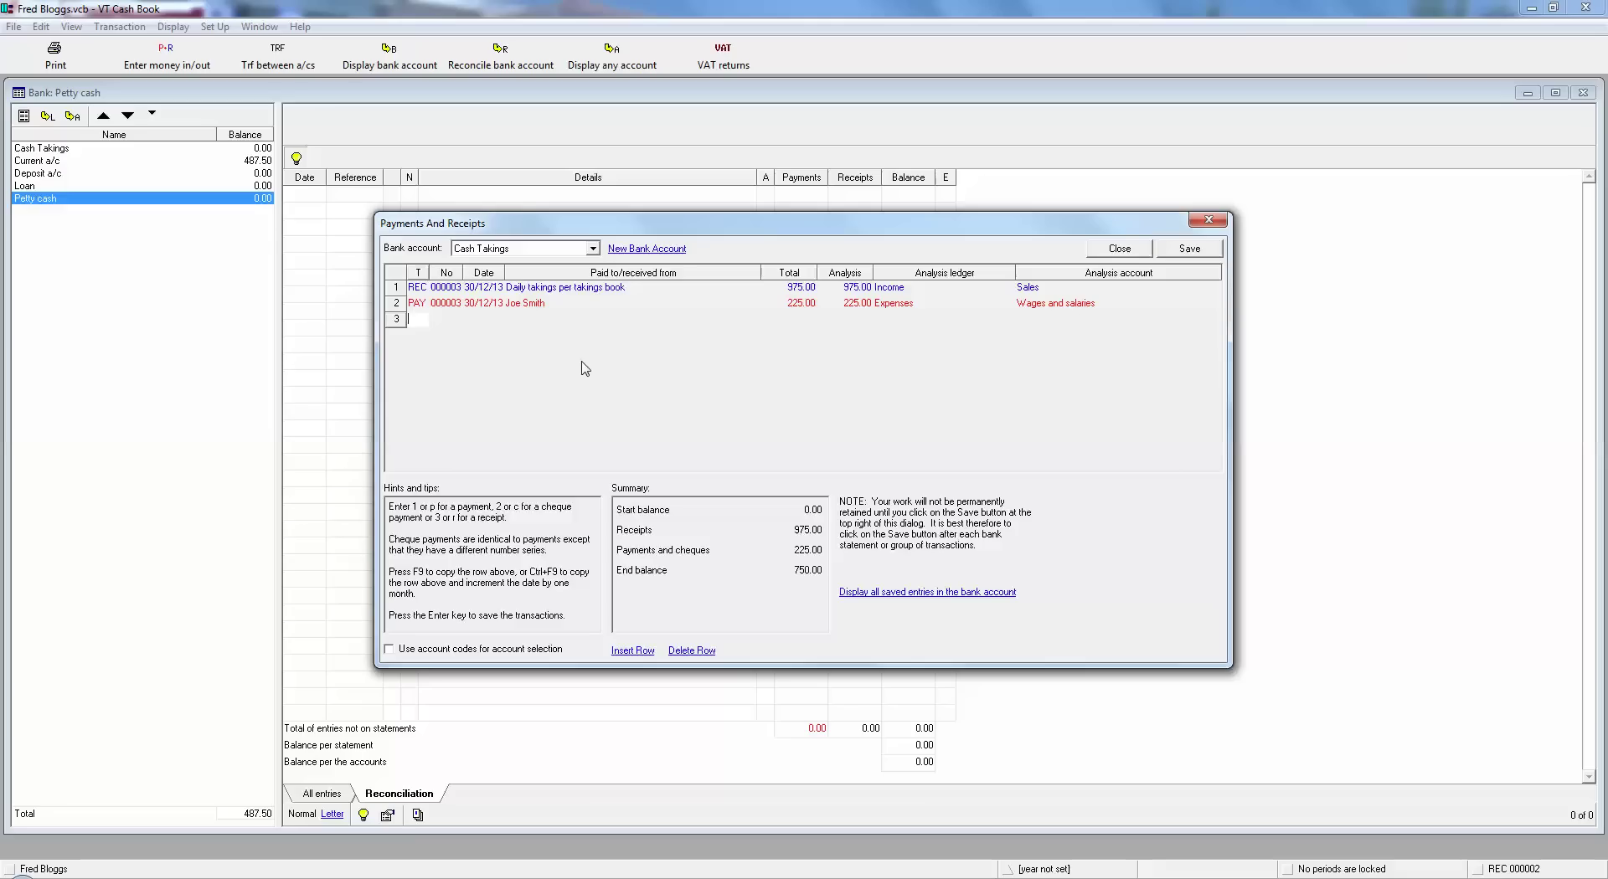
Add a payment line dated 30/12/13 for 5.00 paid to Post Office.
type("p")
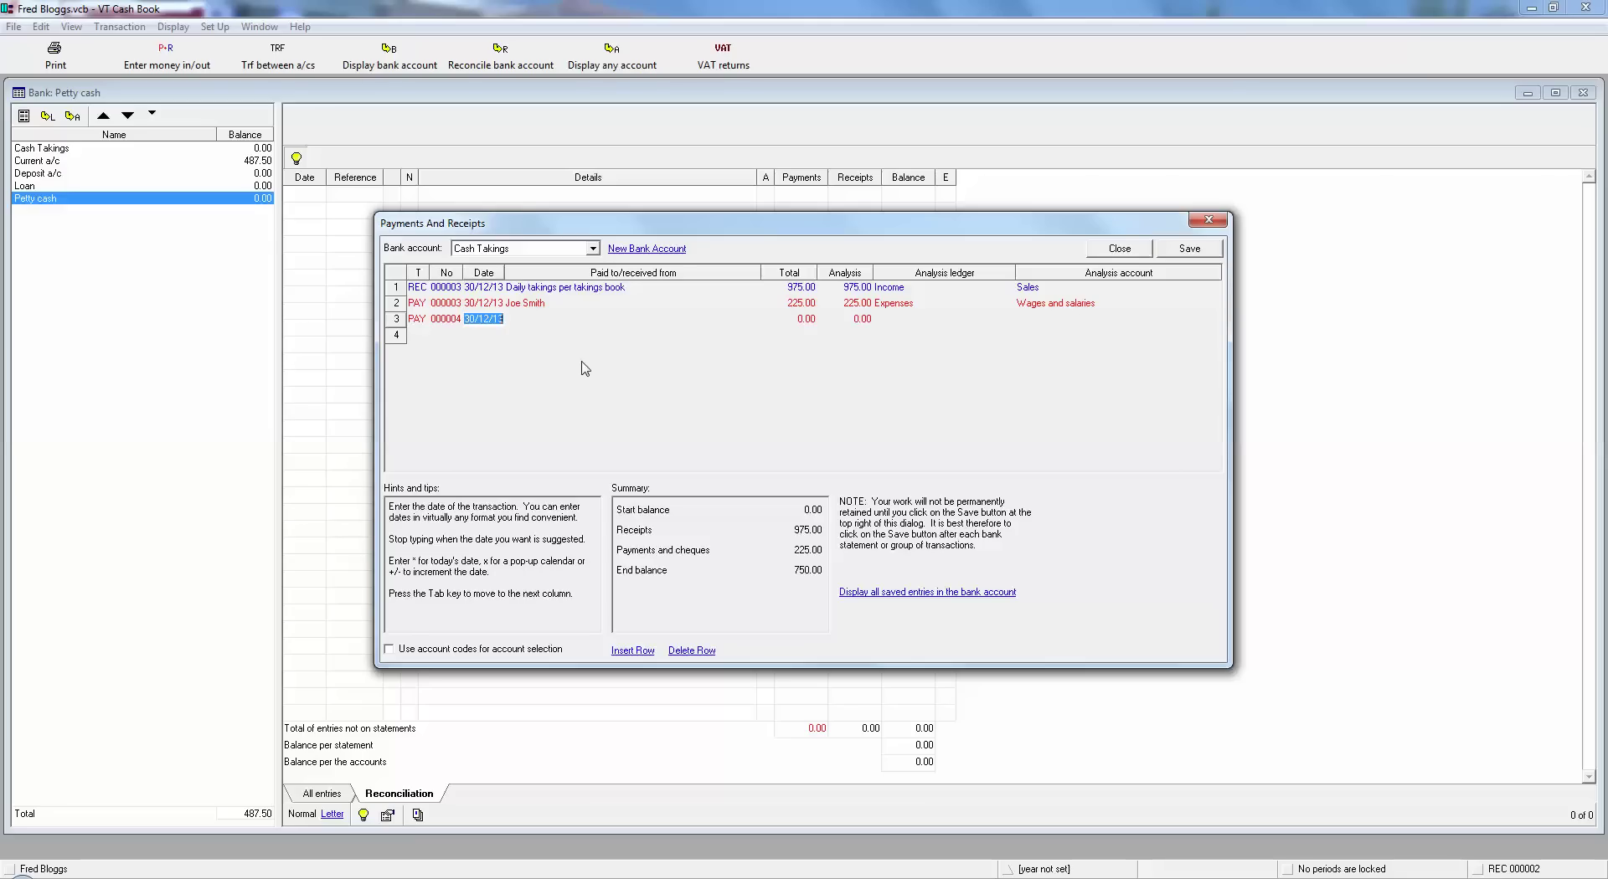
key("Tab")
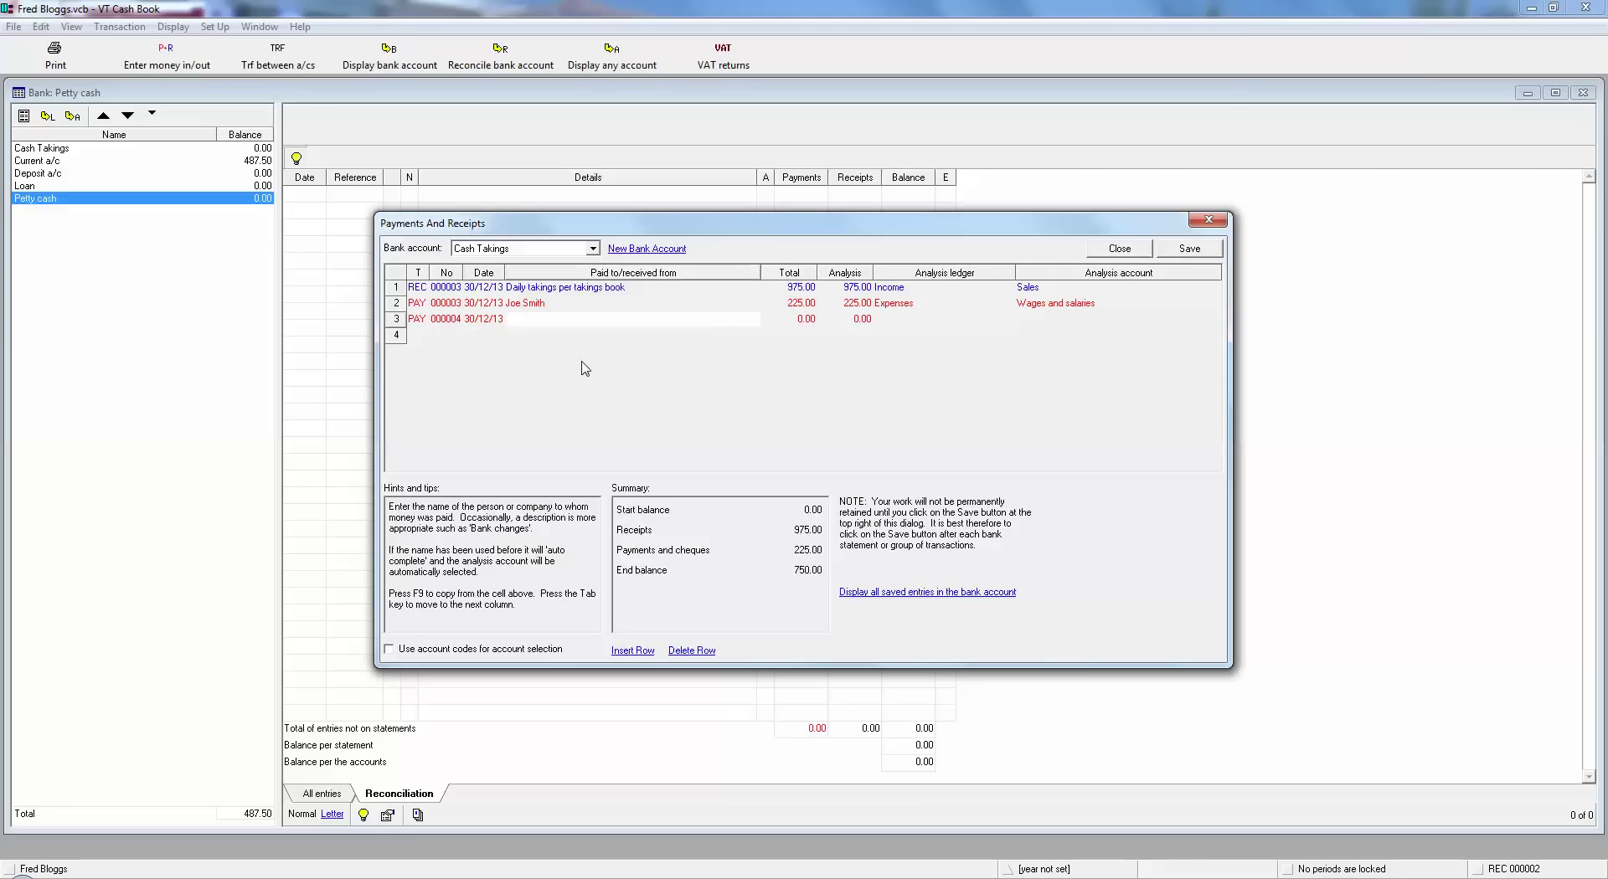
type("Post Office")
key("Tab")
type("5")
key("Tab")
key("Tab")
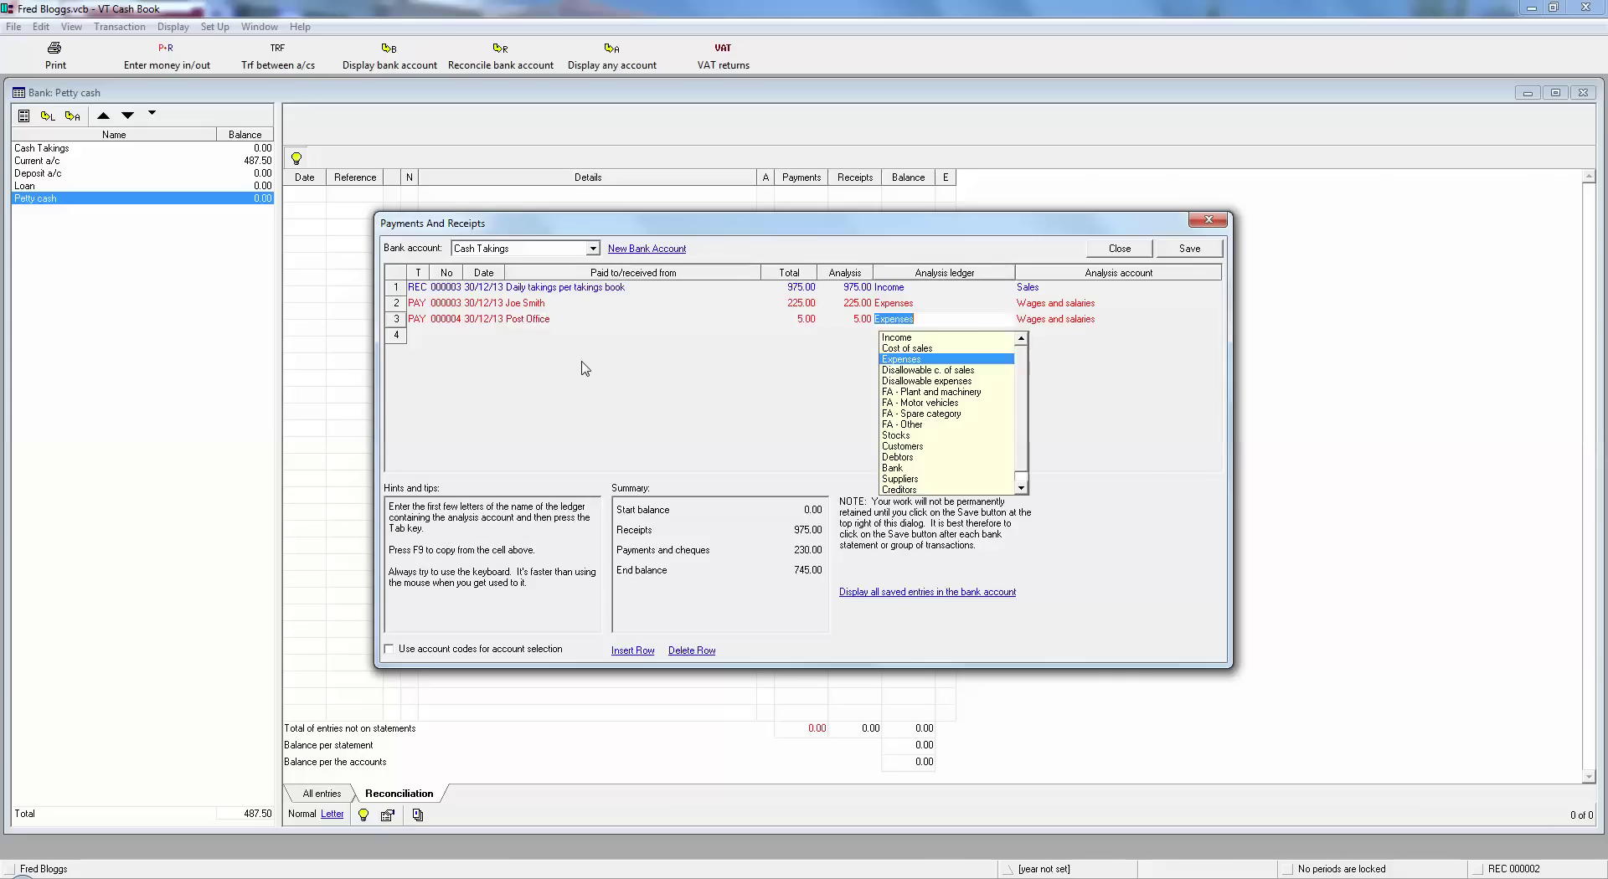
Change the Post Office payment's analysis account to Postage, keeping the Expenses ledger.
key("Tab")
key("Up")
key("Up")
key("Up")
key("Up")
key("Up")
key("Up")
key("Up")
key("Up")
key("Up")
key("Up")
key("Up")
key("Up")
key("Up")
key("Up")
key("Up")
key("Up")
key("Up")
key("Up")
key("Up")
key("Up")
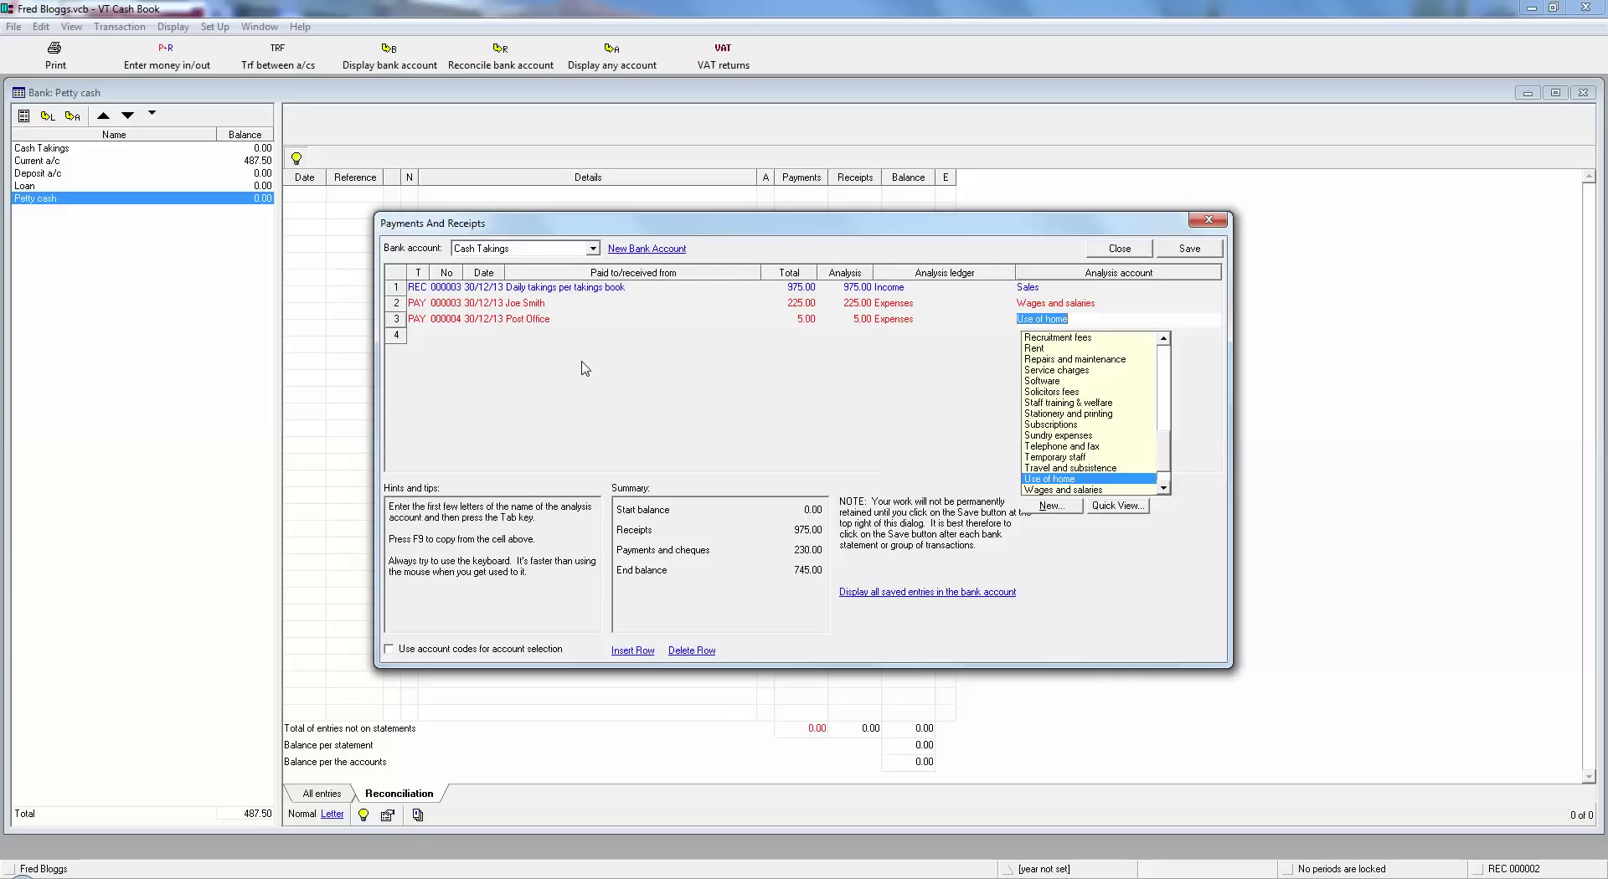
key("Down")
key("Down")
key("Down")
key("Down")
key("Down")
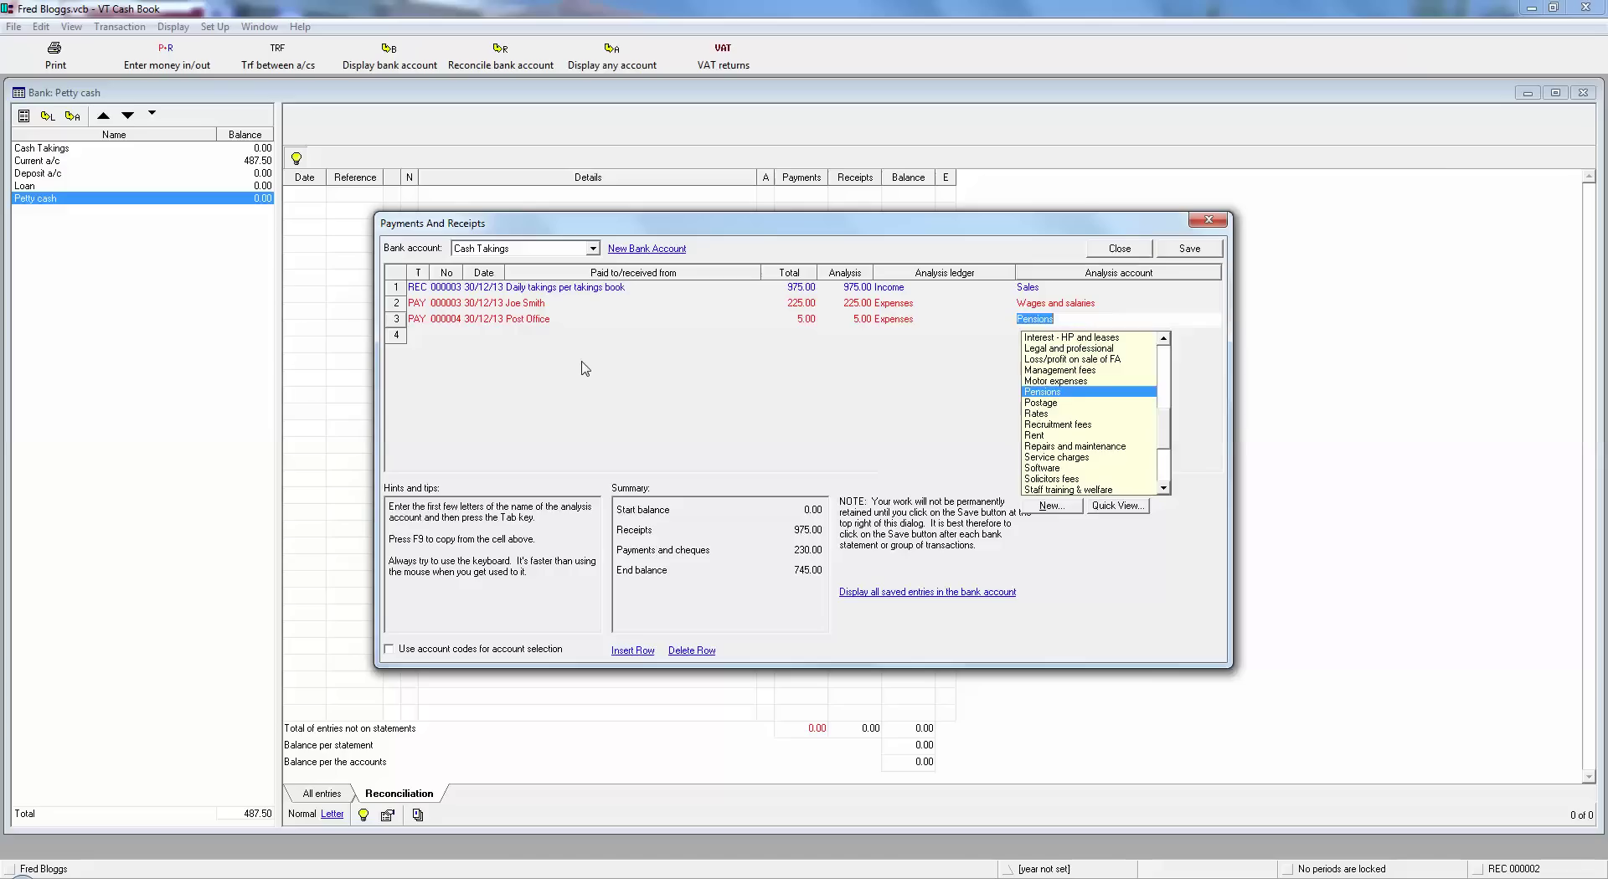
key("Tab")
Add a payment line dated 30/12/13 for 400.00 paid to Acme Distribution.
key("Tab")
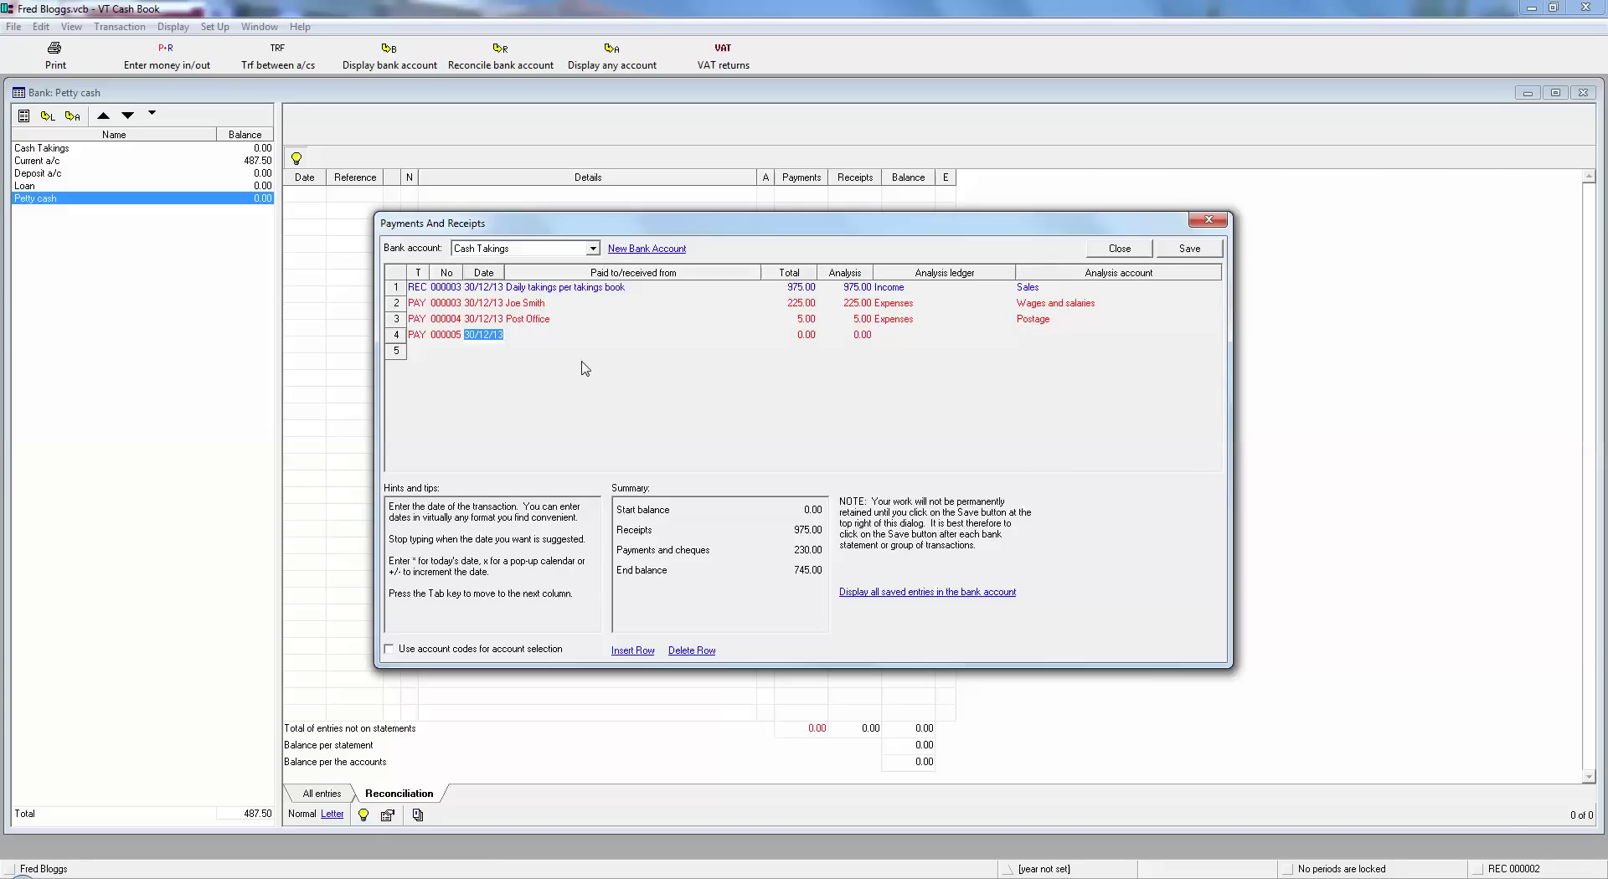
key("Tab")
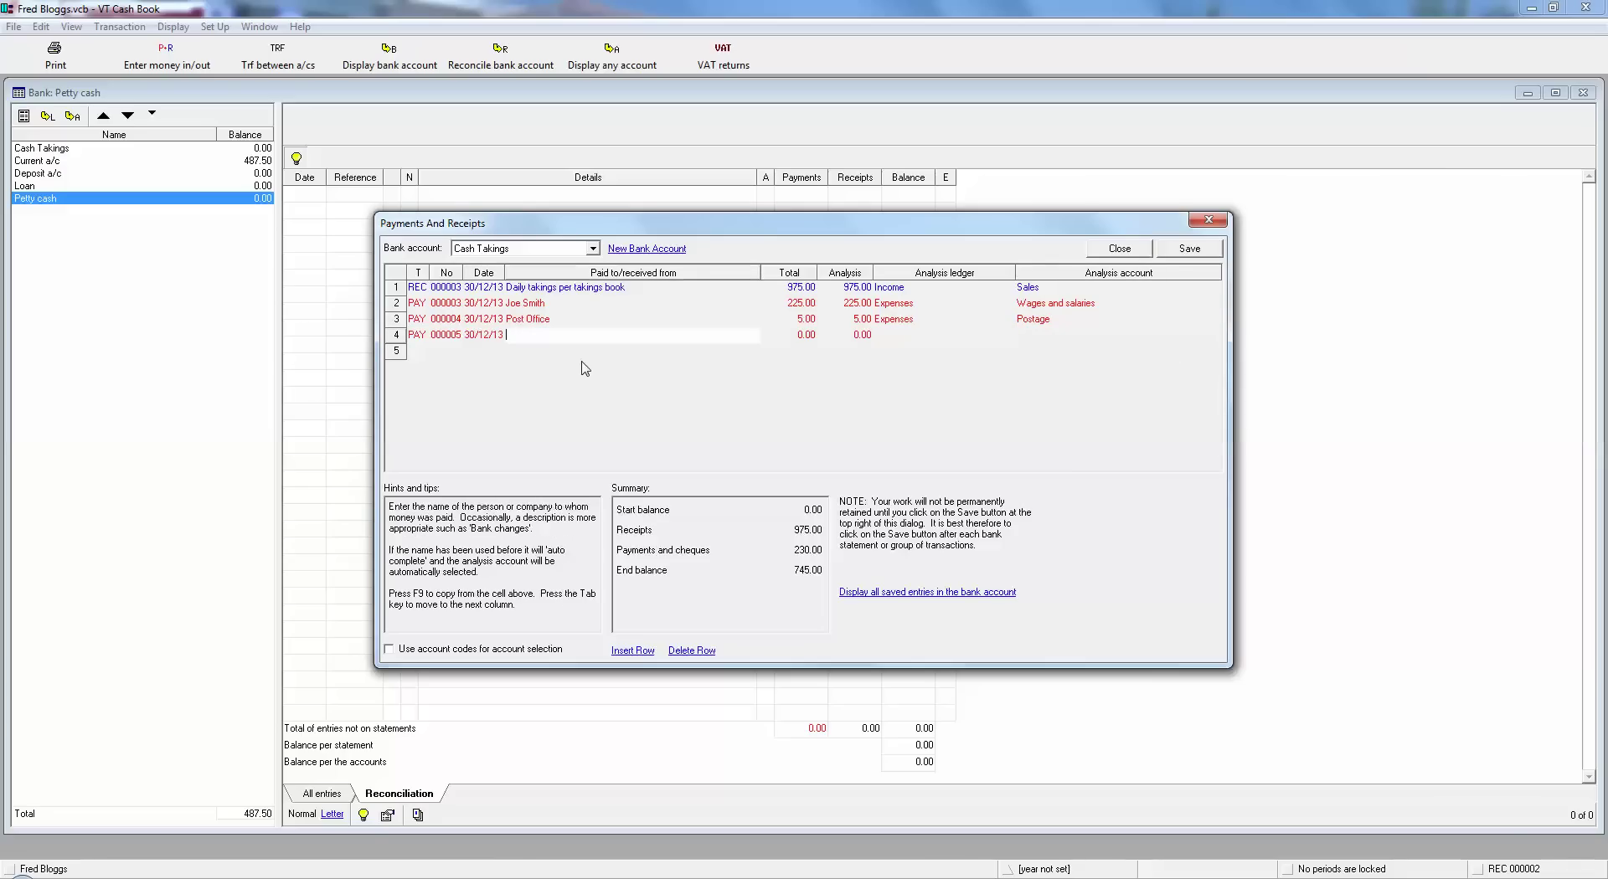
type("Acme Distribution")
key("Tab")
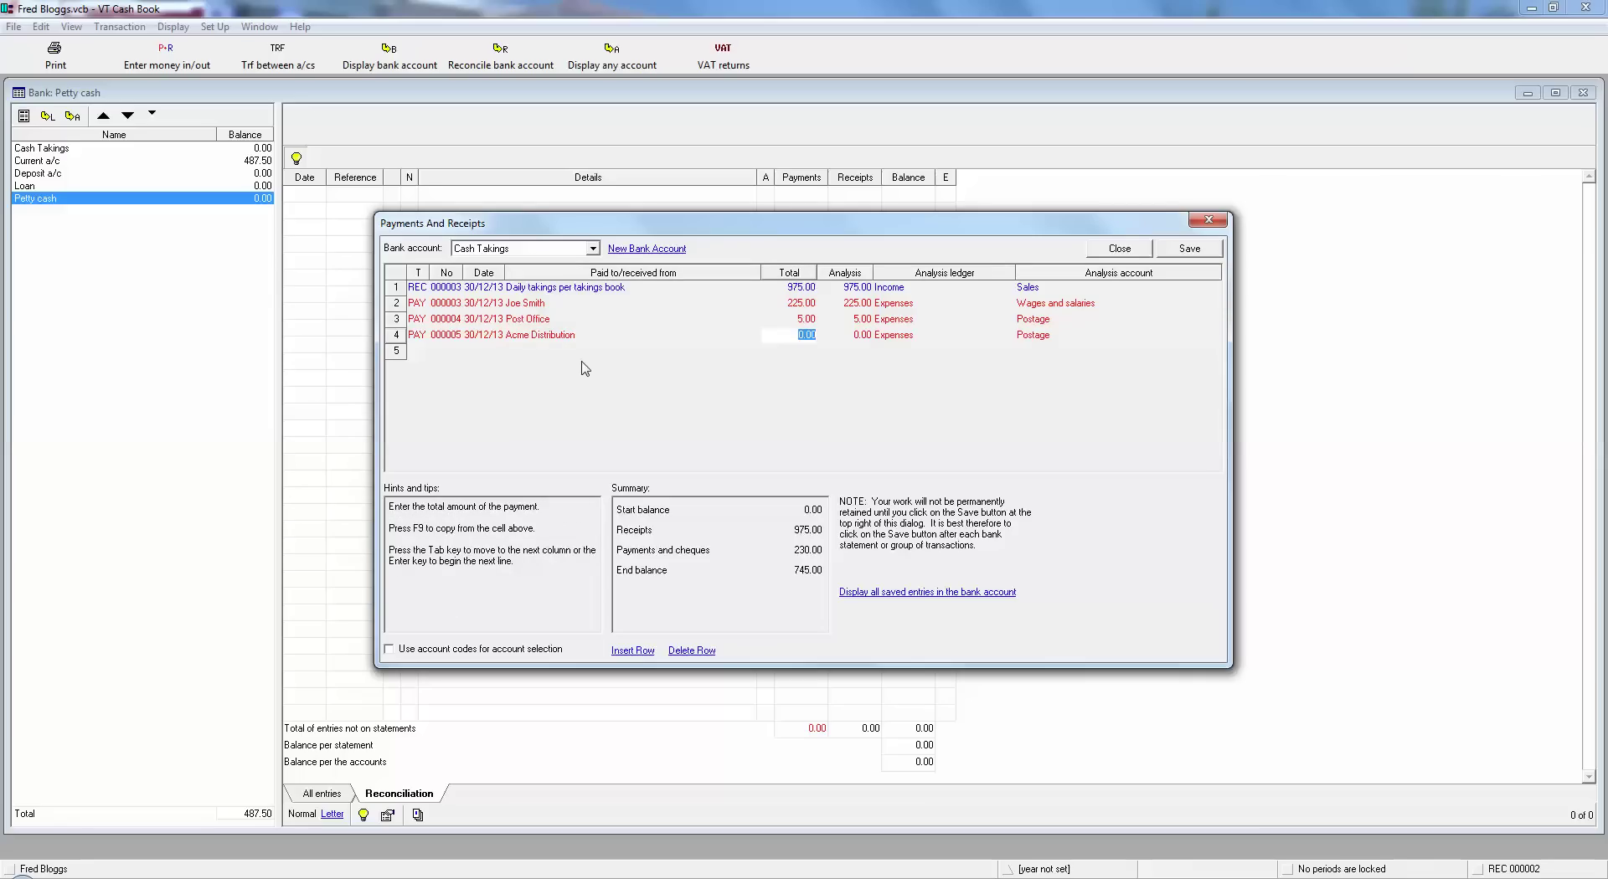
type("400")
key("Tab")
Analyse the Acme Distribution payment to Purchases in the Cost of sales ledger.
key("Tab")
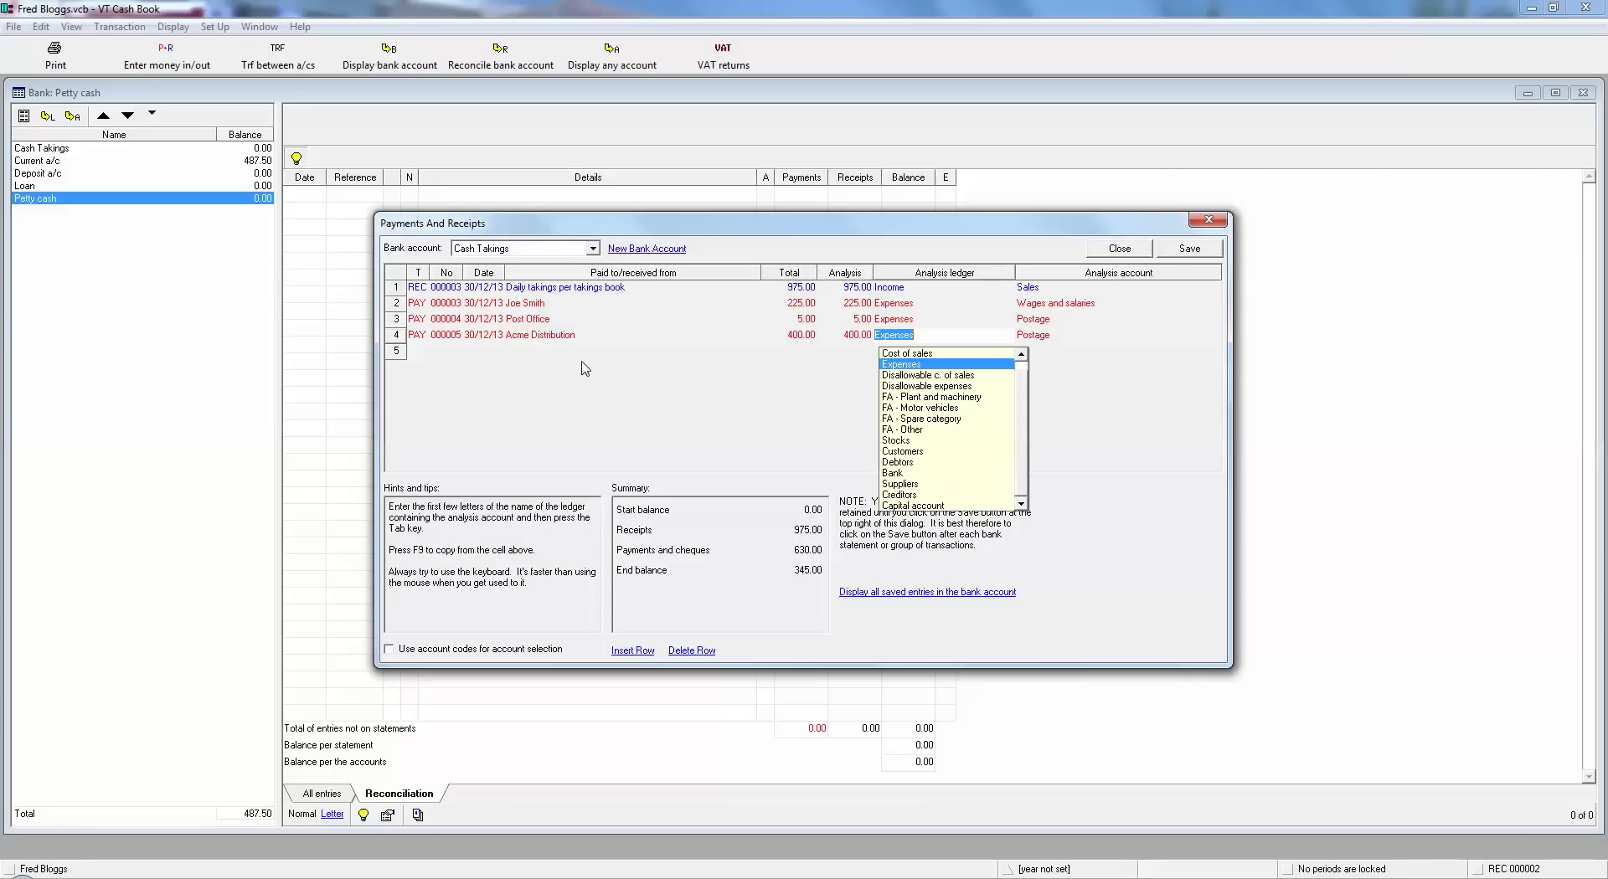
type("i")
key("Down")
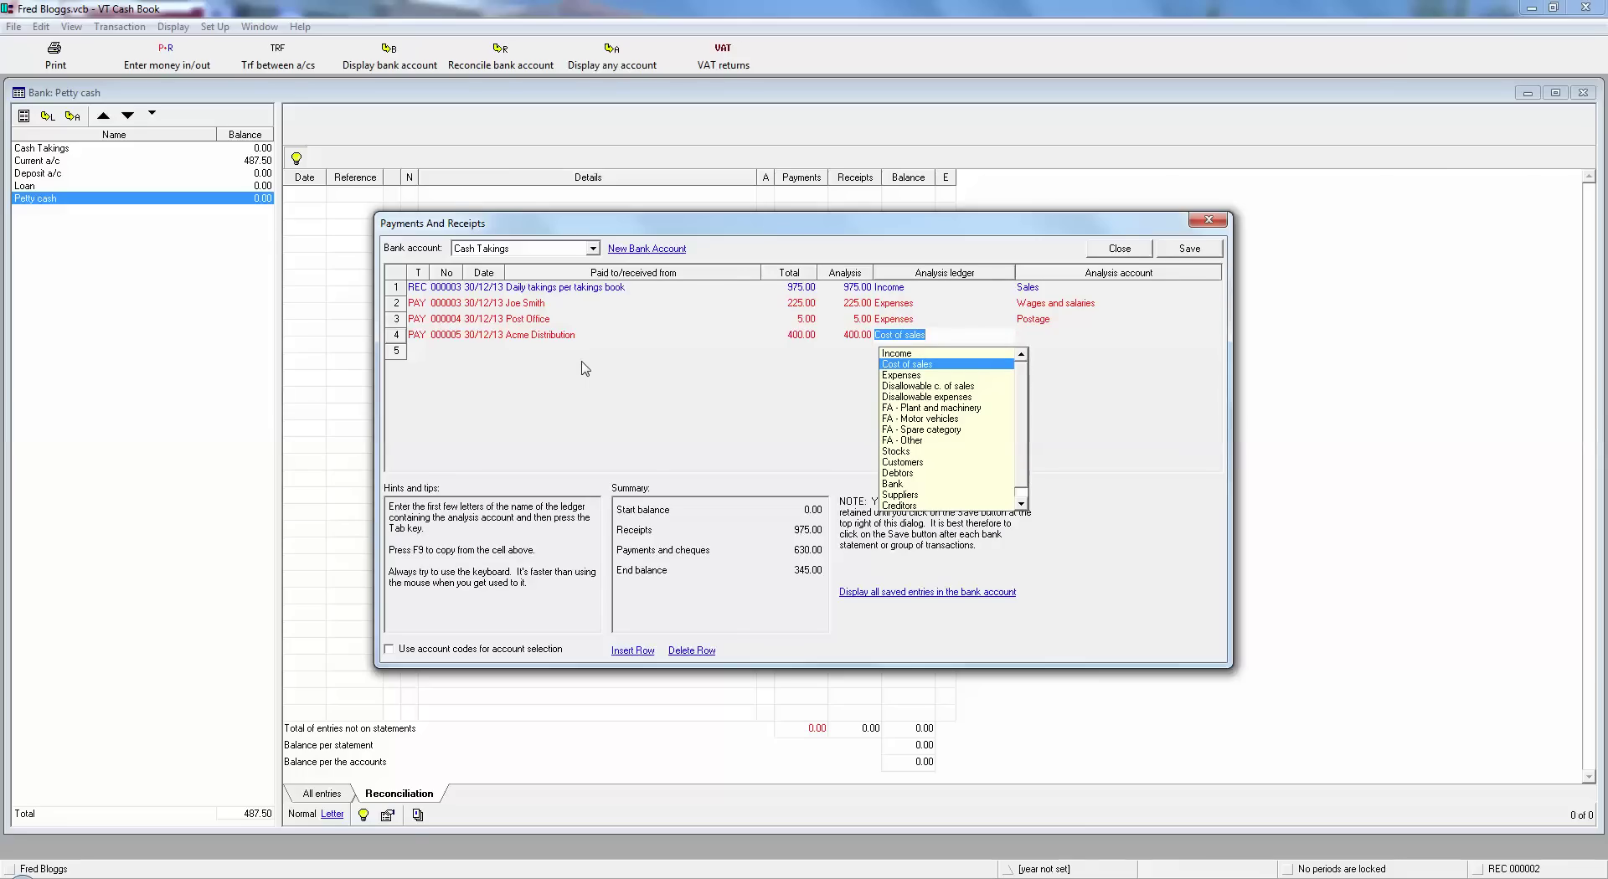
key("Tab")
key("Down")
key("Down")
key("Down")
key("Down")
key("Down")
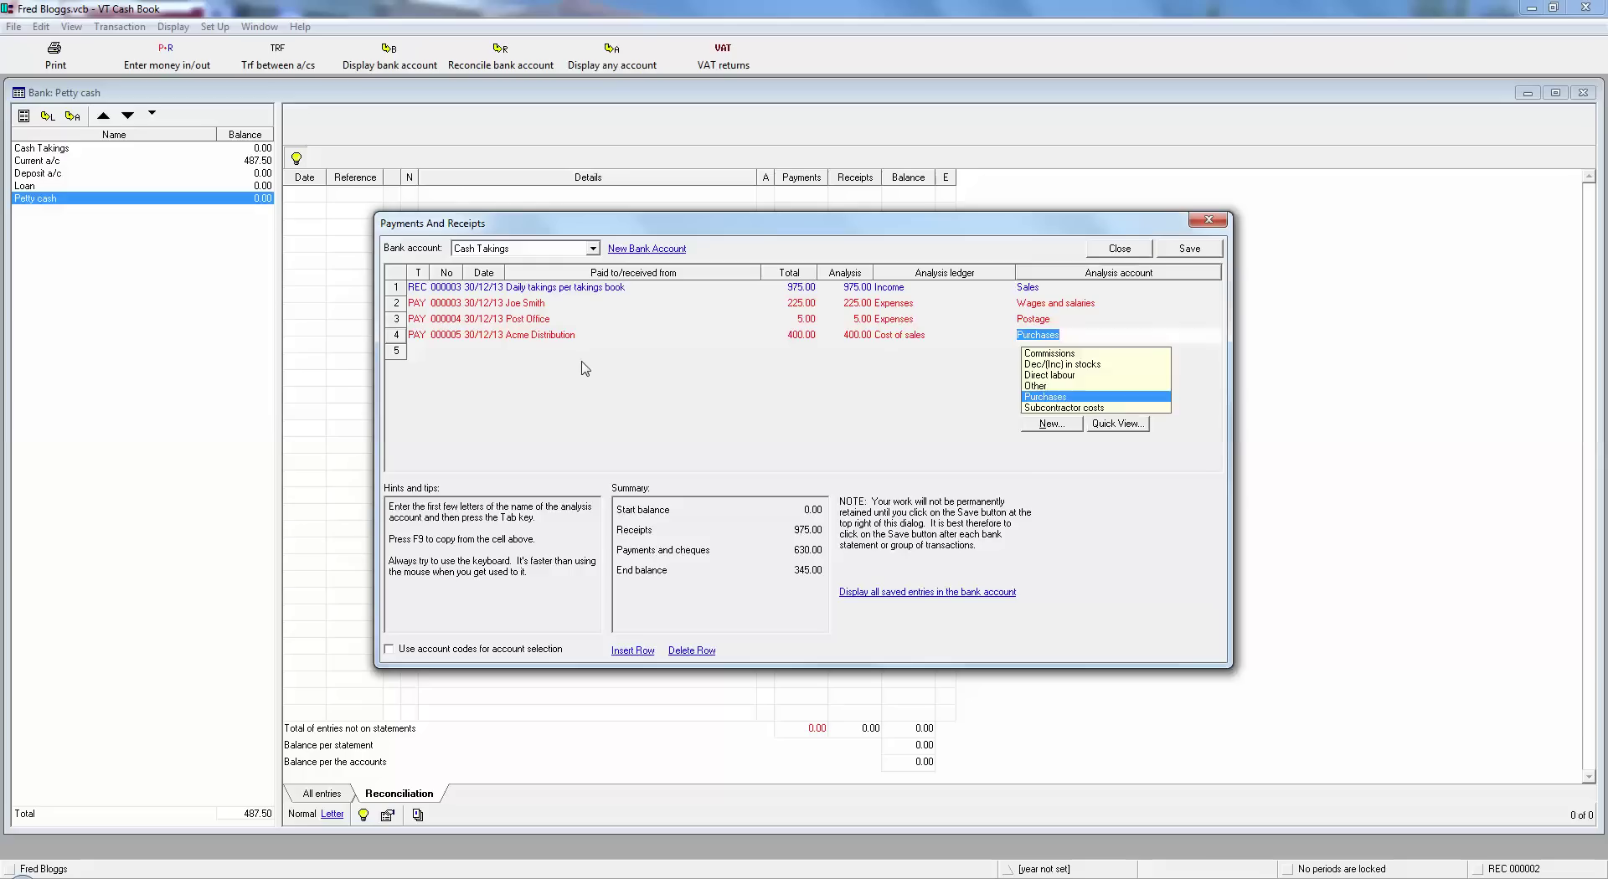
key("shift+Tab")
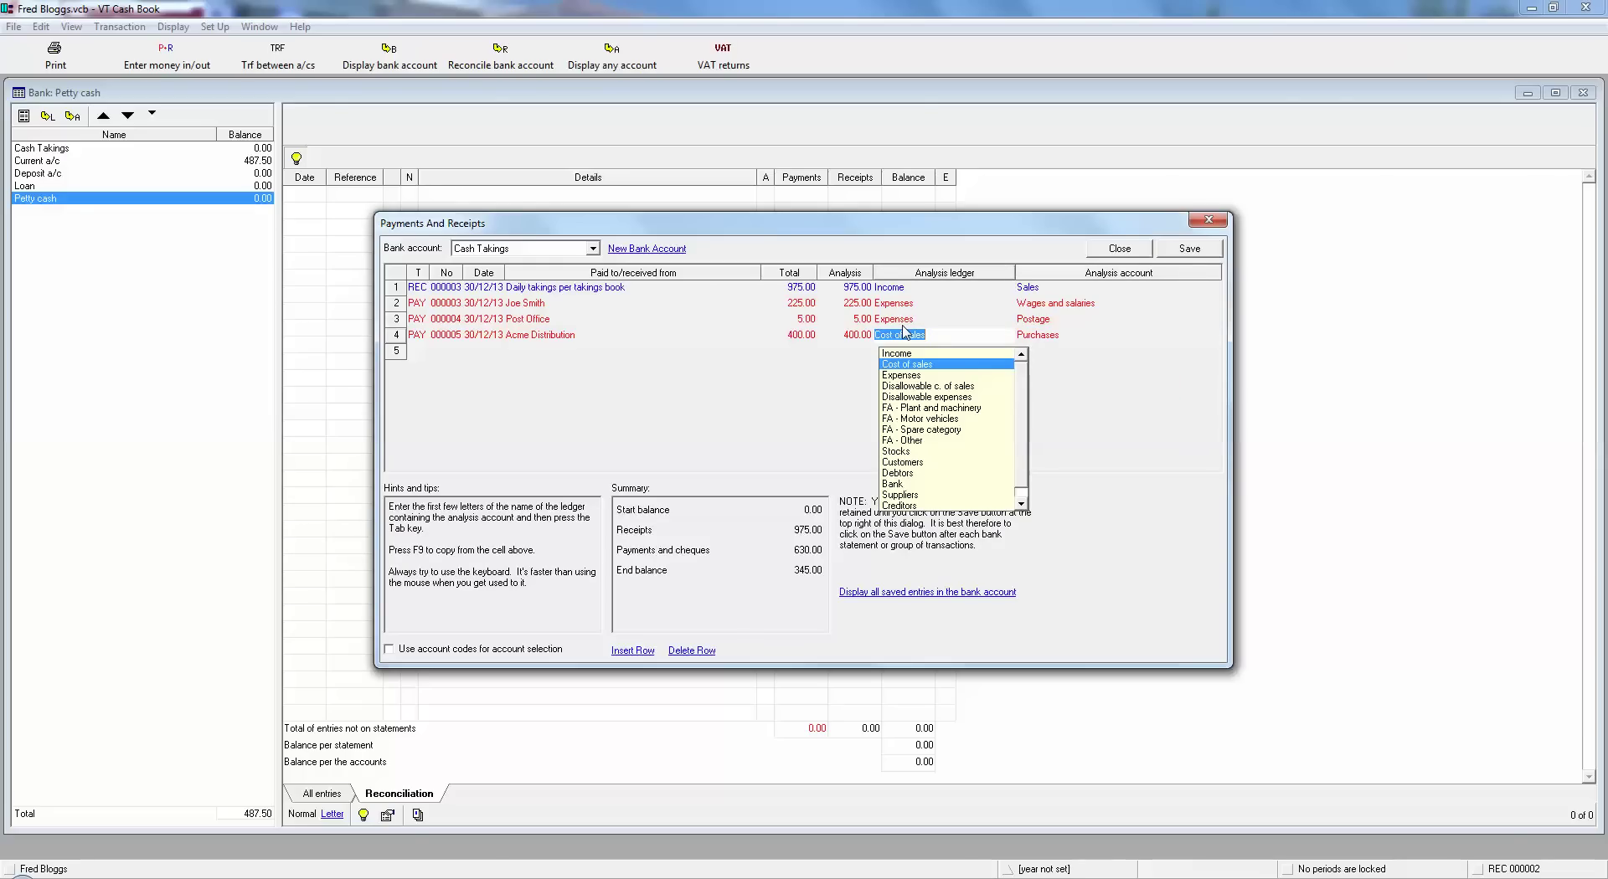
key("Return")
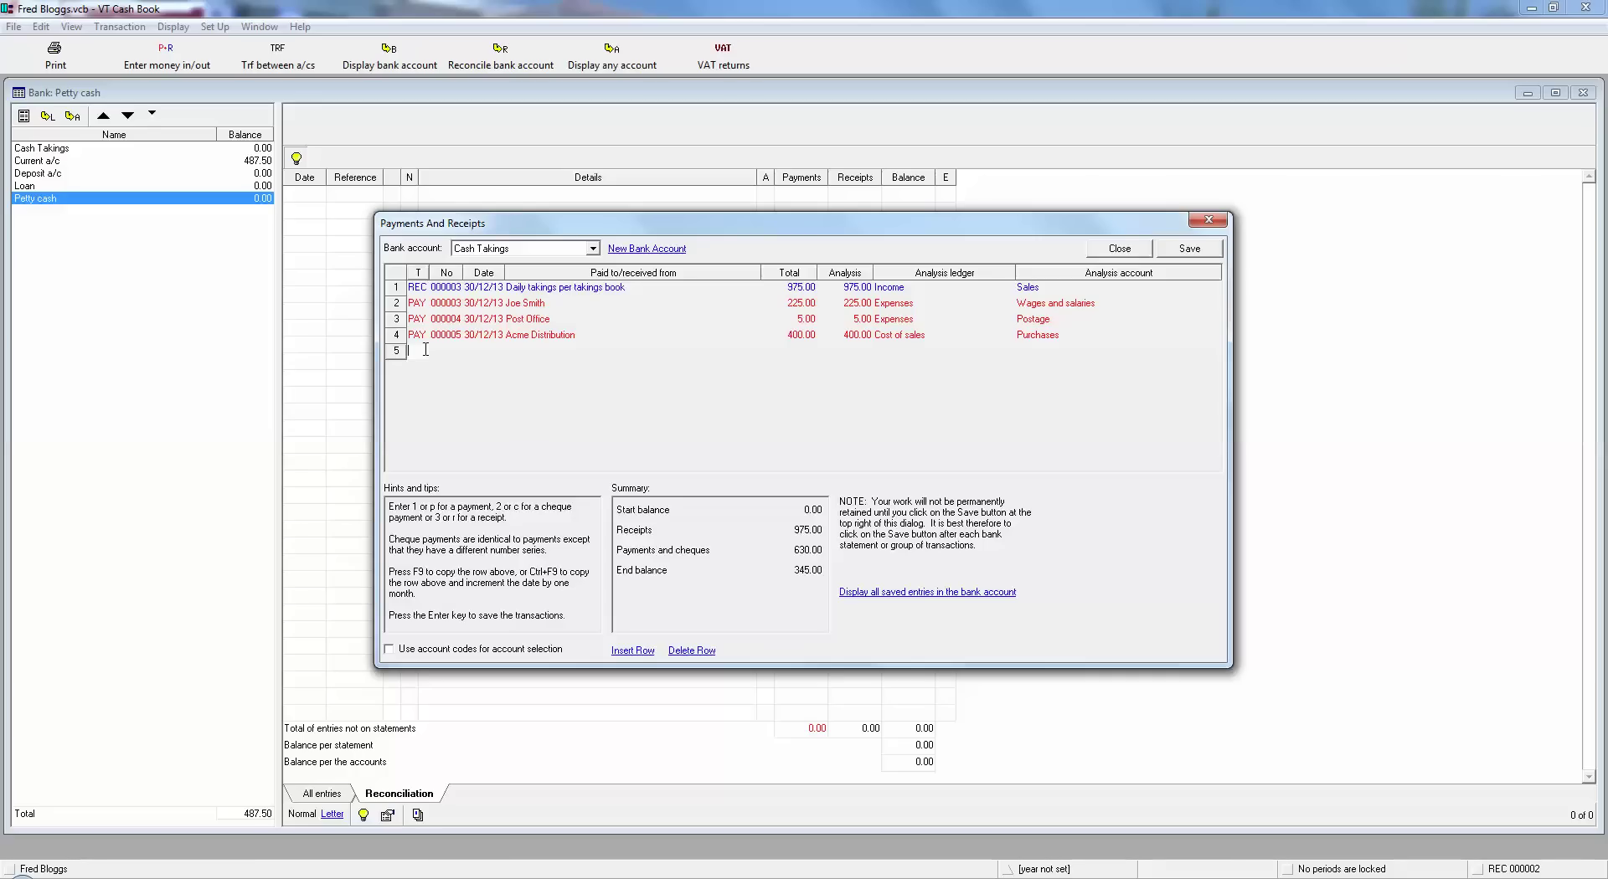
Add a payment line dated 30/12/13 for 150.00, entering the business owner's full name as payee.
type("p")
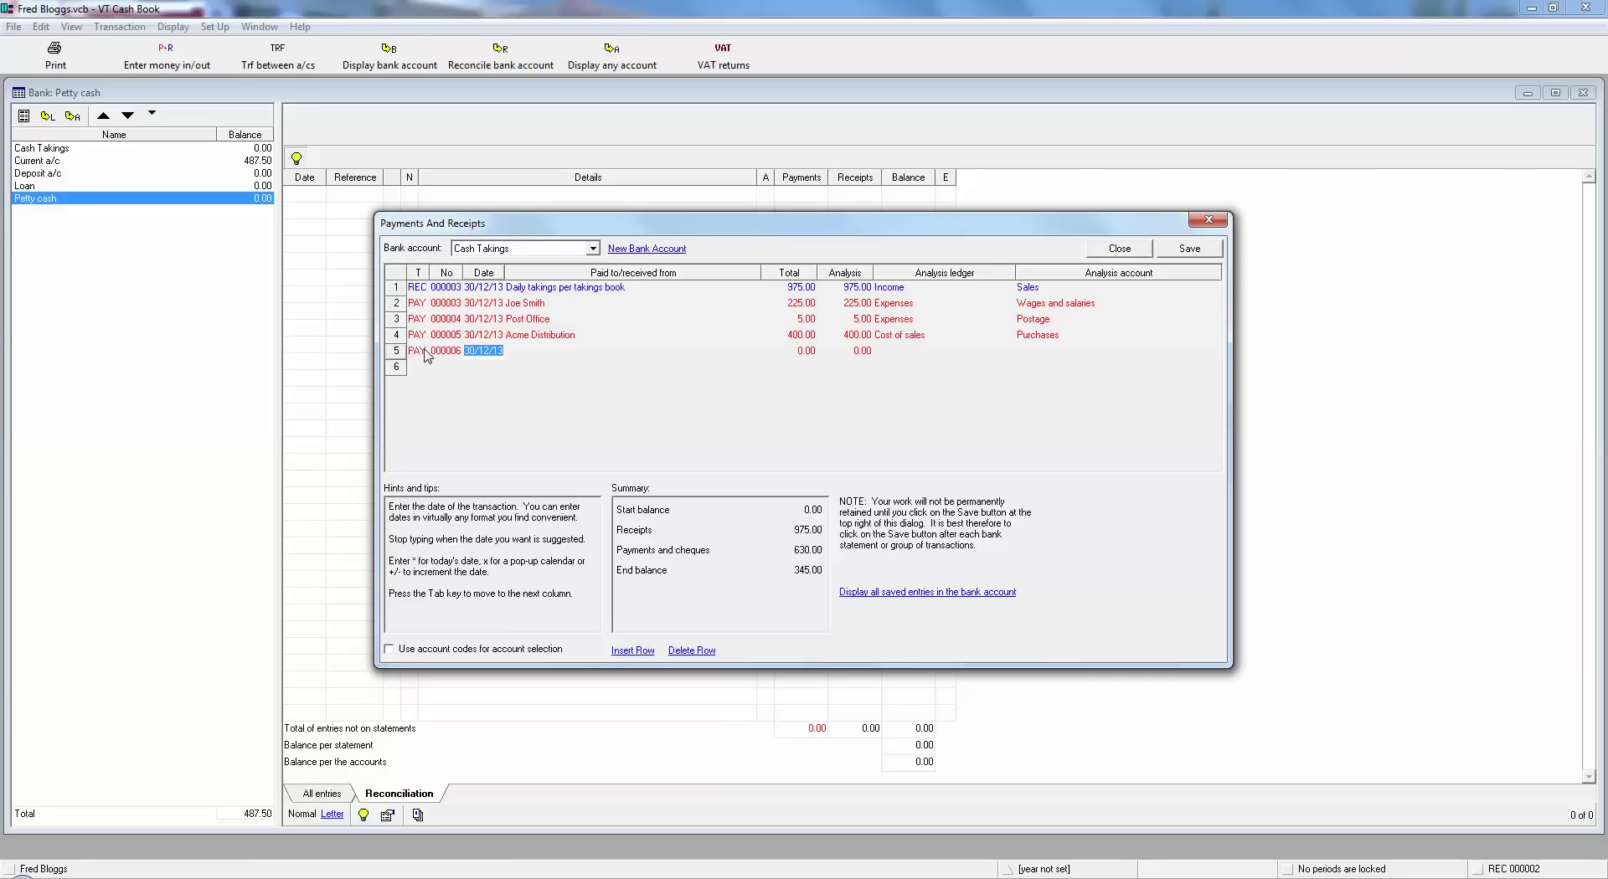
key("Tab")
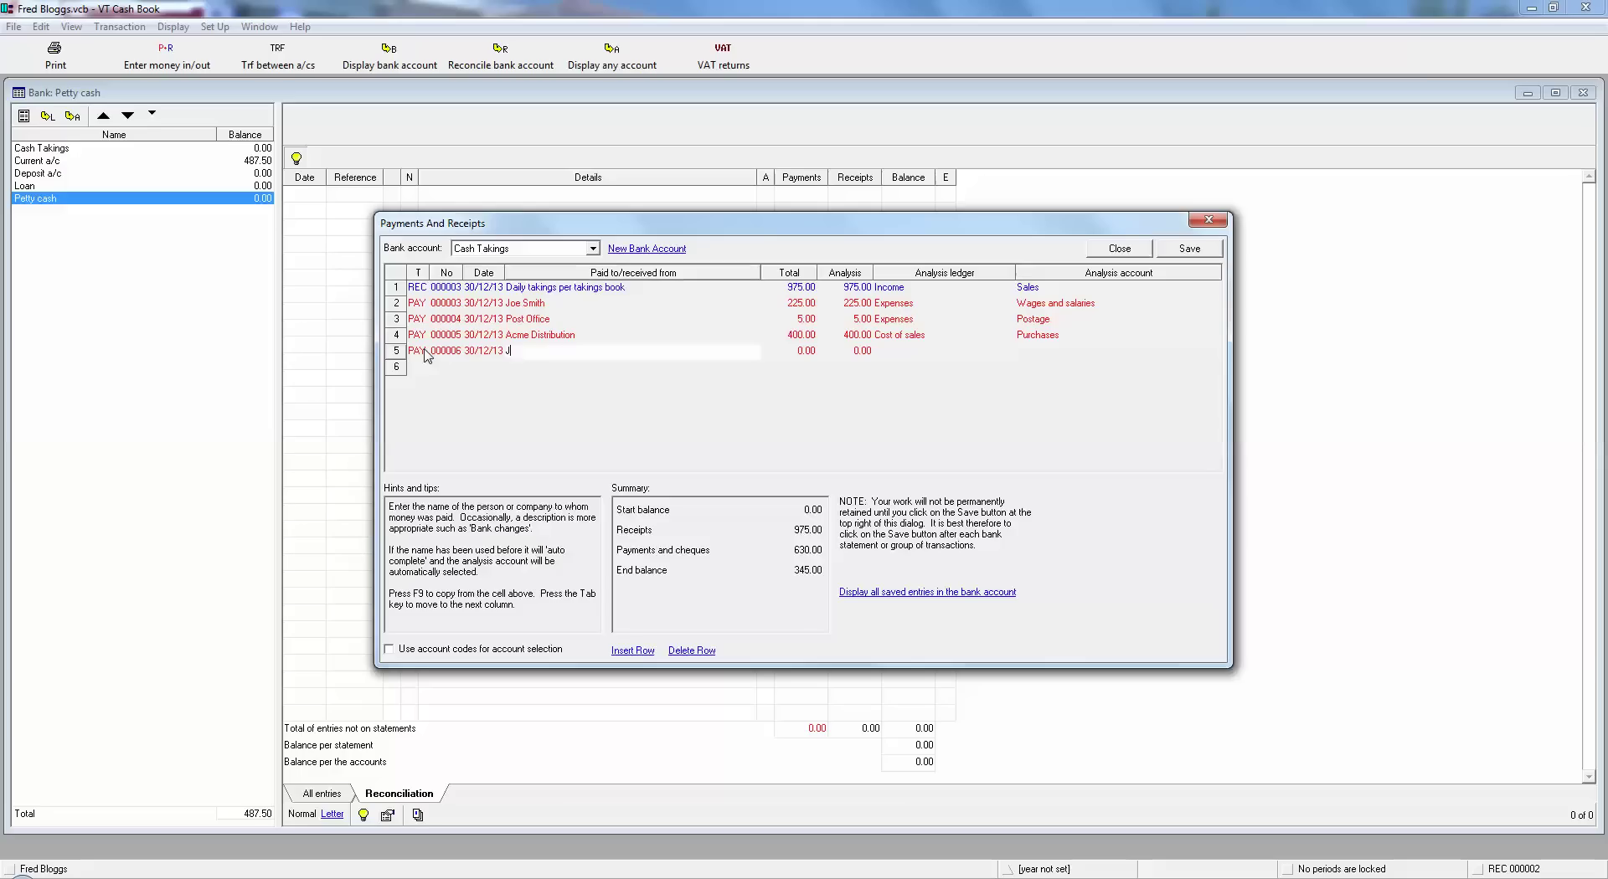
type("Fred Bloggs")
key("Tab")
type("150")
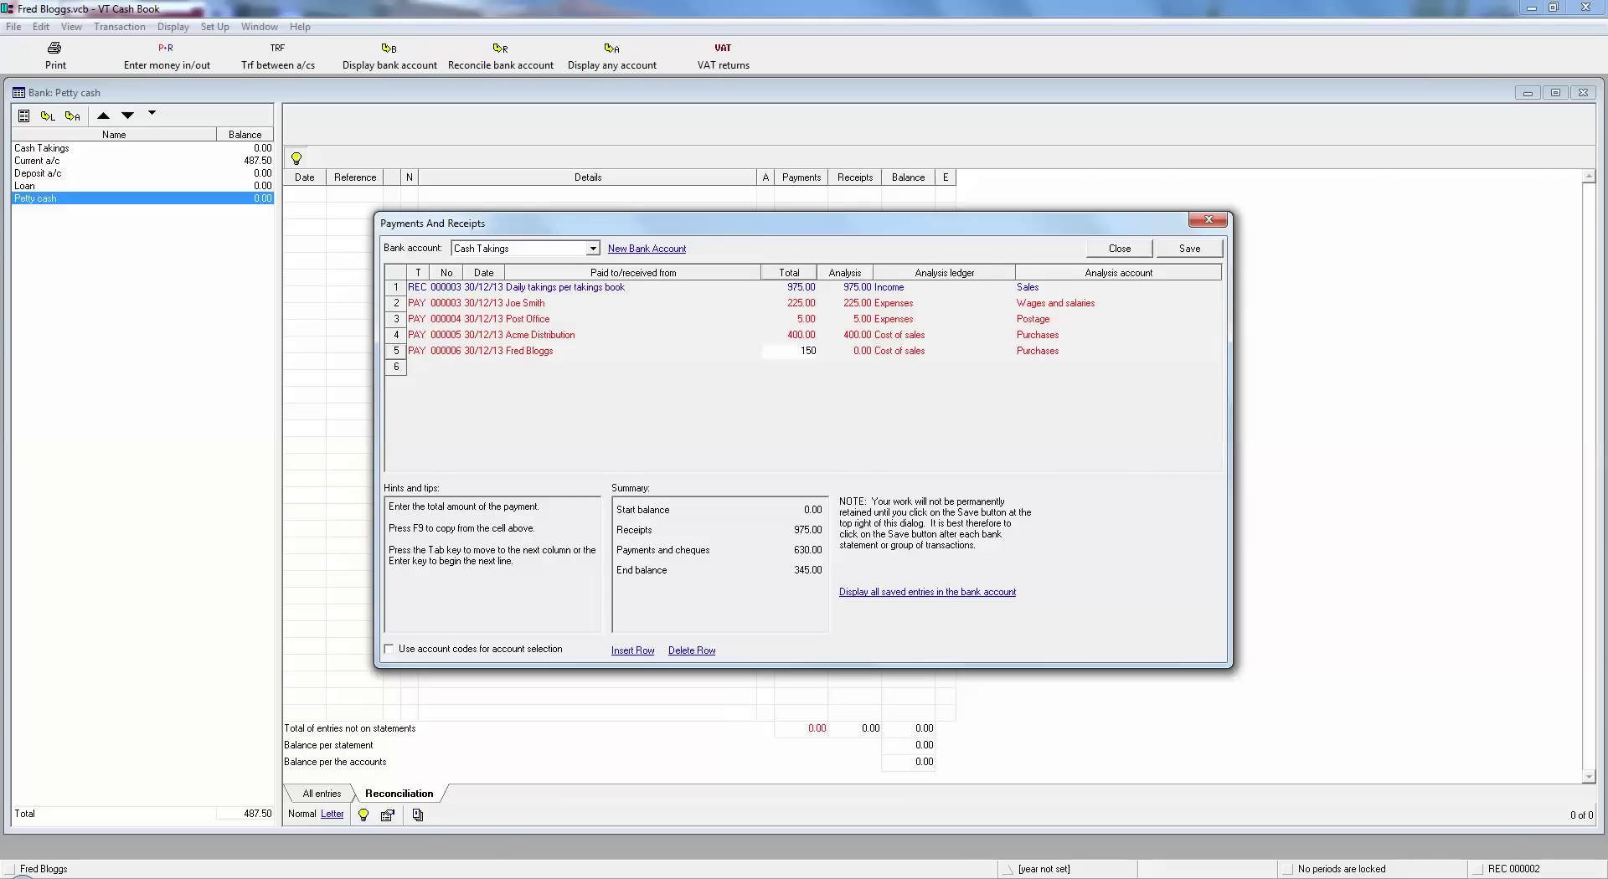
key("Tab")
Analyse the 150.00 payment to the owner as Drawings in the Capital account ledger.
key("Tab")
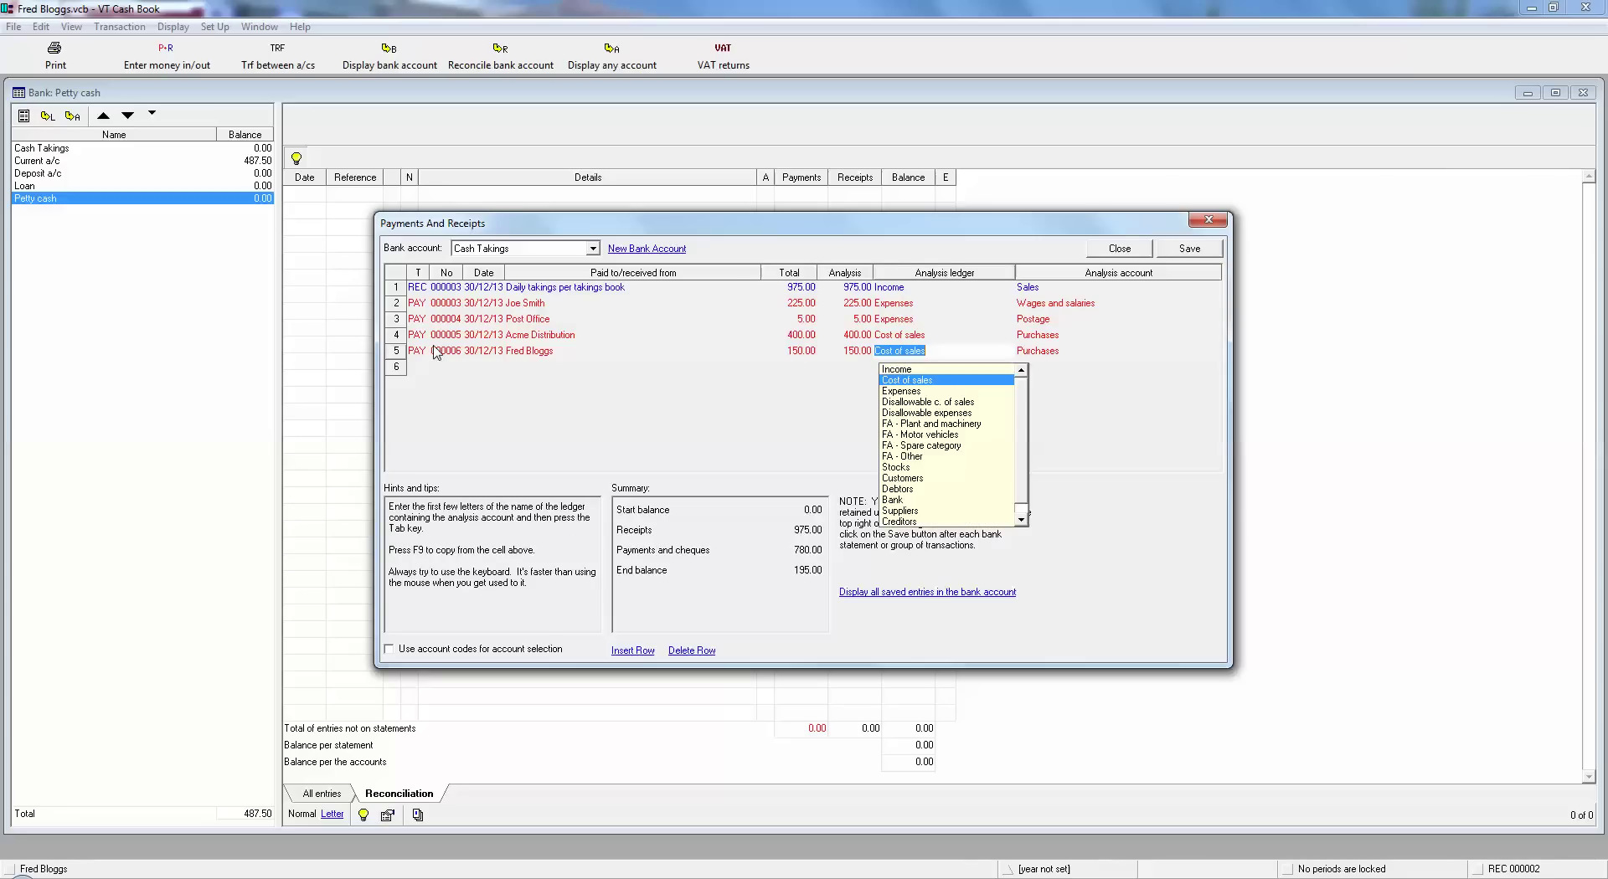
type("ca")
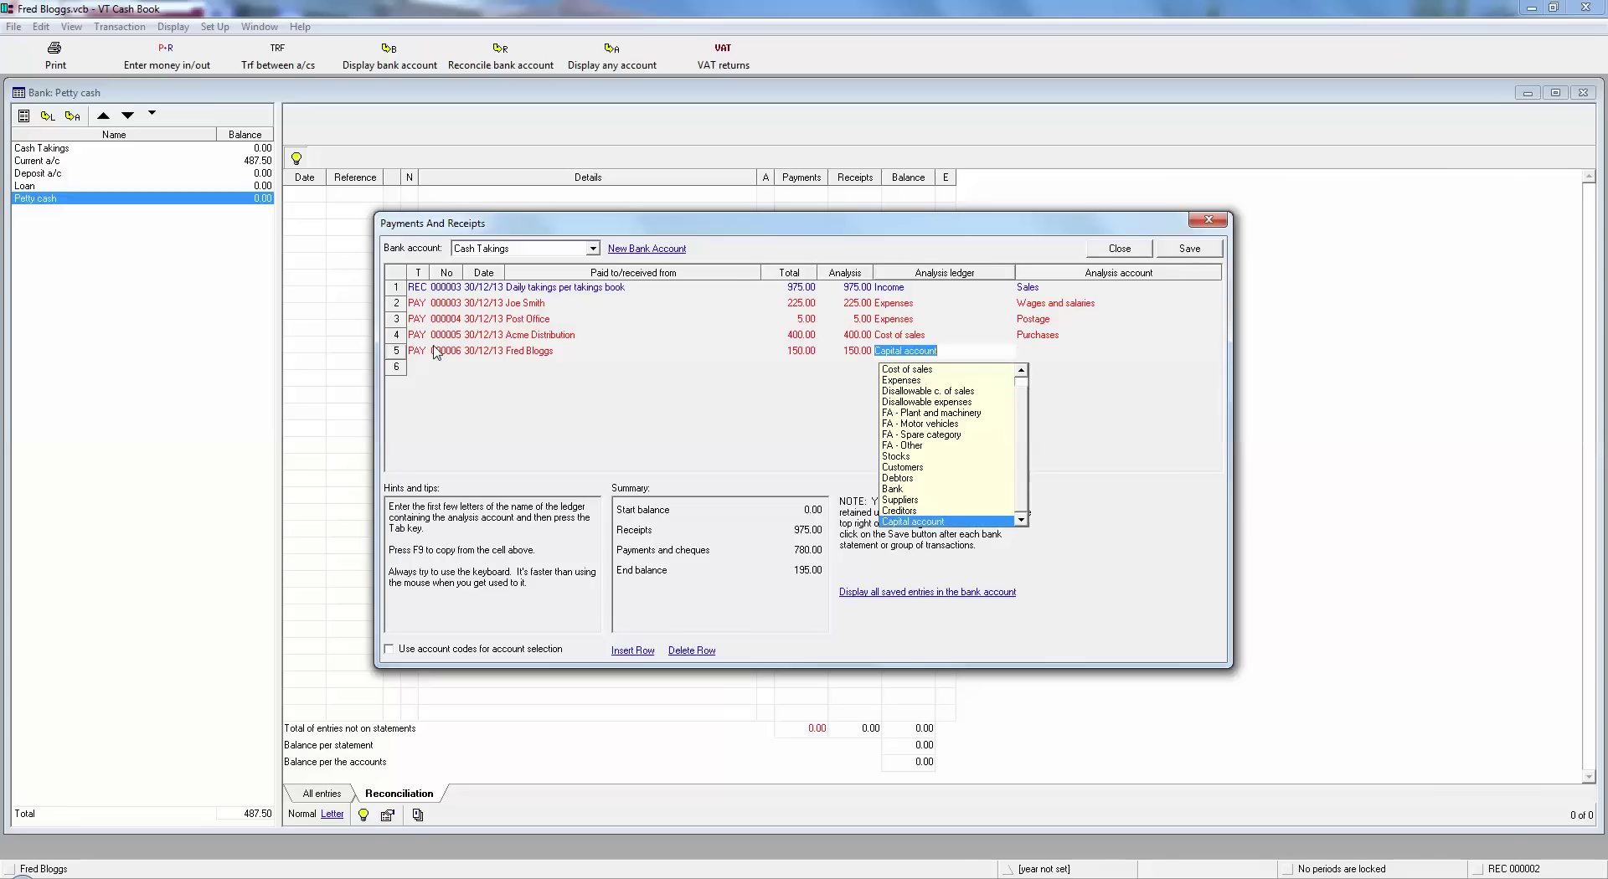
key("Tab")
key("Down")
key("Down")
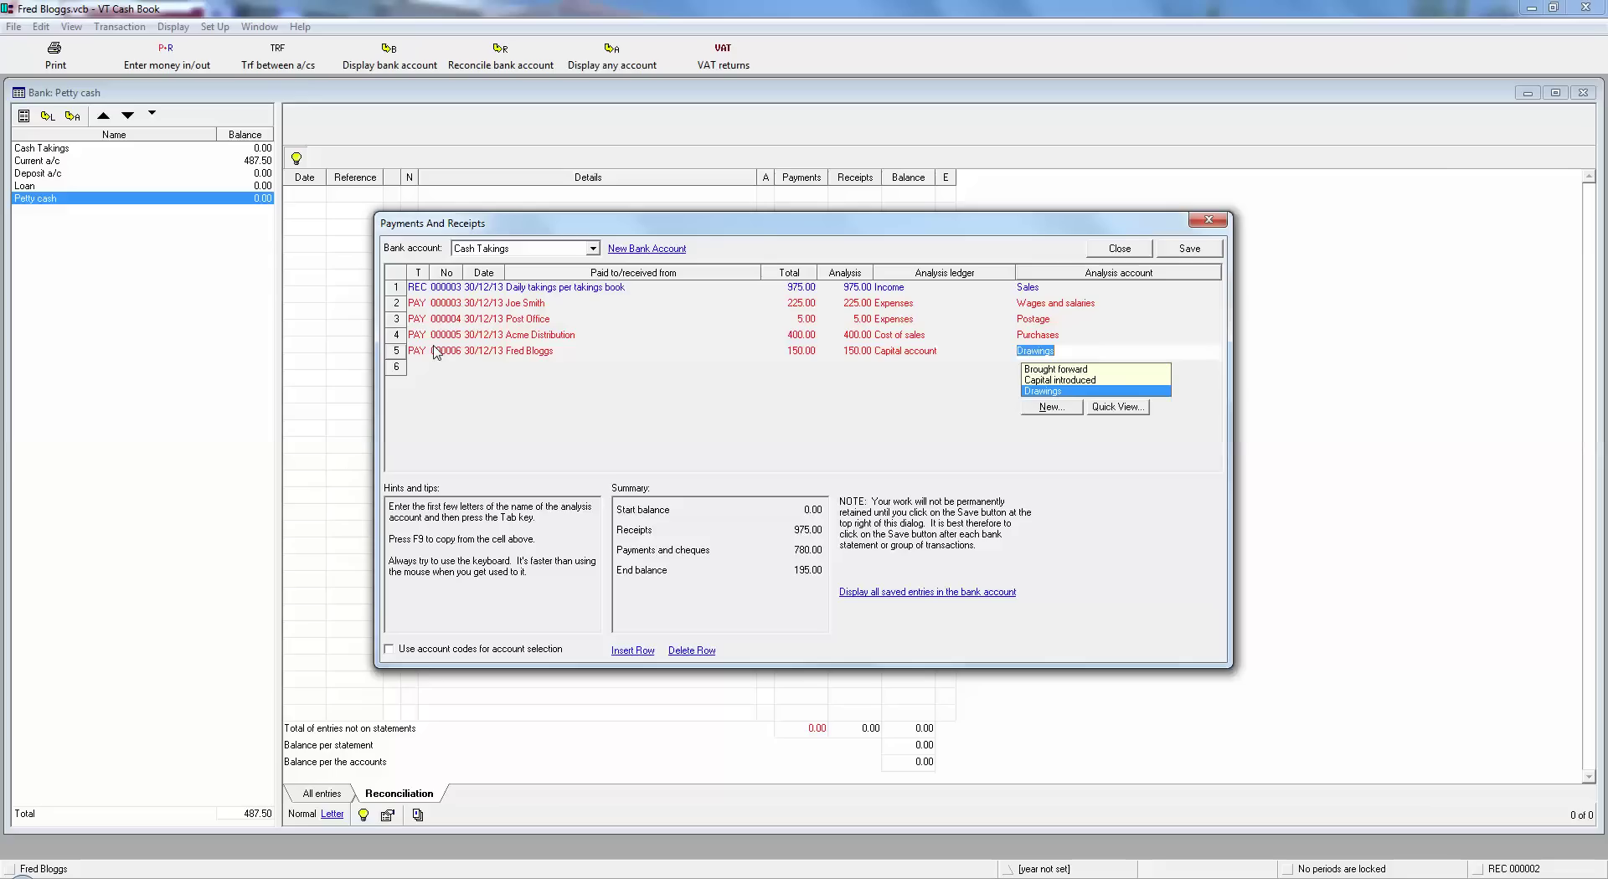
key("Return")
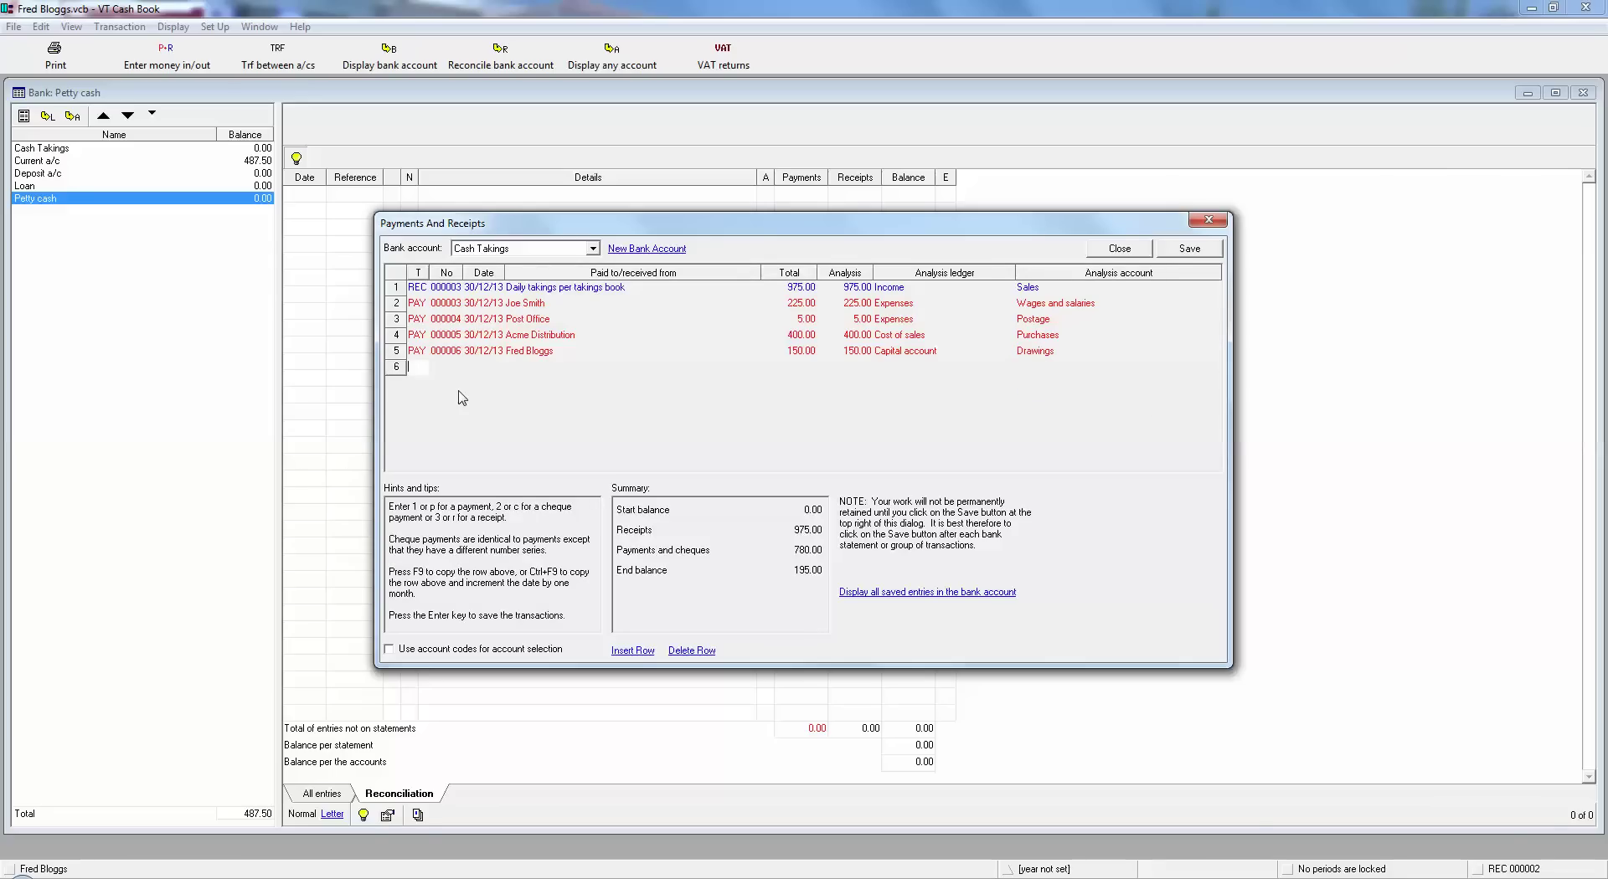
Add a payment line dated 30/12/13 for 195.00 described as Cash To bank.
type("p")
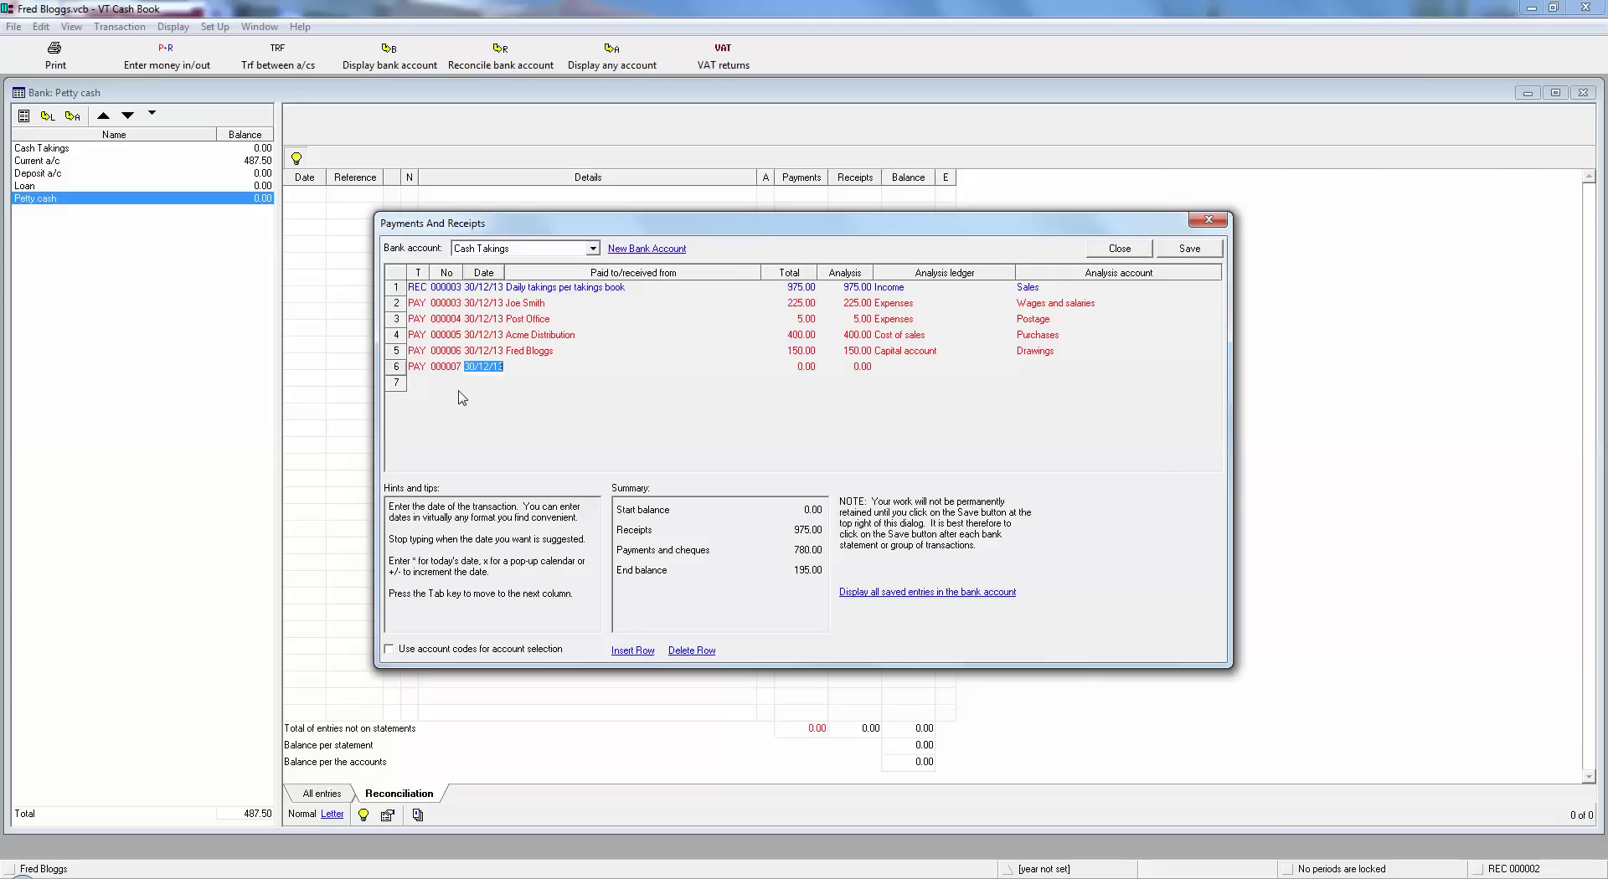
key("Tab")
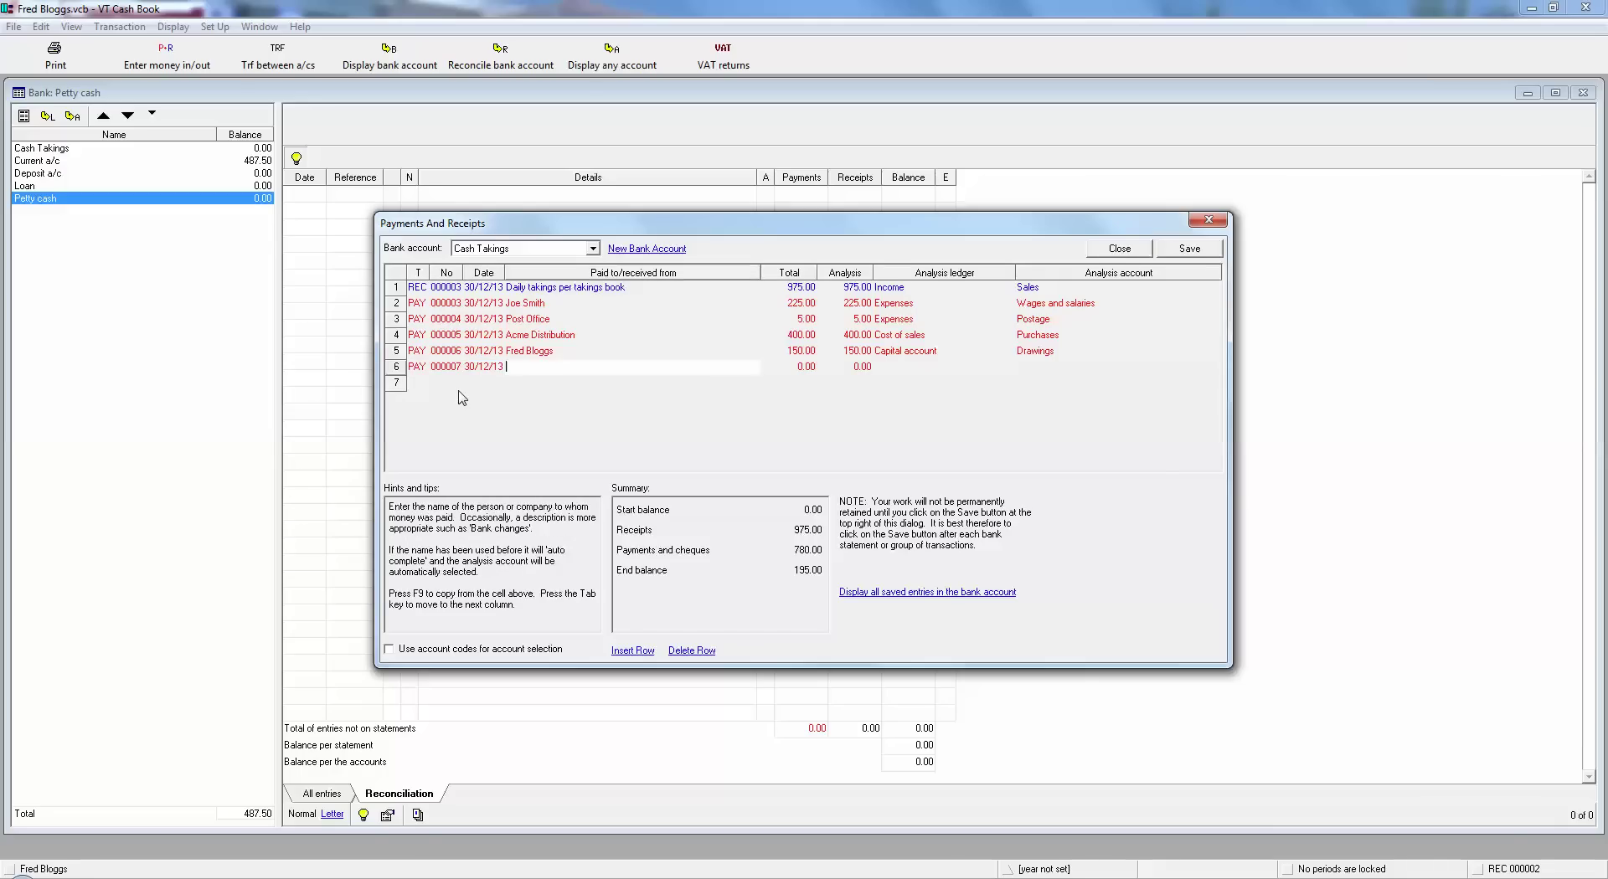
type("Cash To bank")
key("Tab")
type("195")
key("Tab")
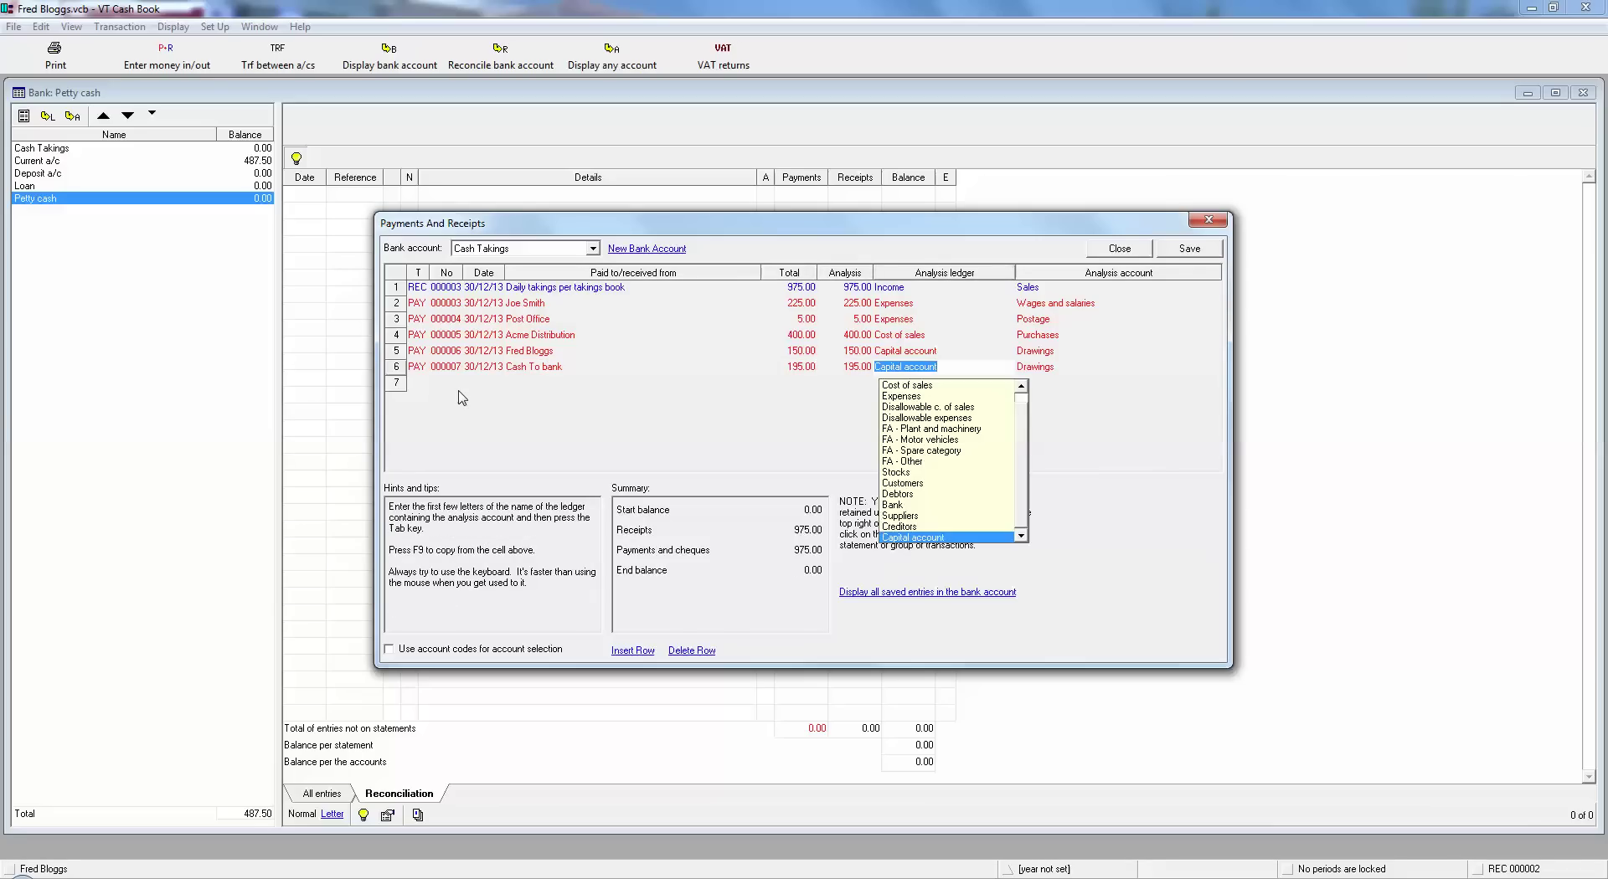
Analyse the Cash To bank payment to Current a/c in the Bank ledger, and save the Cash Takings entries.
key("Up")
key("Up")
key("Up")
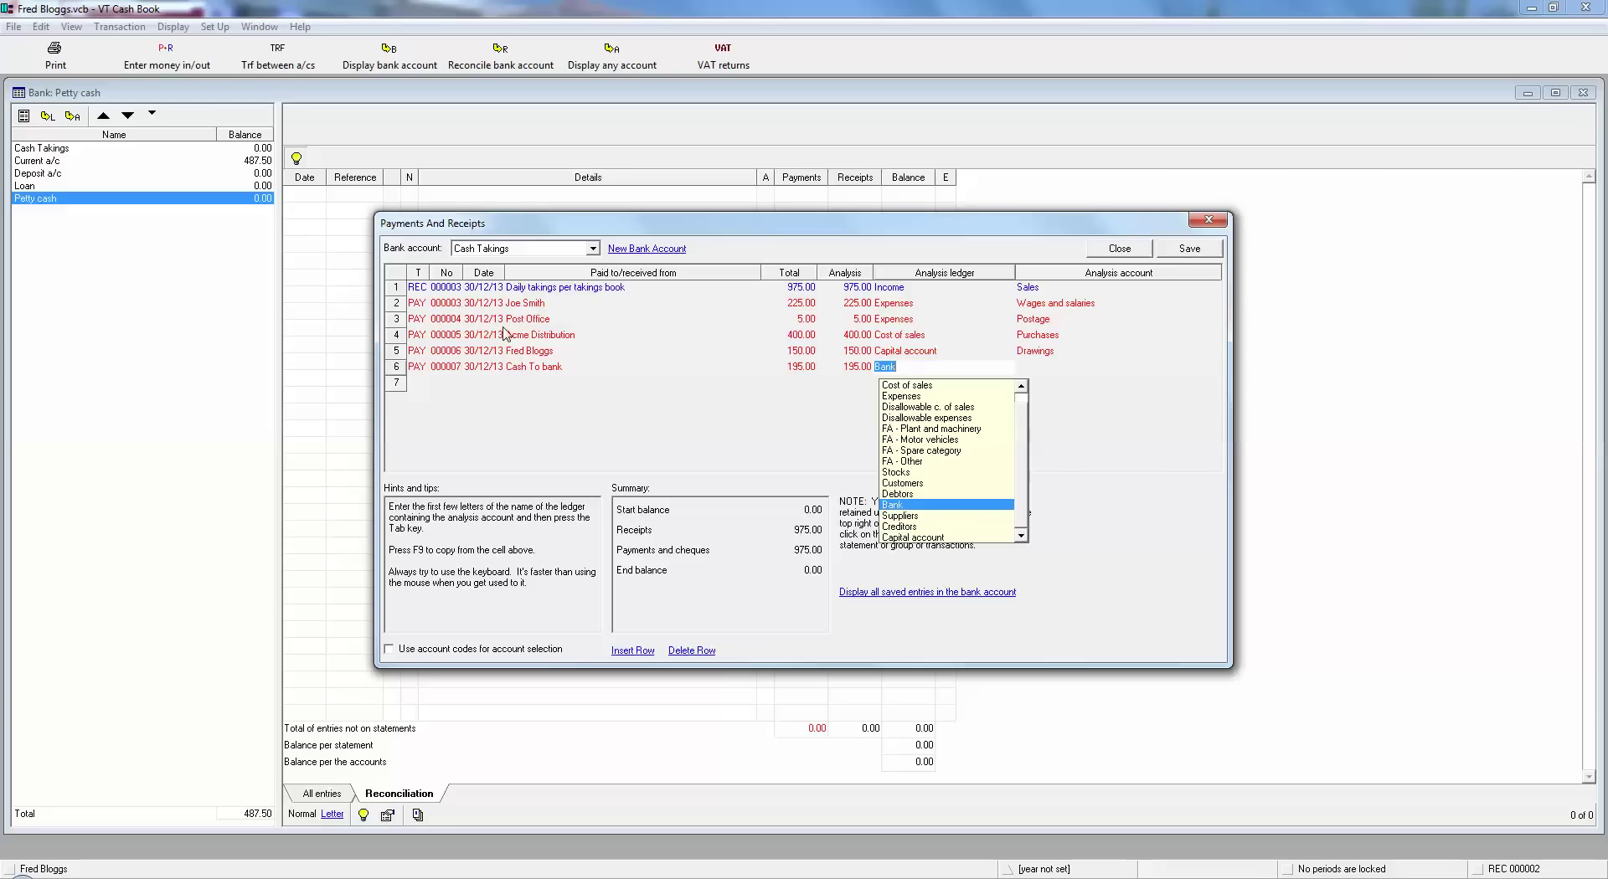
left_click(883, 504)
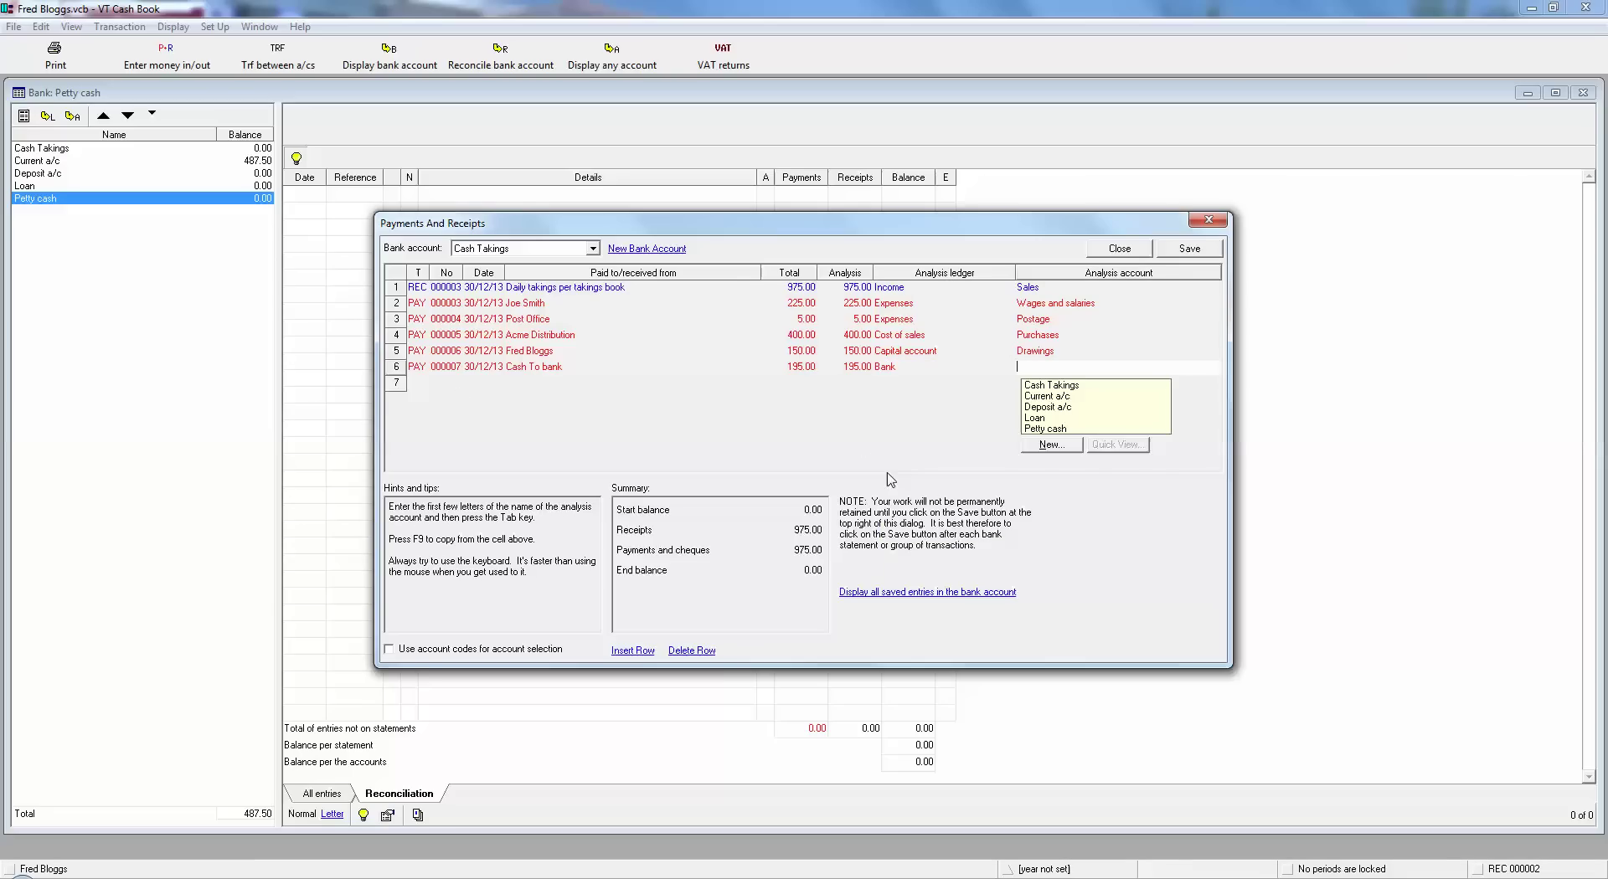
left_click(1047, 396)
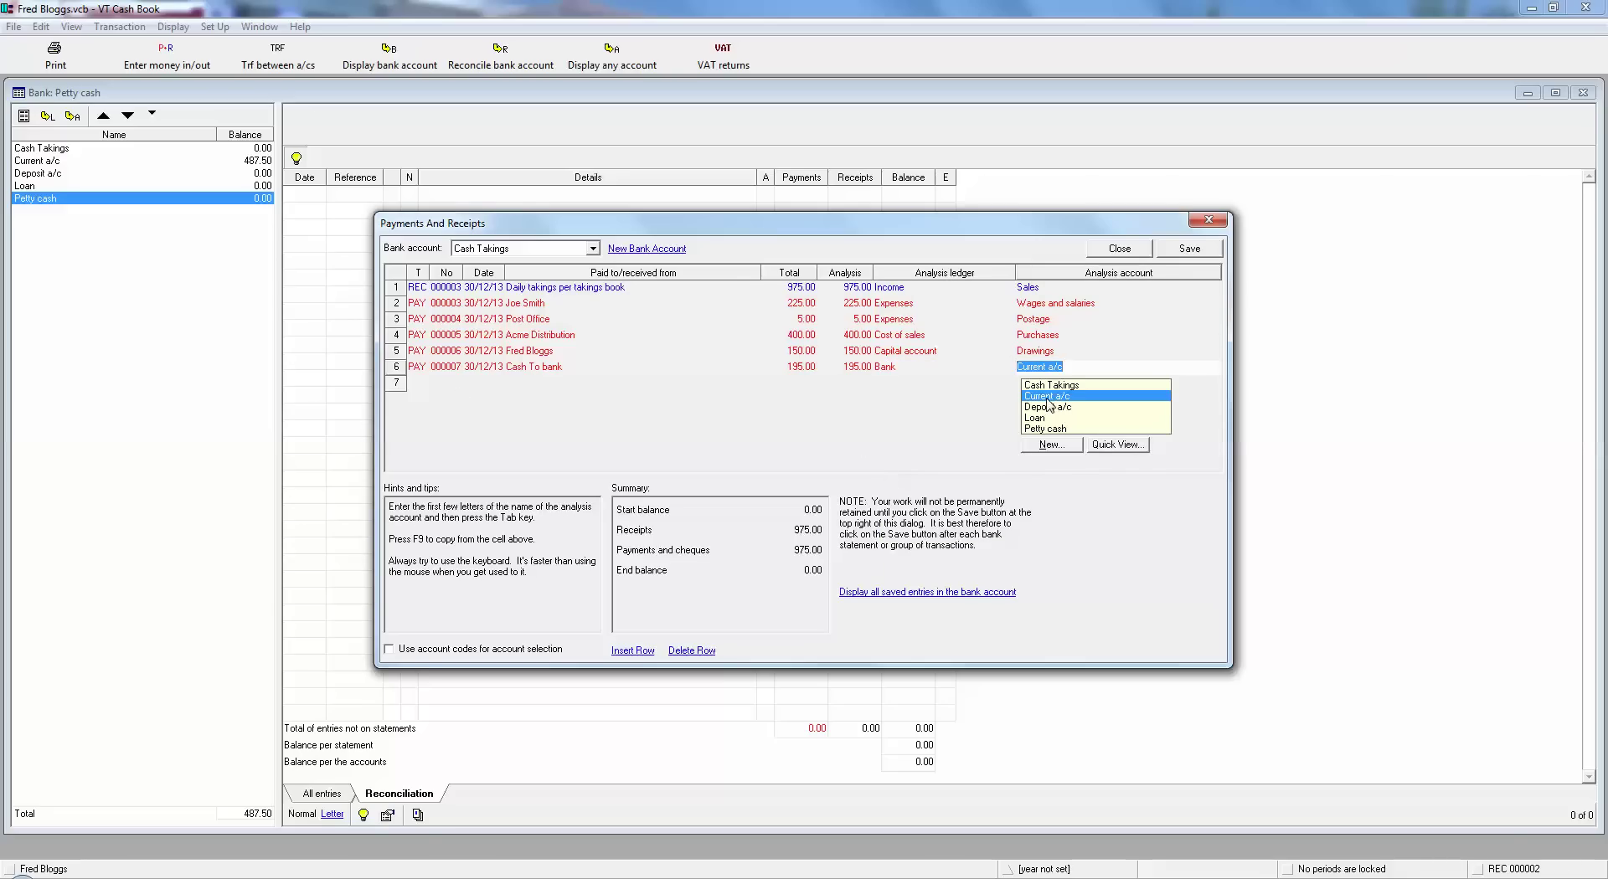
key("Tab")
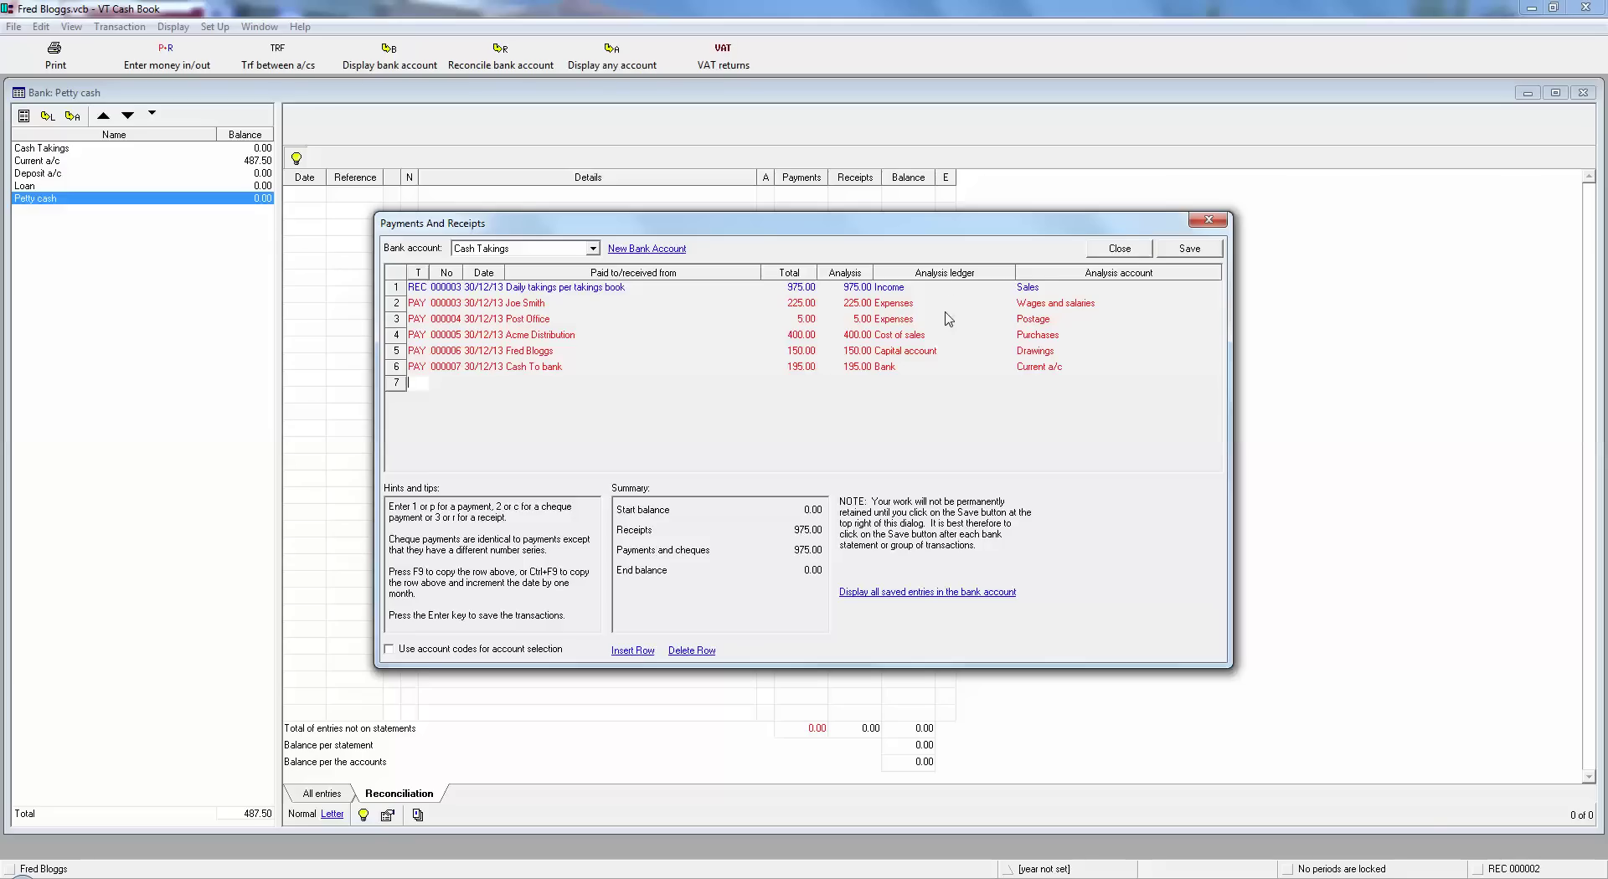
left_click(1189, 249)
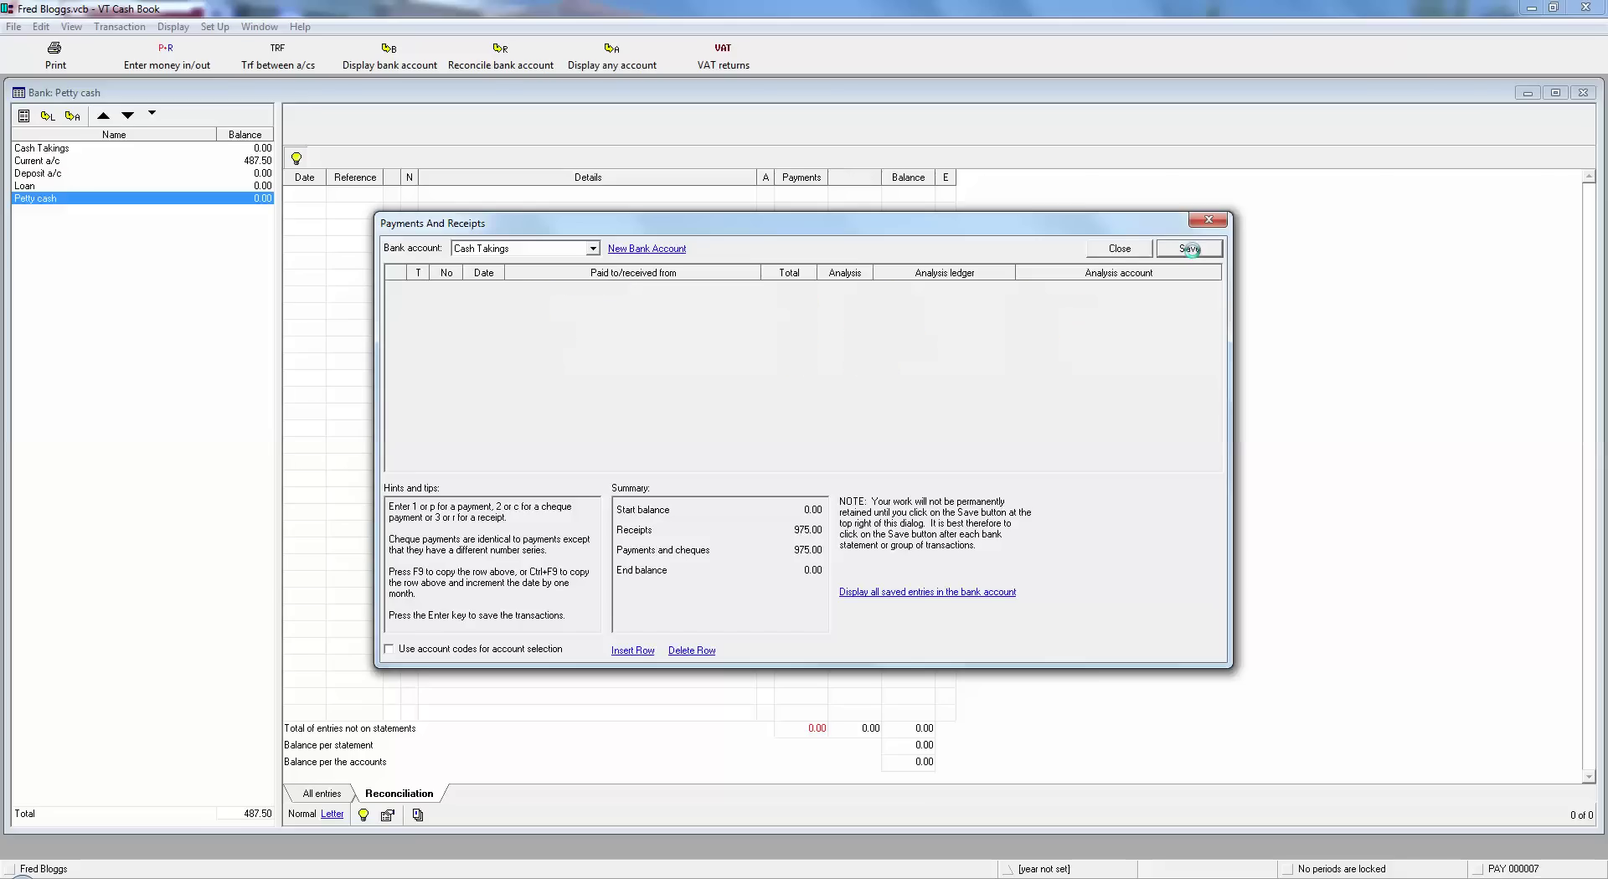
left_click(1120, 249)
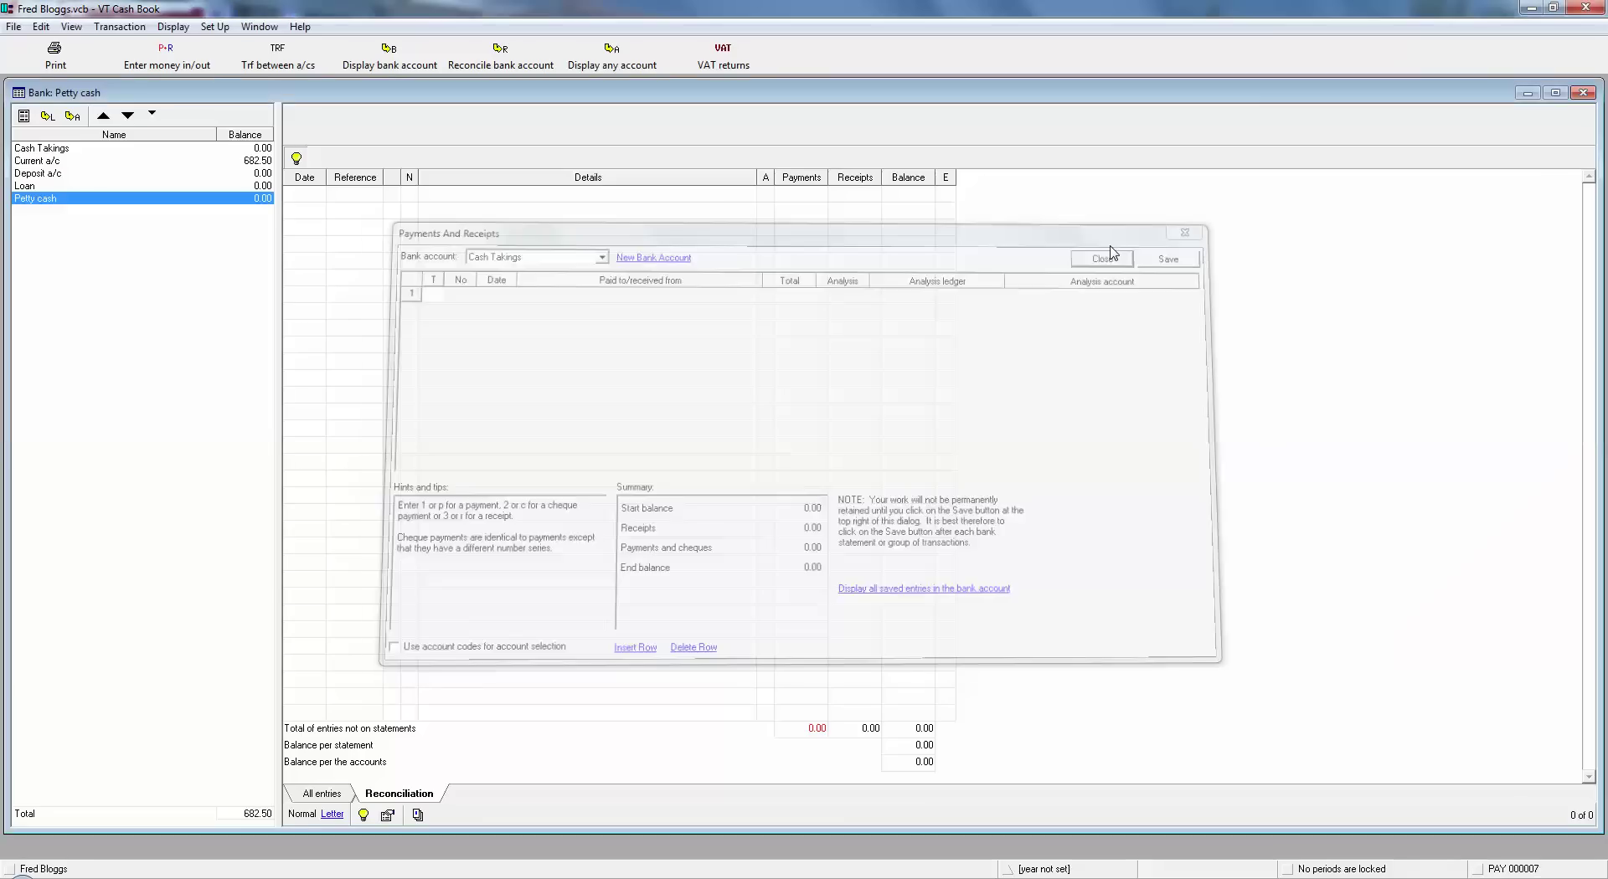
Display the Profit and Loss Account and check the individual entries behind the Sales figure.
left_click(173, 26)
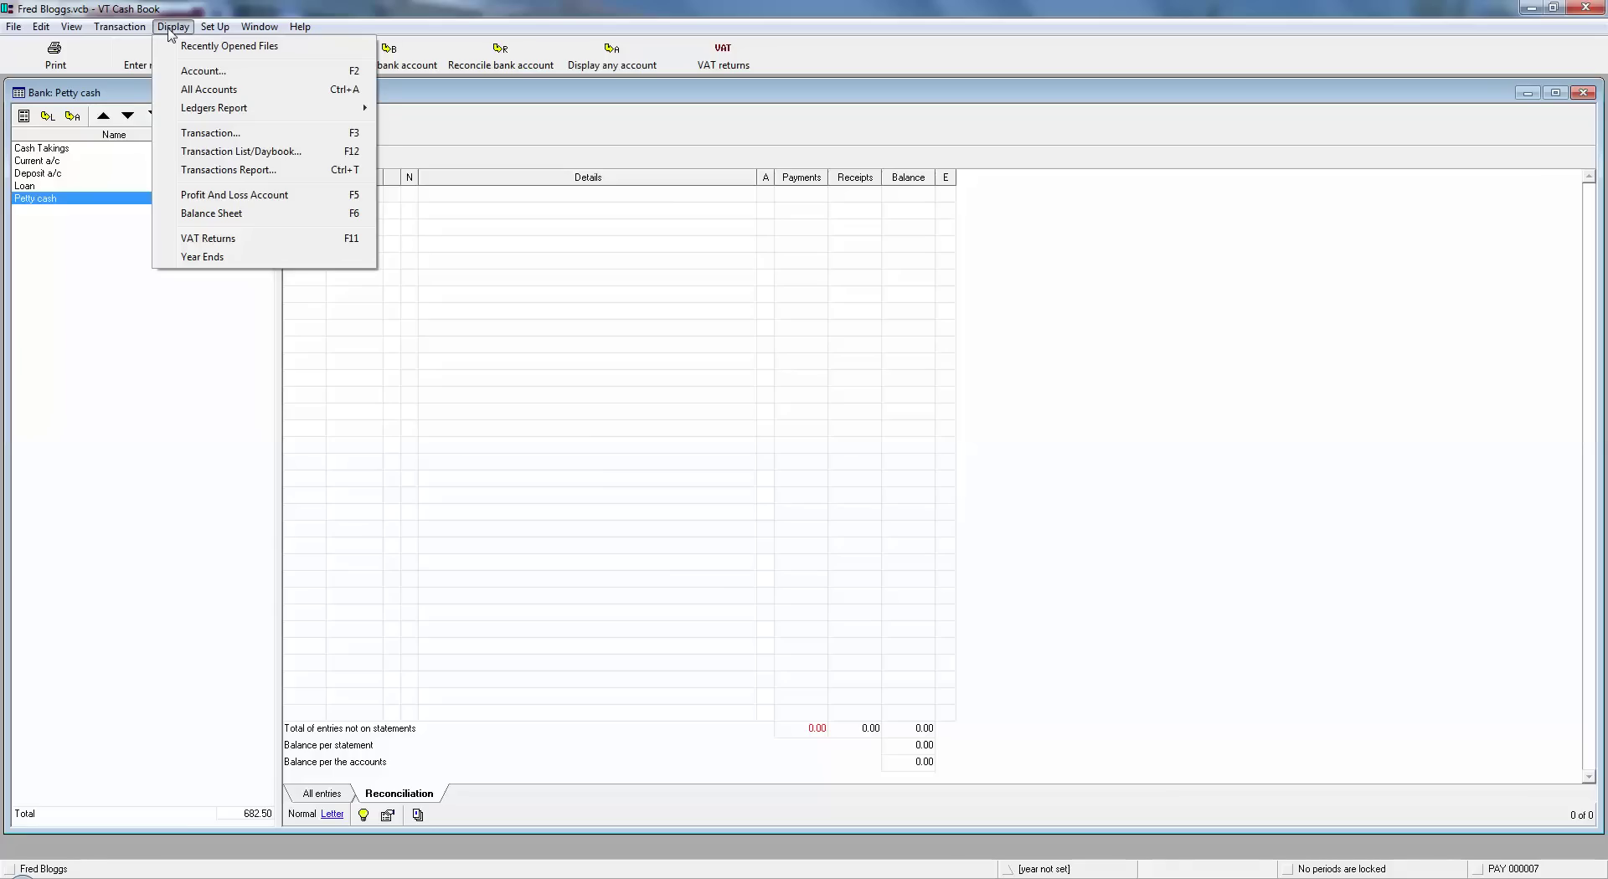
left_click(206, 196)
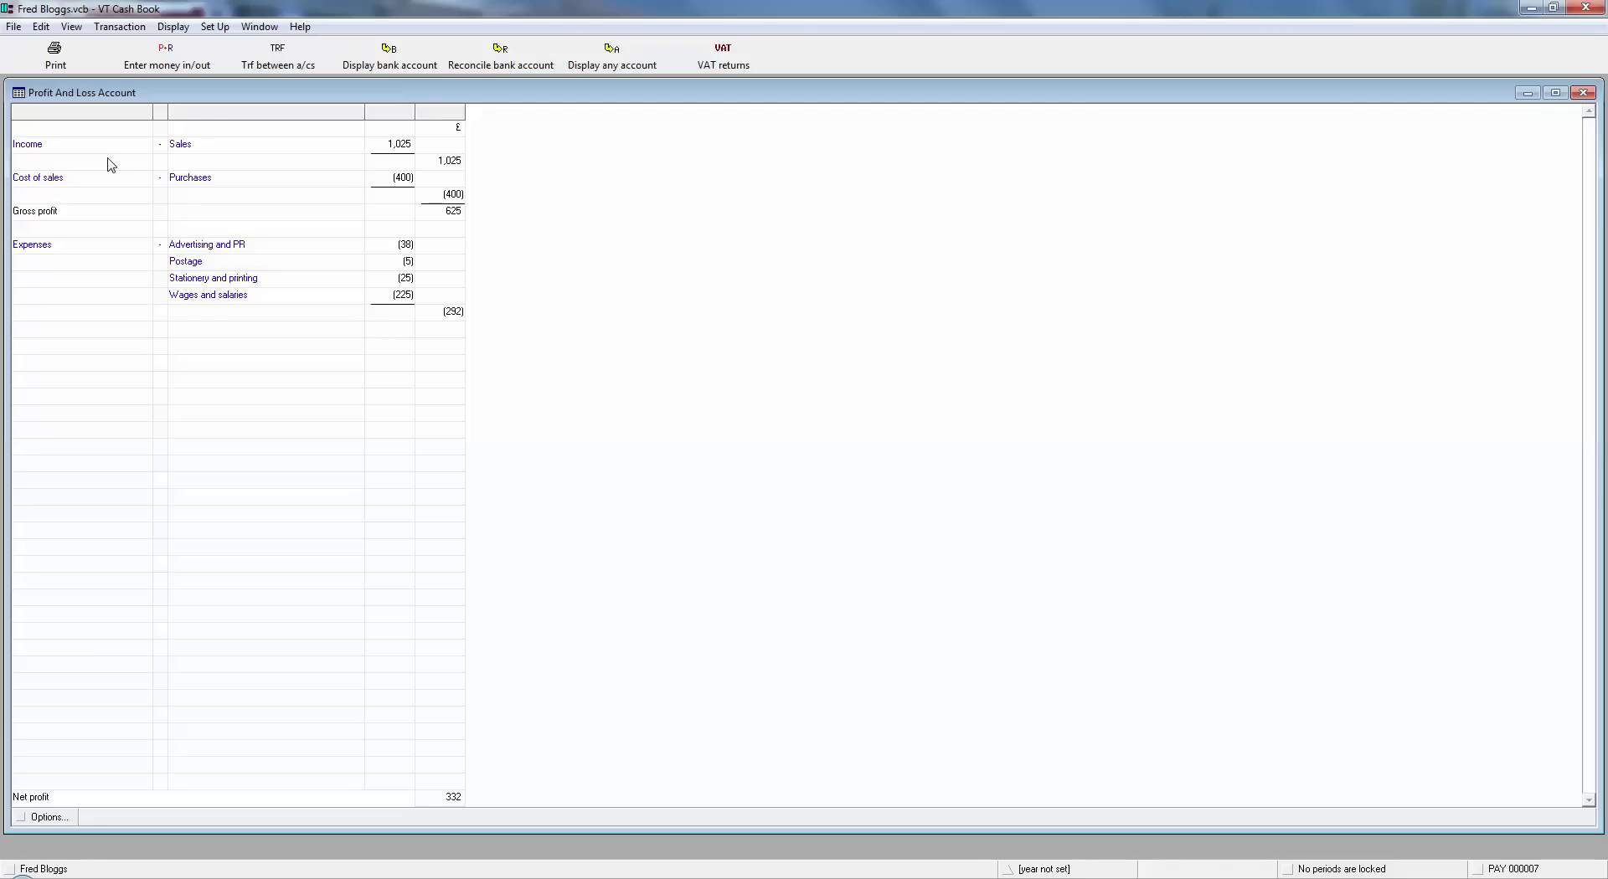
left_click(178, 153)
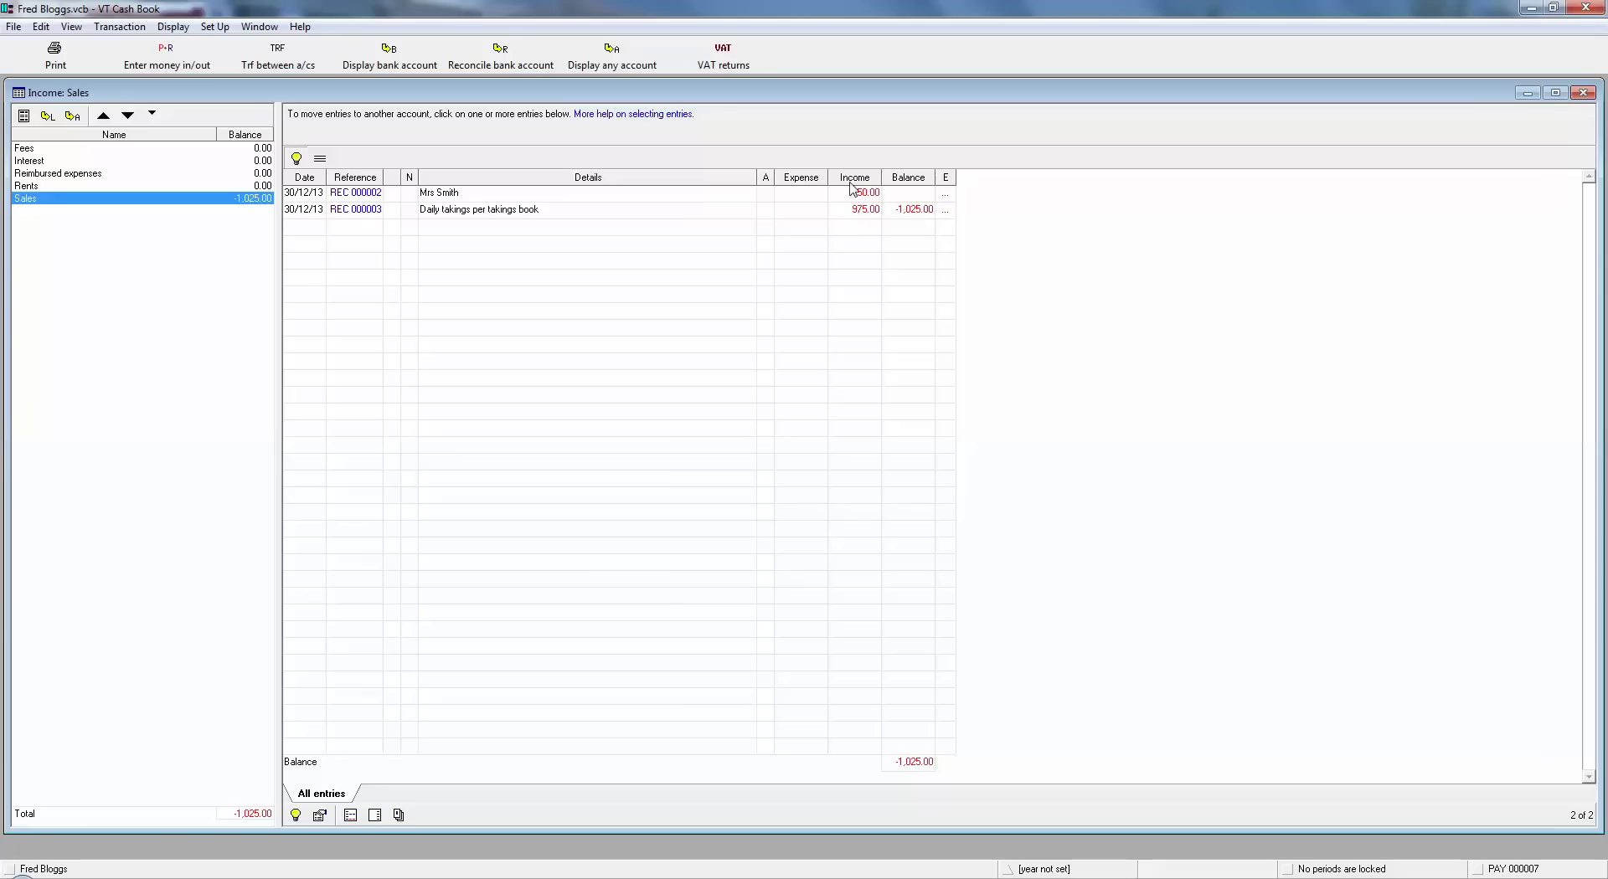
left_click(1553, 92)
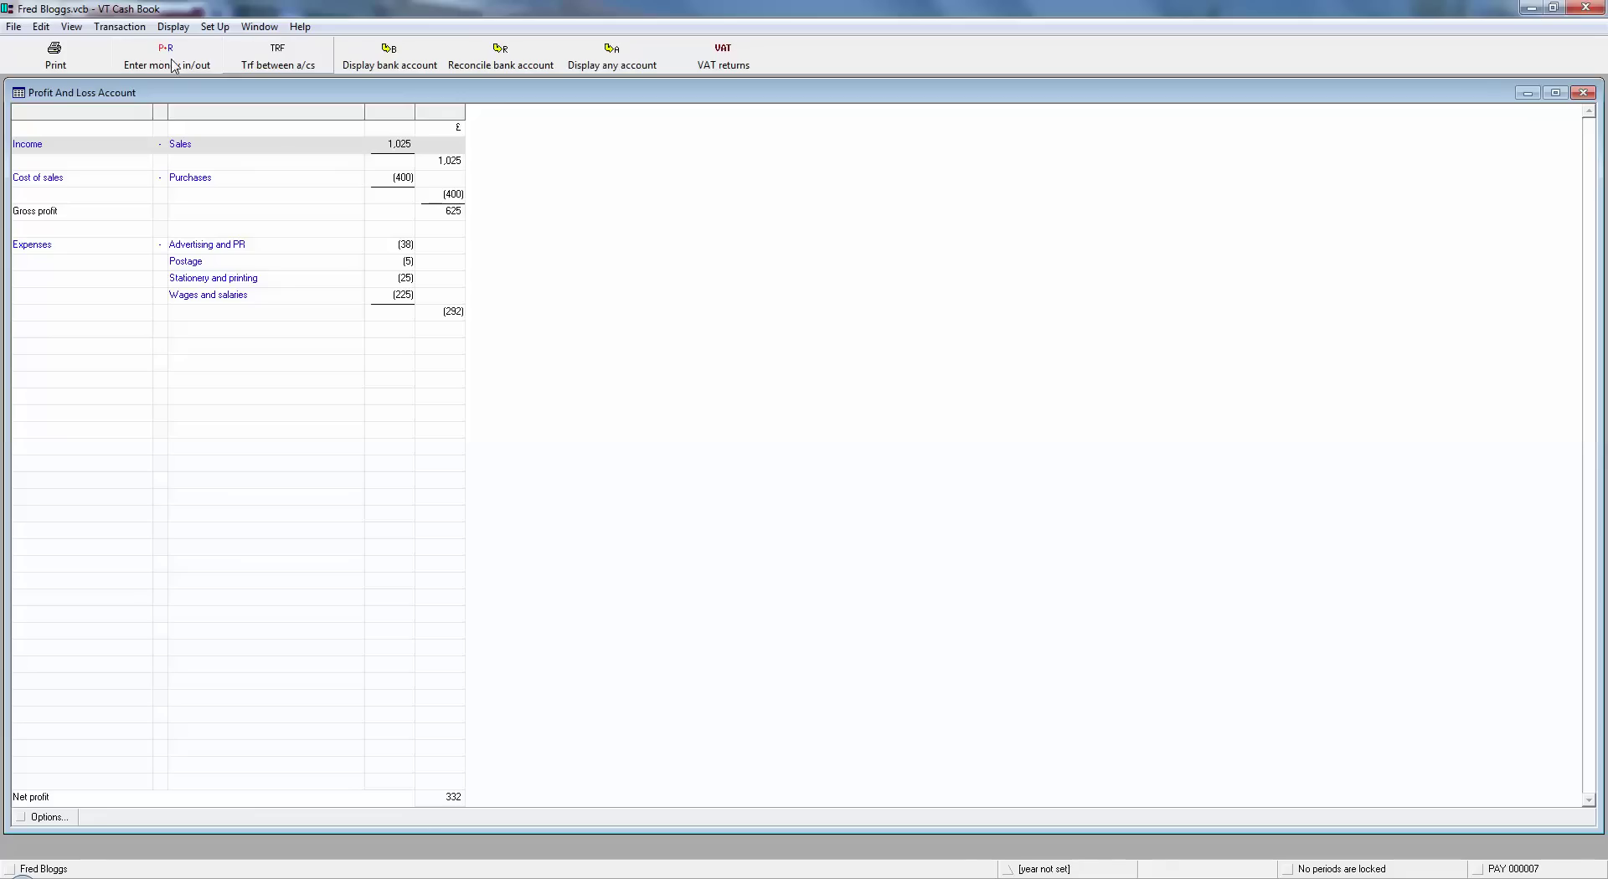
Start a new set of payments and receipts, and create a bank account named Private credit card for it.
left_click(173, 66)
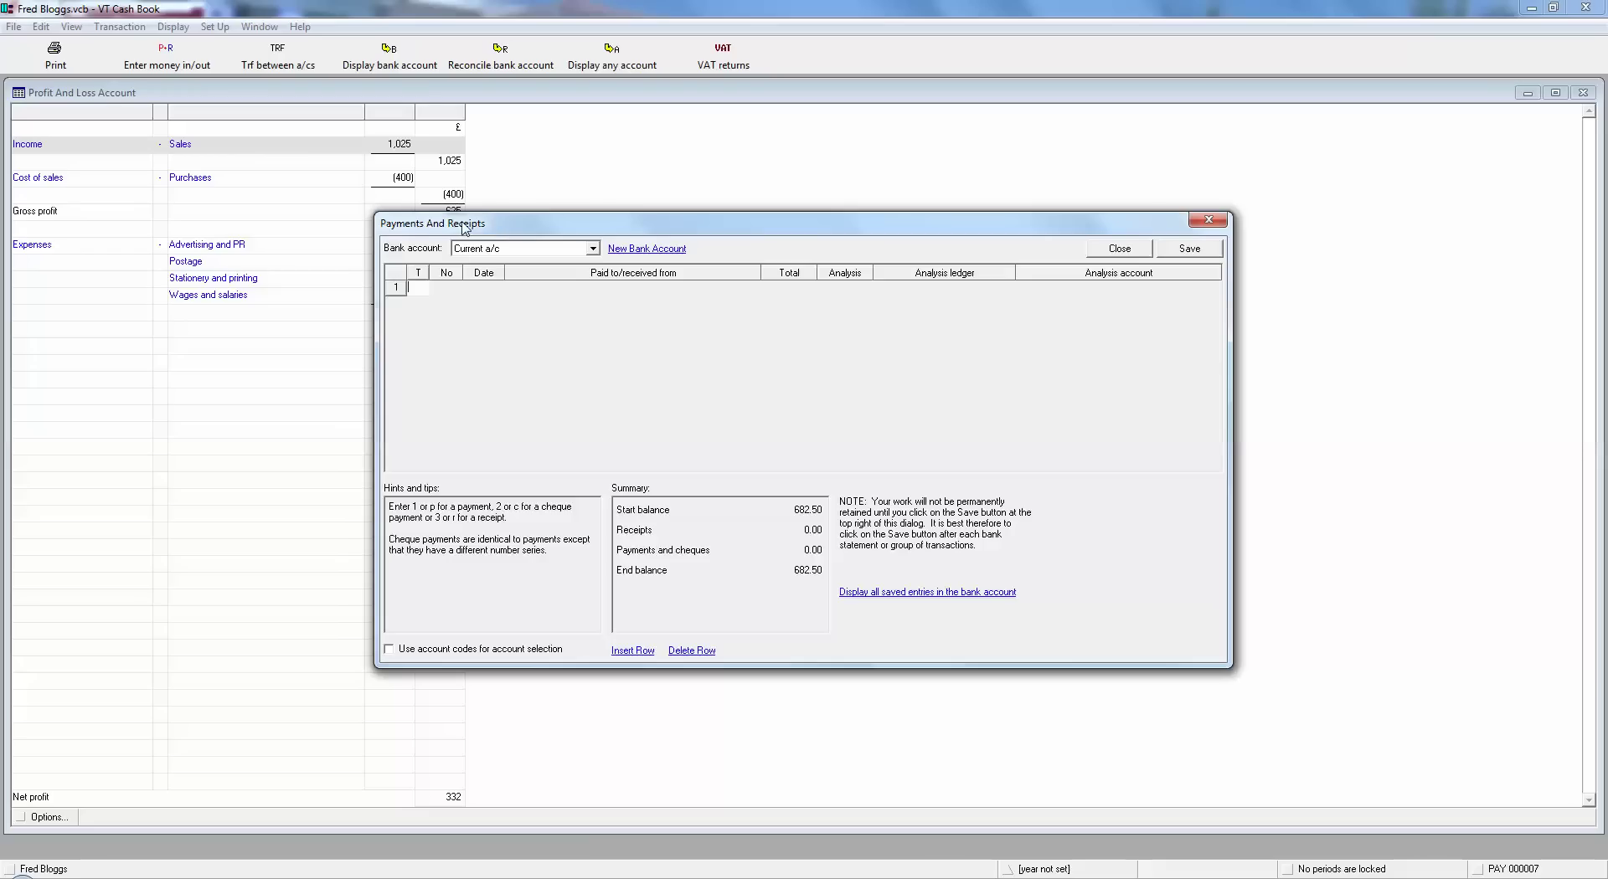
left_click(491, 248)
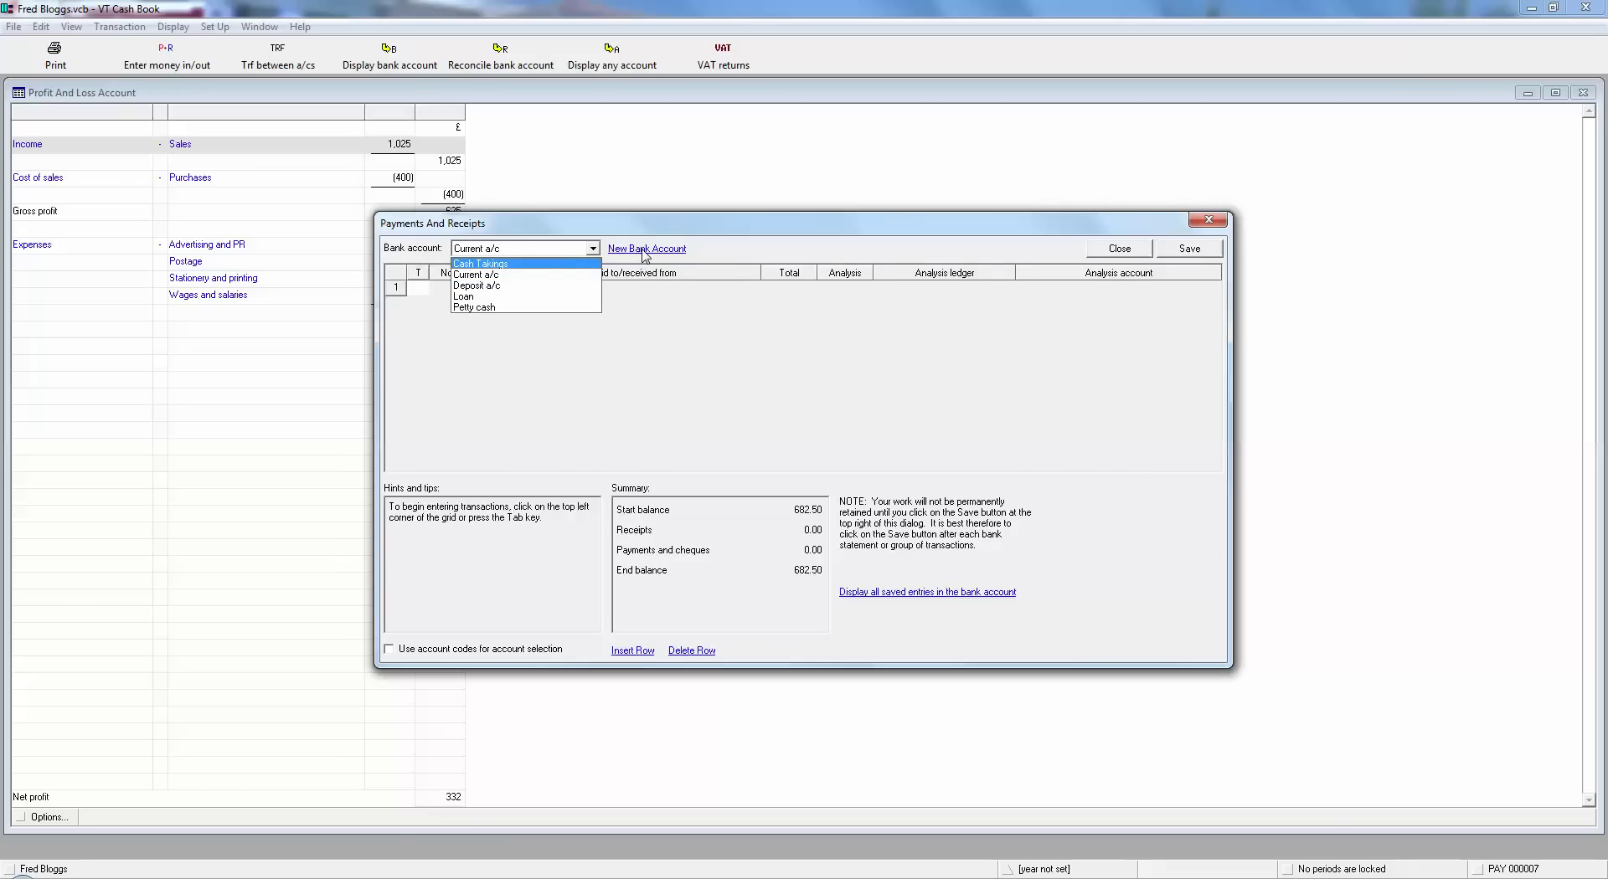
left_click(643, 251)
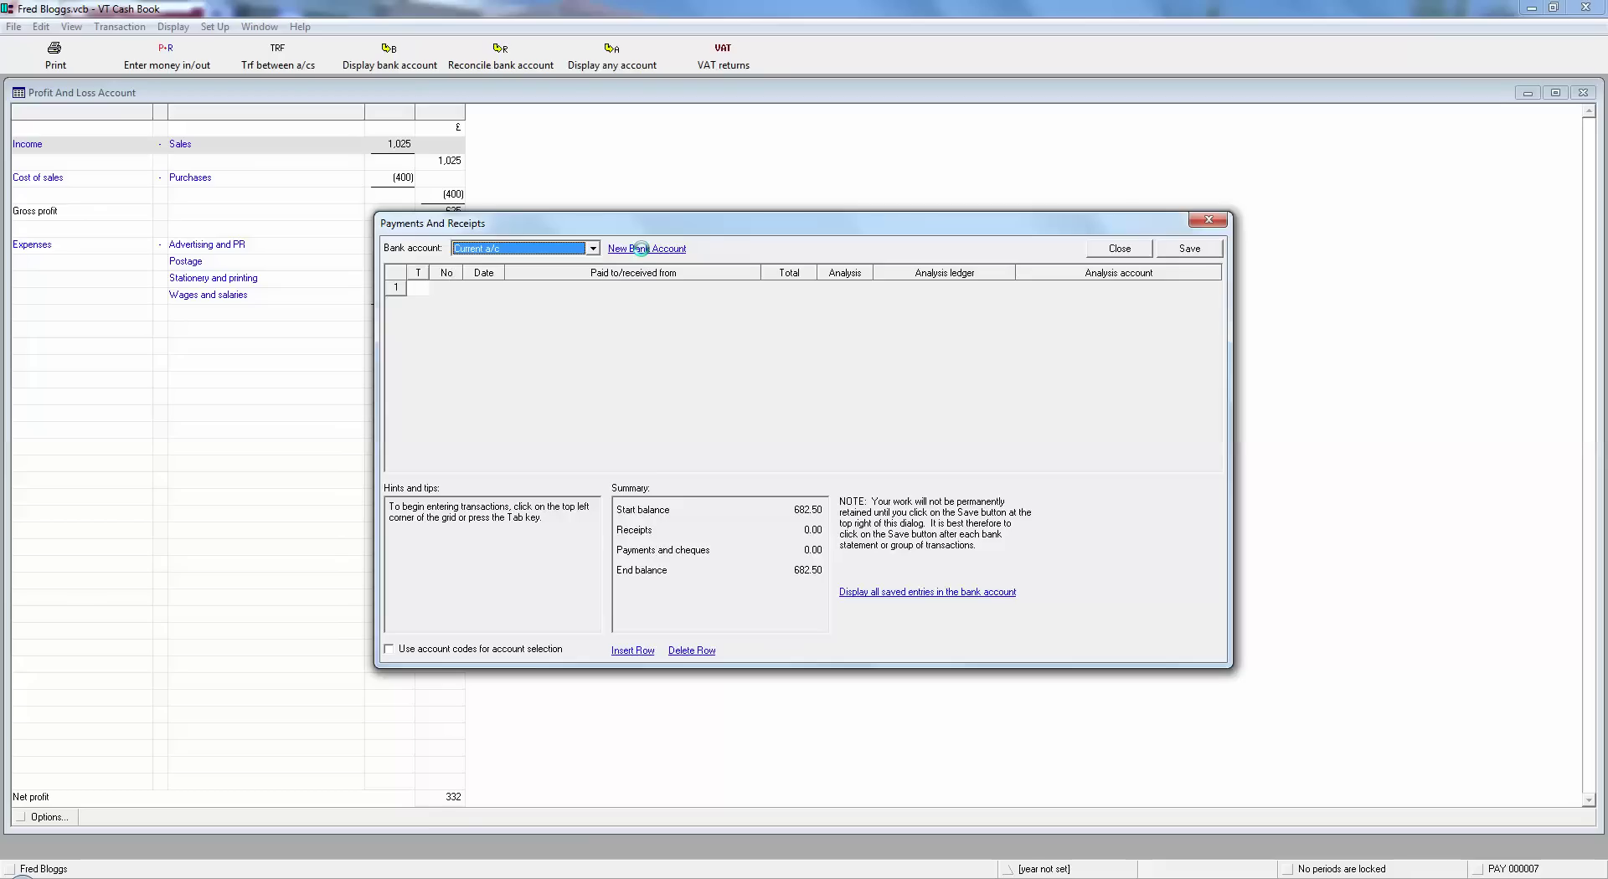
left_click(644, 252)
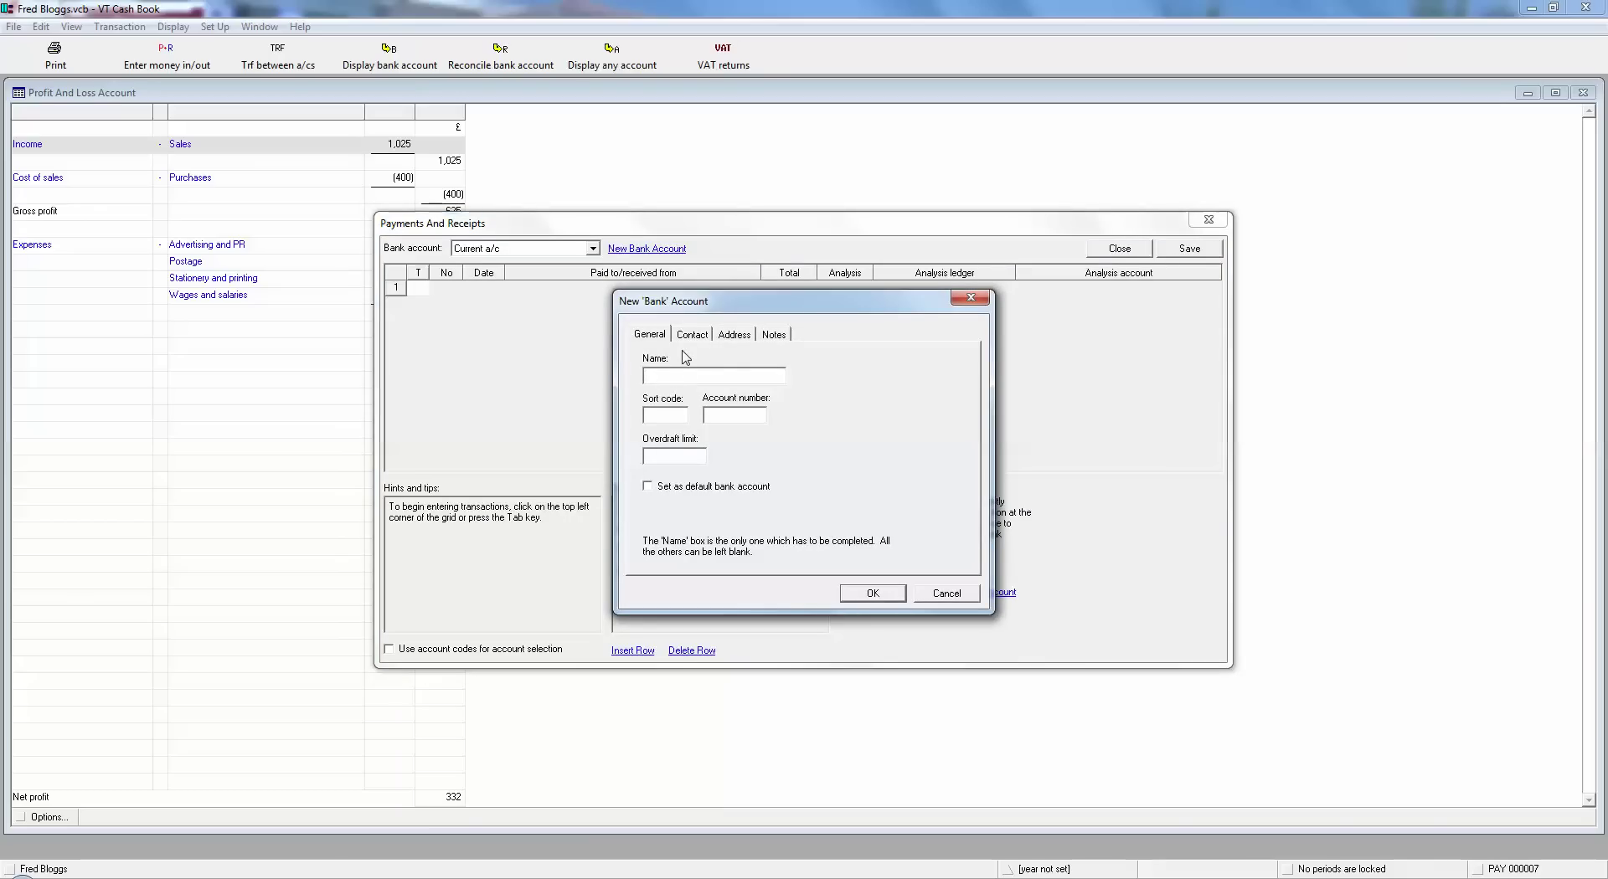
type("r")
type("r")
type("ivate credit card")
left_click(866, 598)
Select Private credit card as the bank account and go to the first transaction line.
left_click(536, 251)
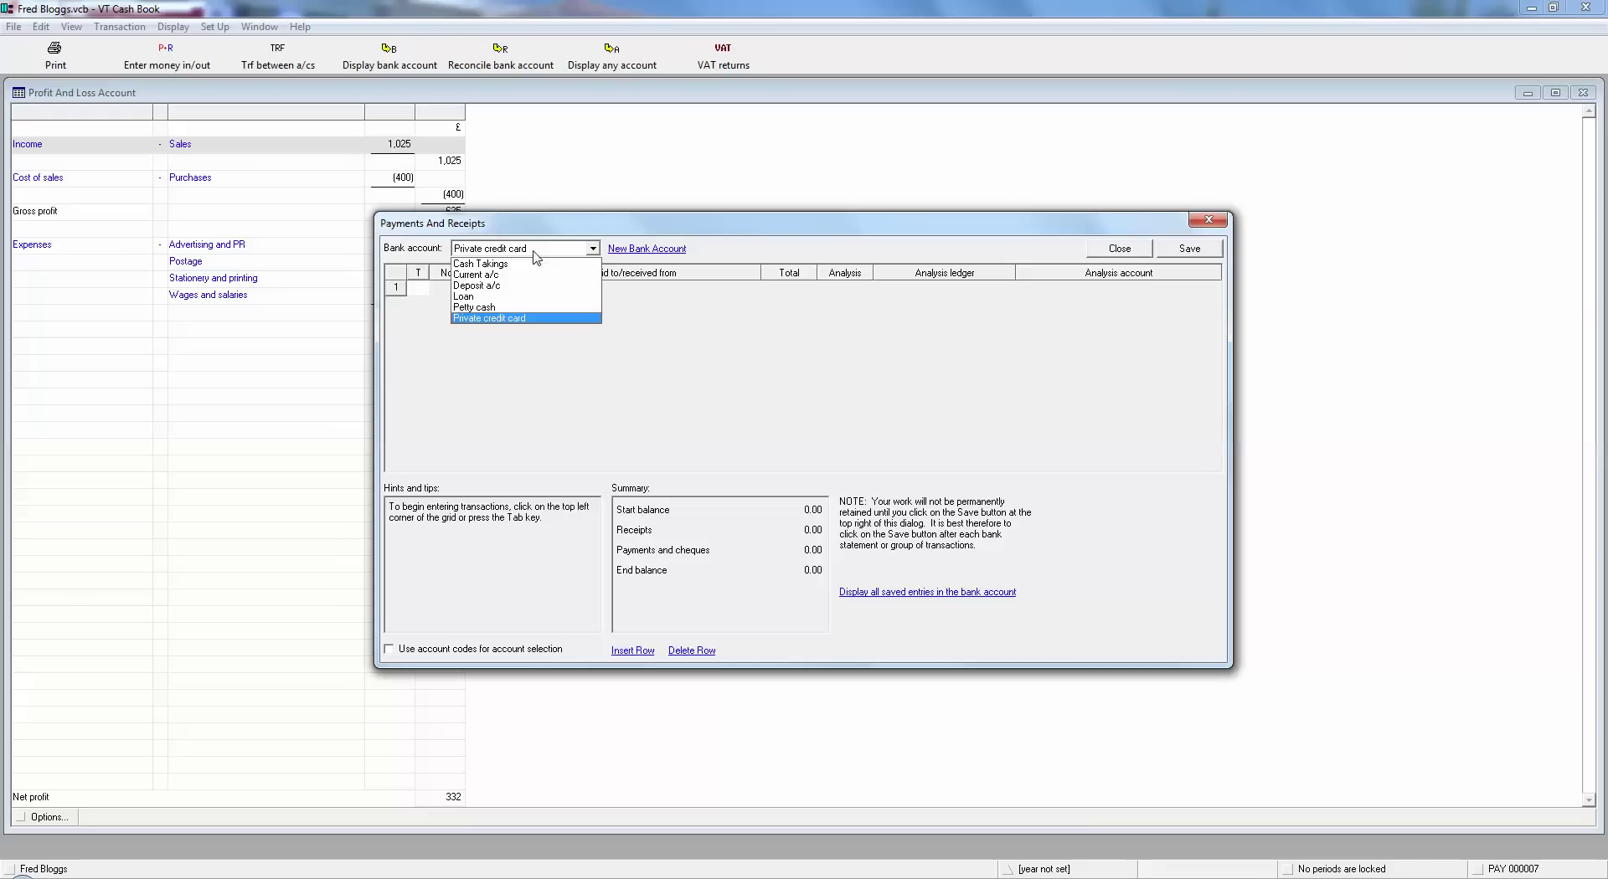
left_click(526, 319)
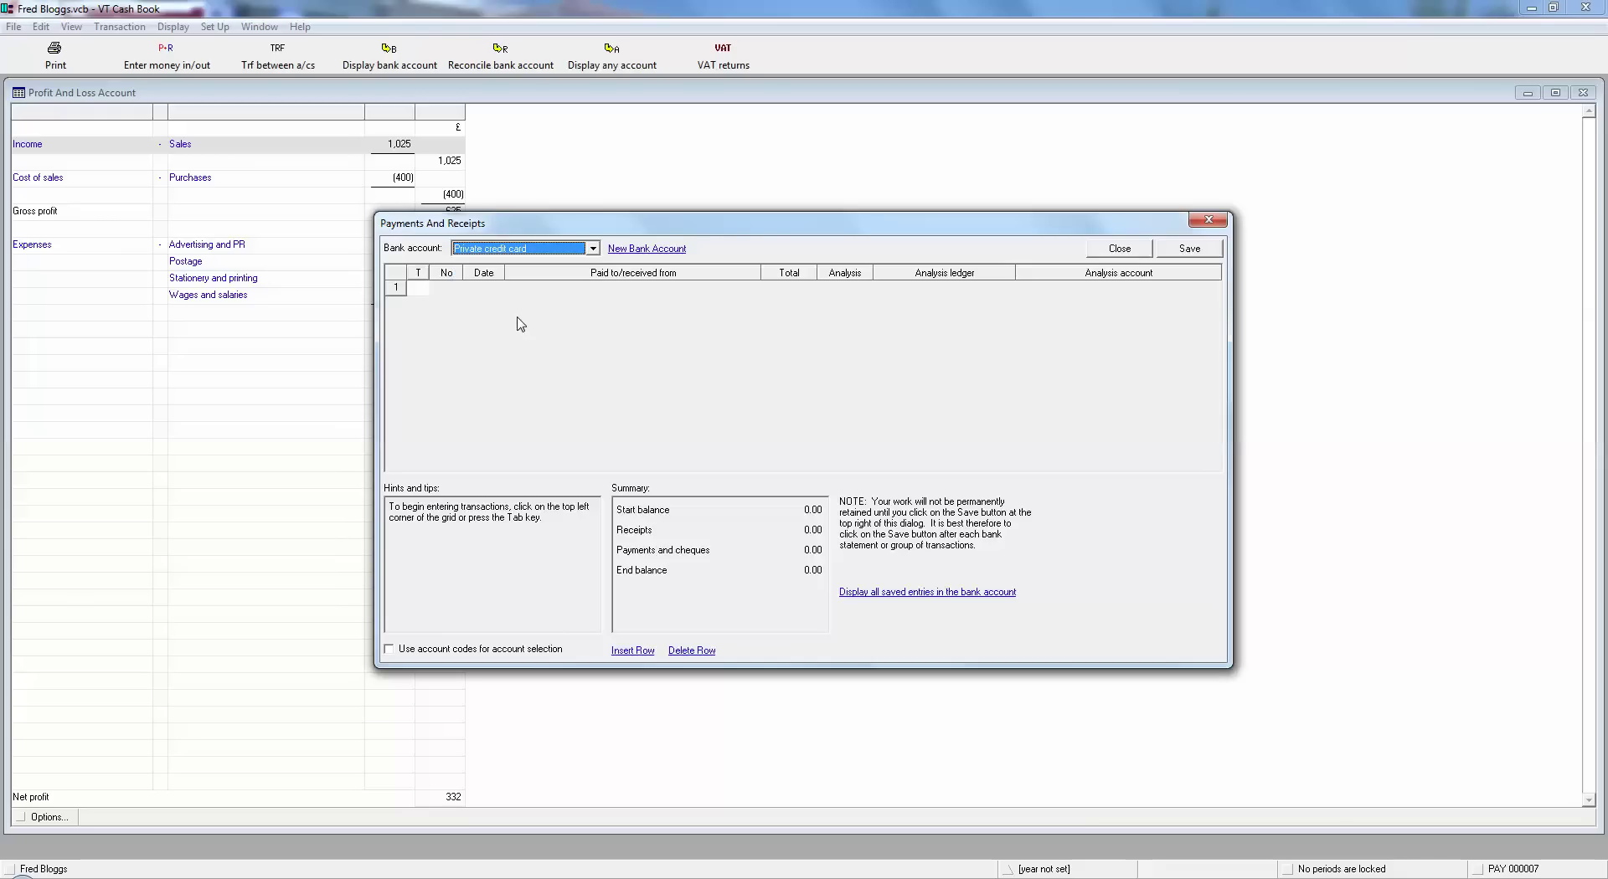
key("Tab")
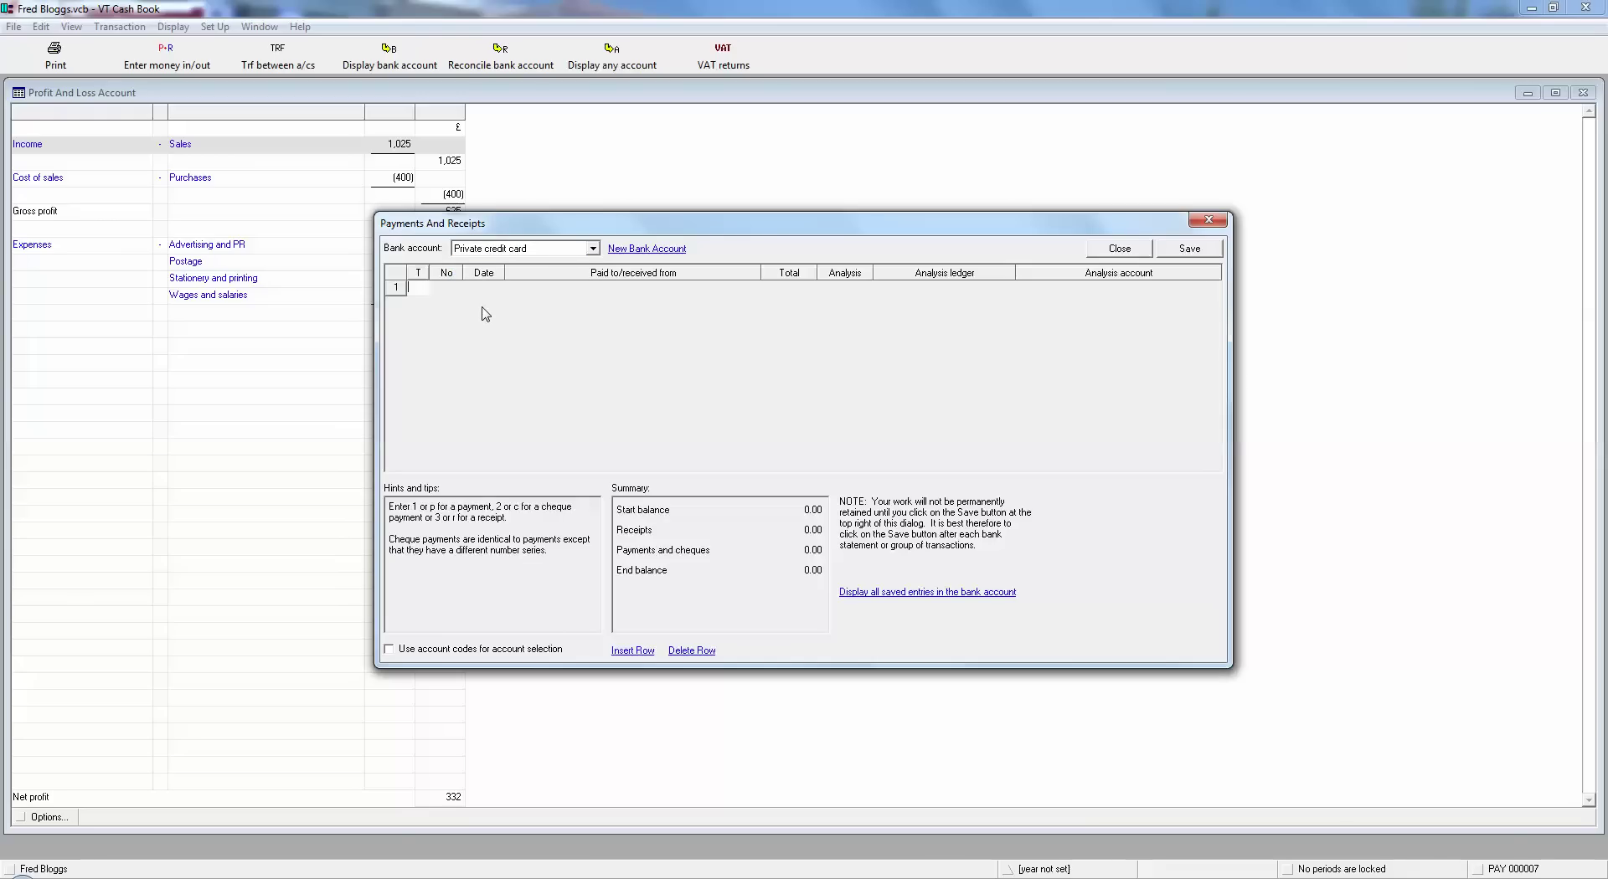
Enter a payment dated 30/12/13 to Zed Distribution with a total of 250.00 from the private credit card.
type("p")
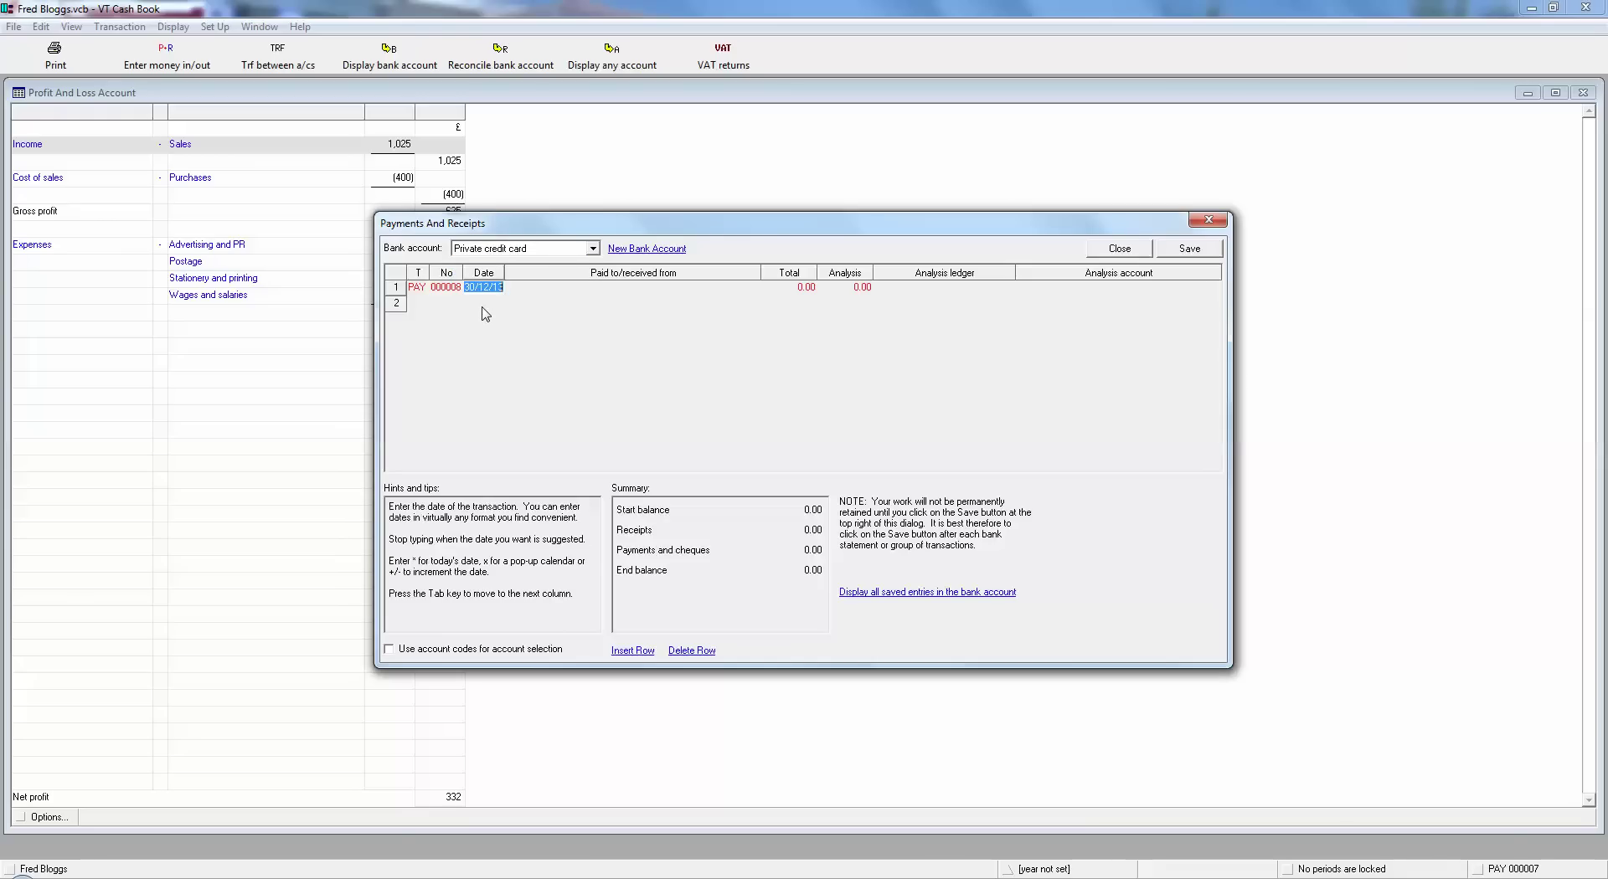
key("Tab")
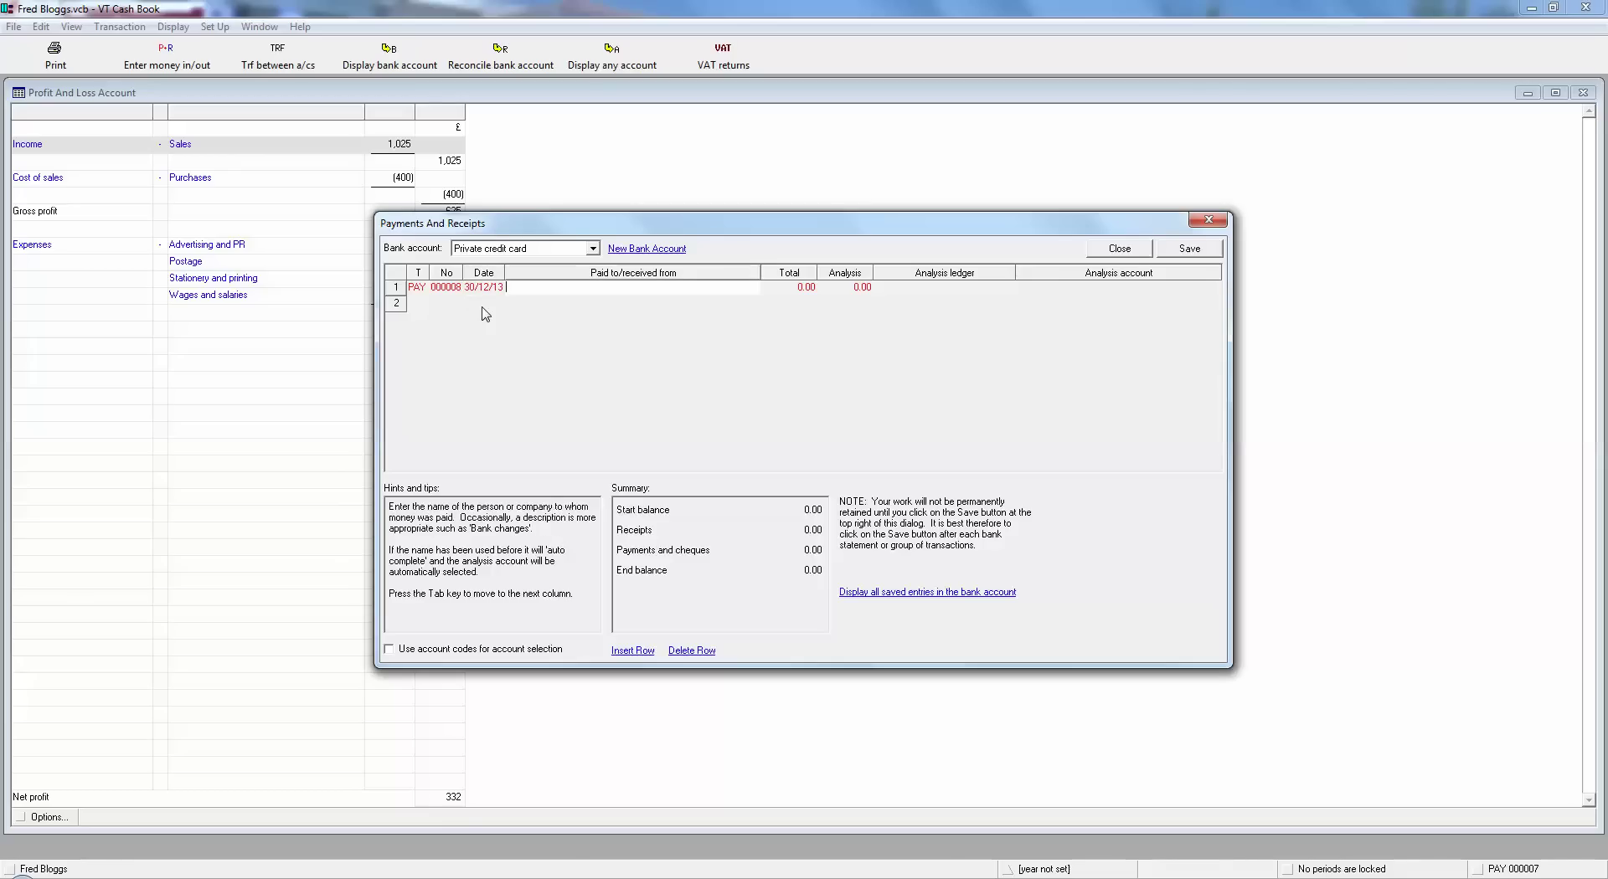
type("Zed Distribution")
key("Tab")
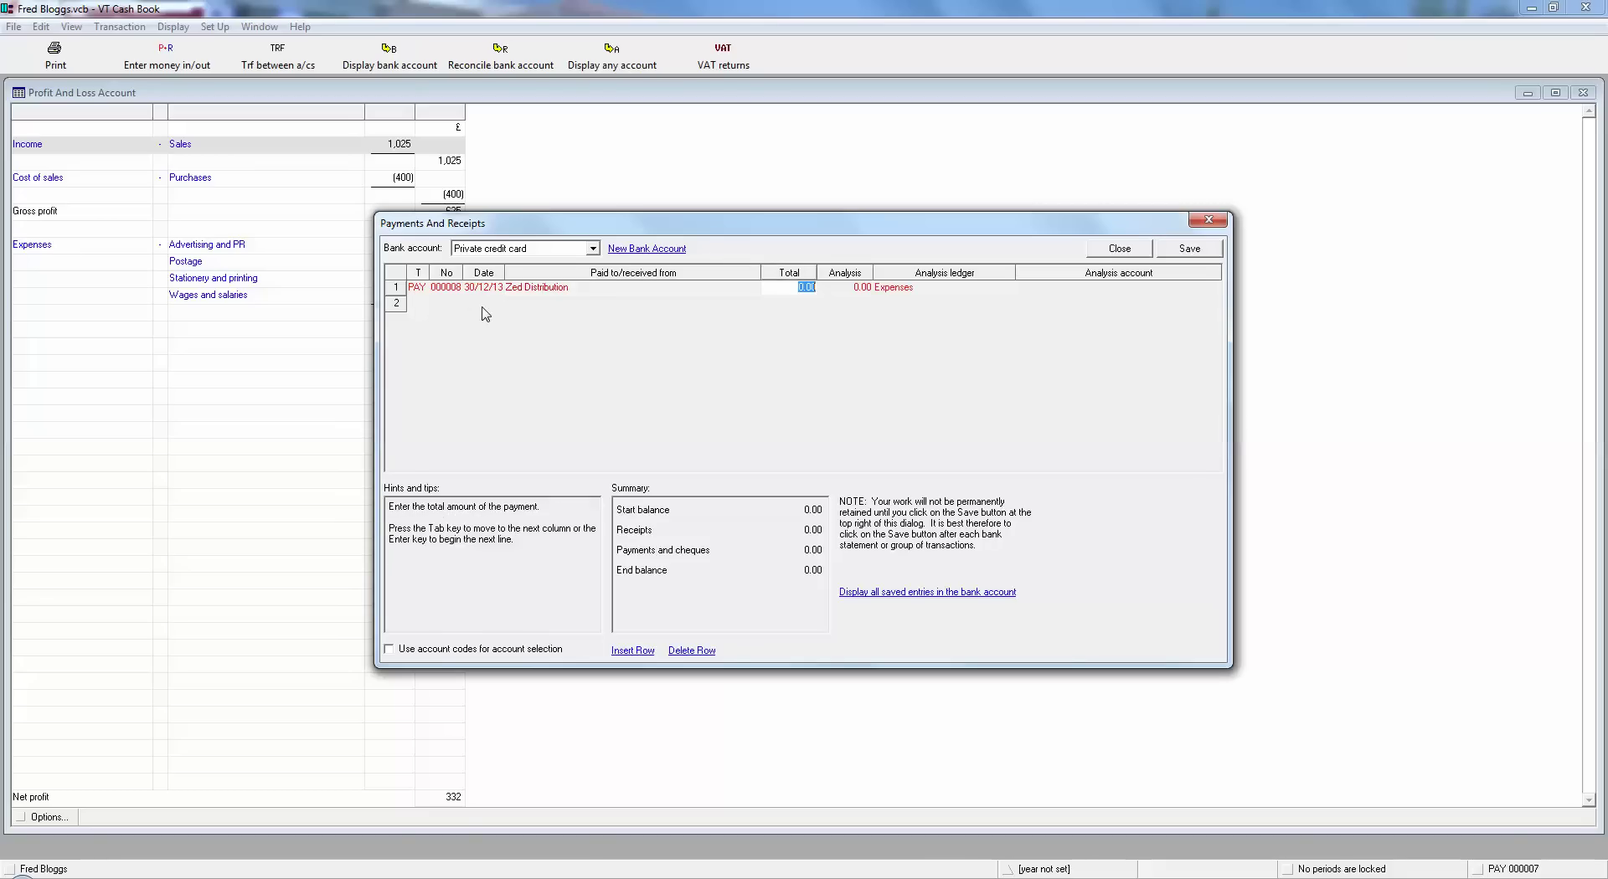
type("250")
key("Tab")
Analyse the Zed Distribution payment to Purchases in the Cost of sales ledger, save it and close the payments entry.
key("Tab")
type("c")
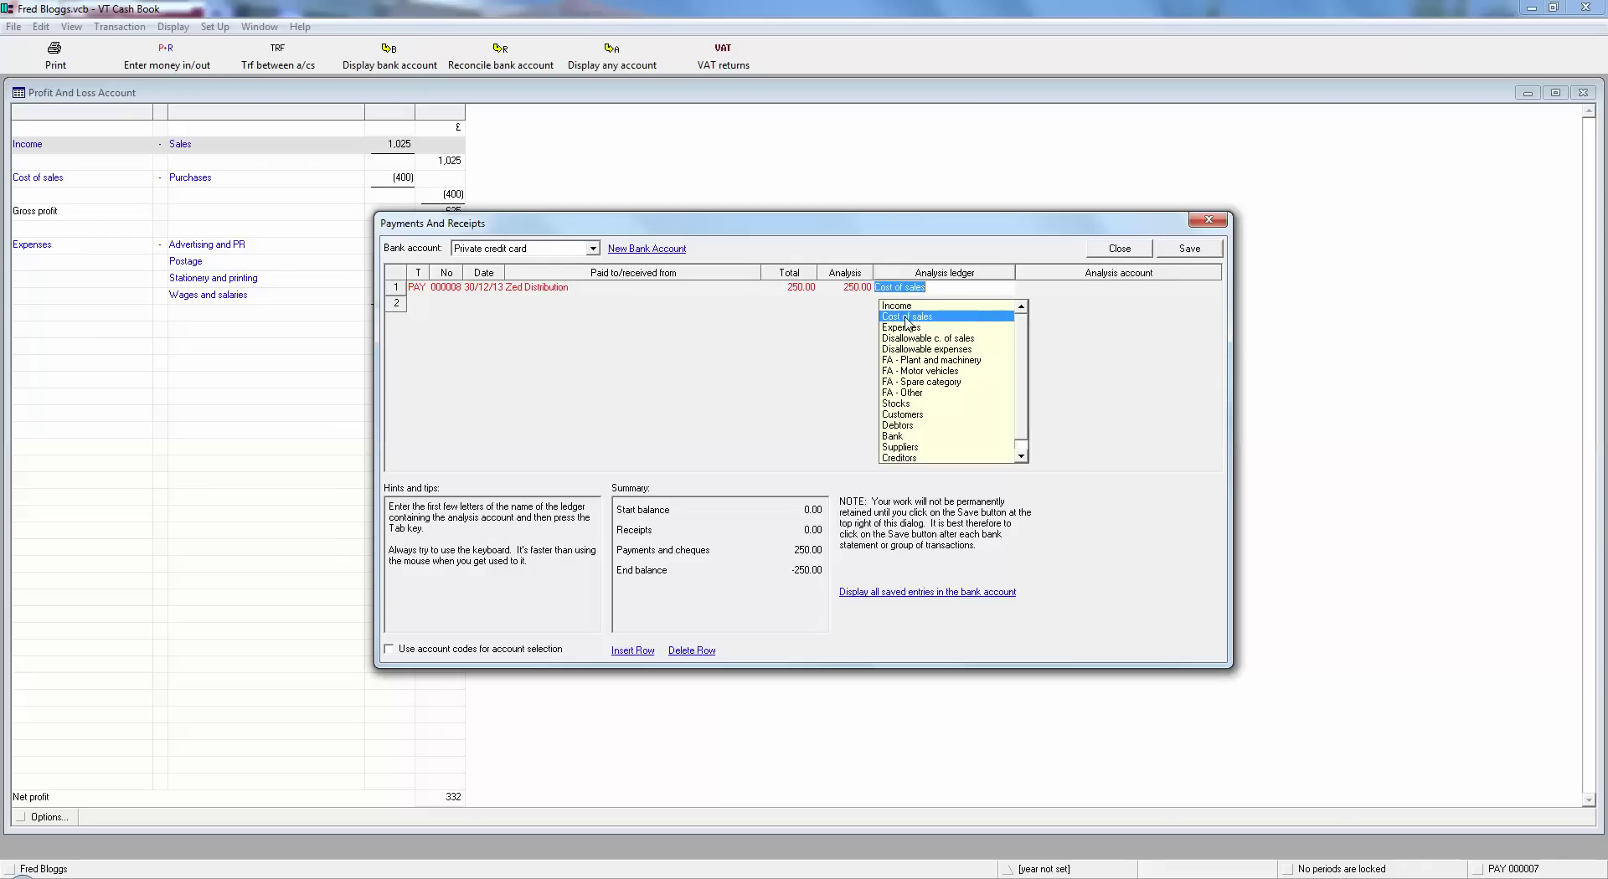
key("Tab")
left_click(1041, 350)
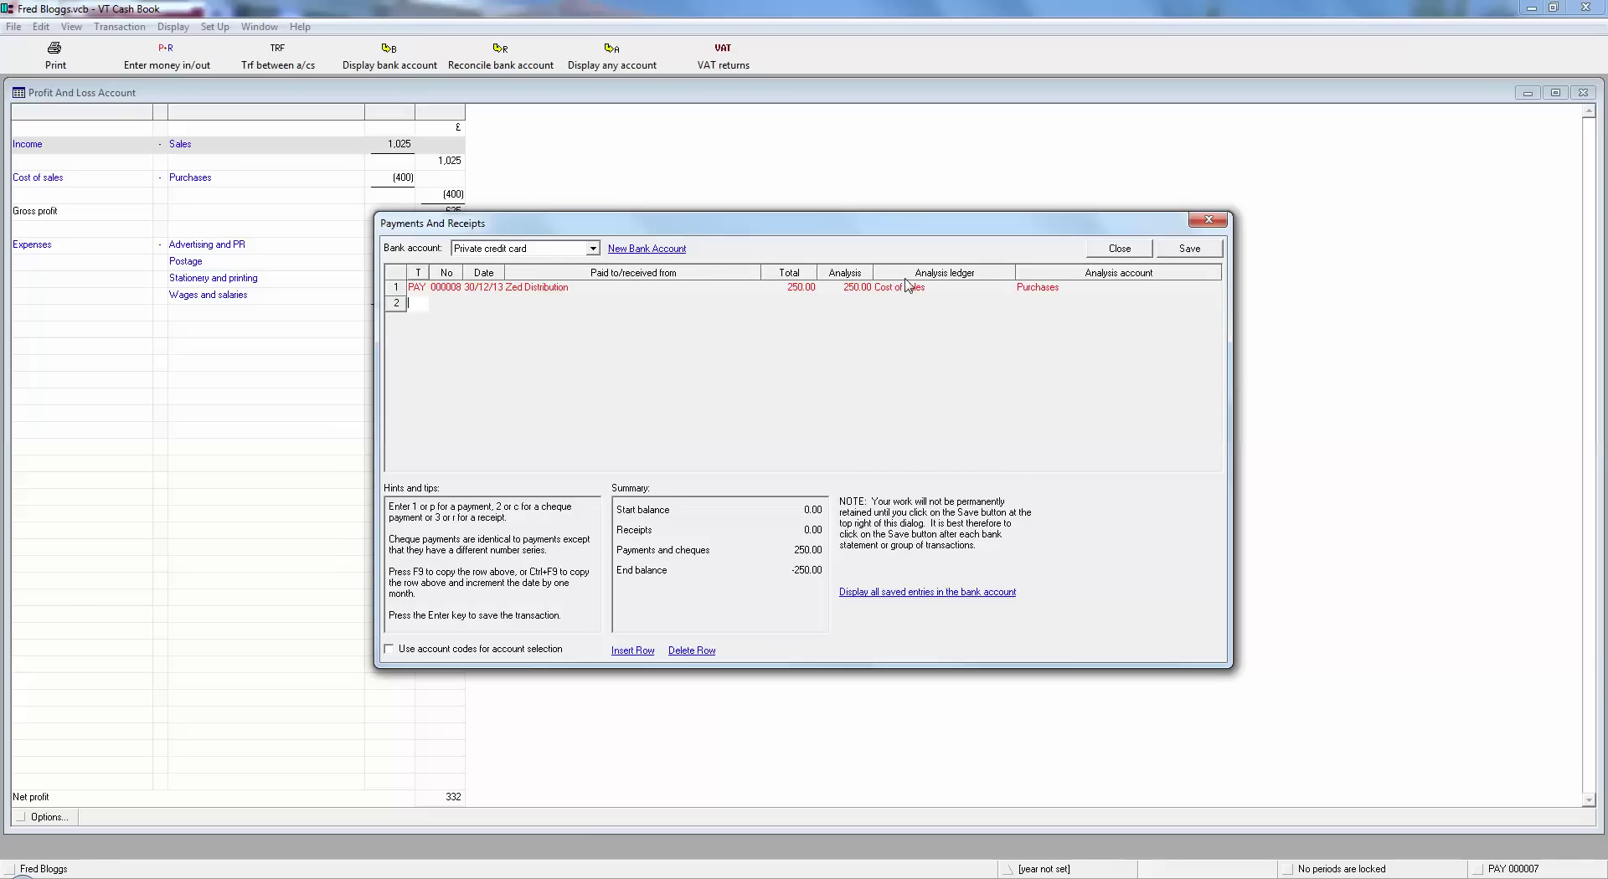
left_click(1183, 252)
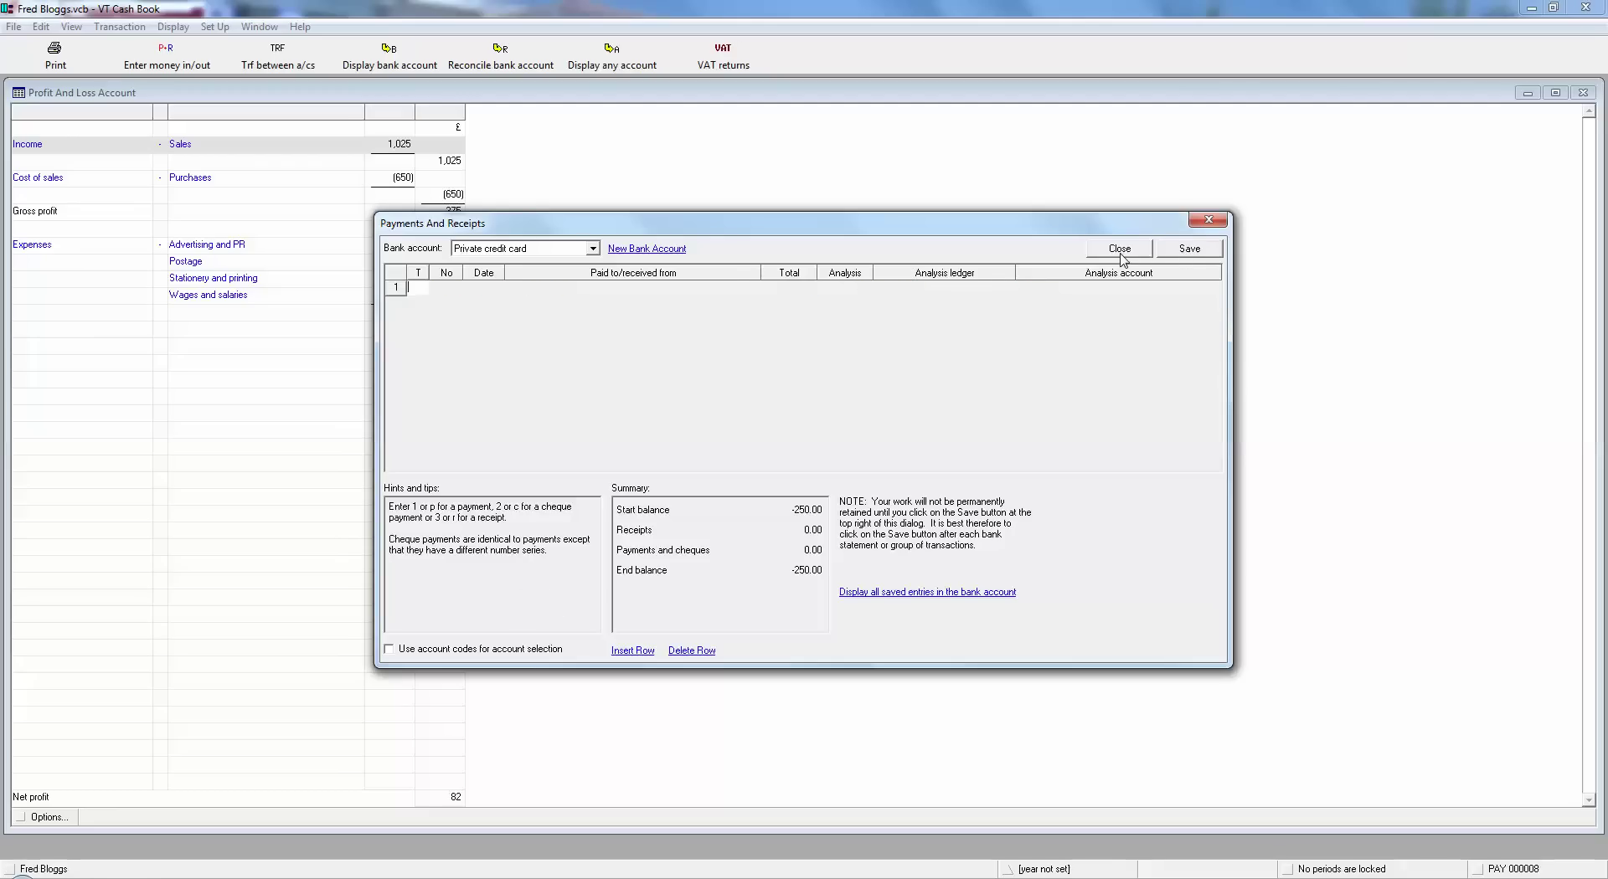
left_click(1122, 253)
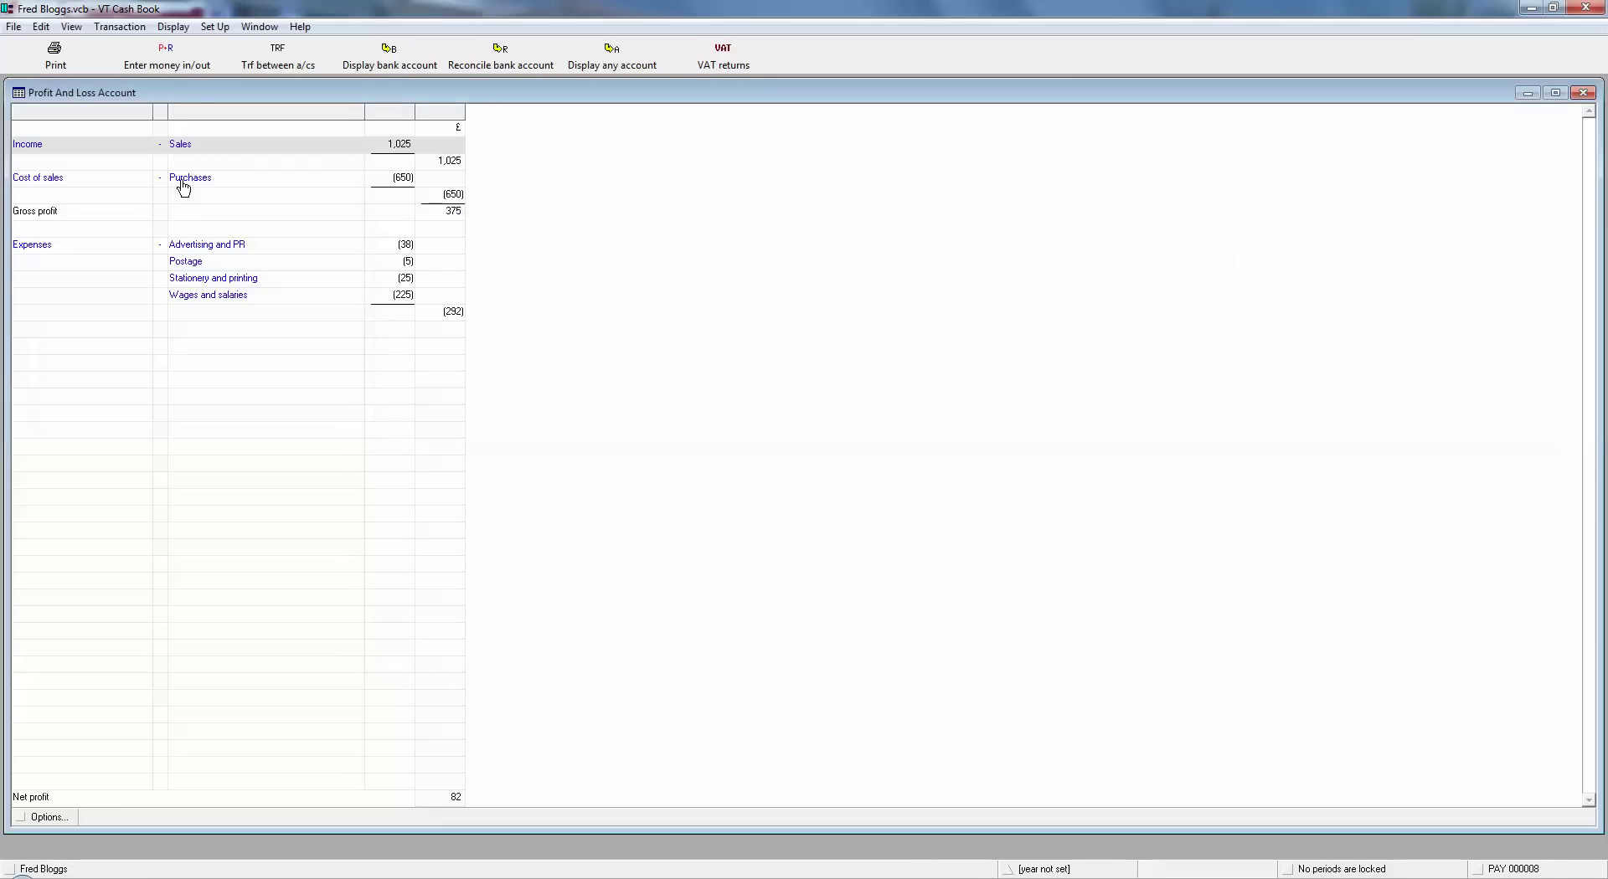
Display the Profit and Loss Account and check the Purchases entries, including which bank account paid Zed Distribution.
left_click(173, 26)
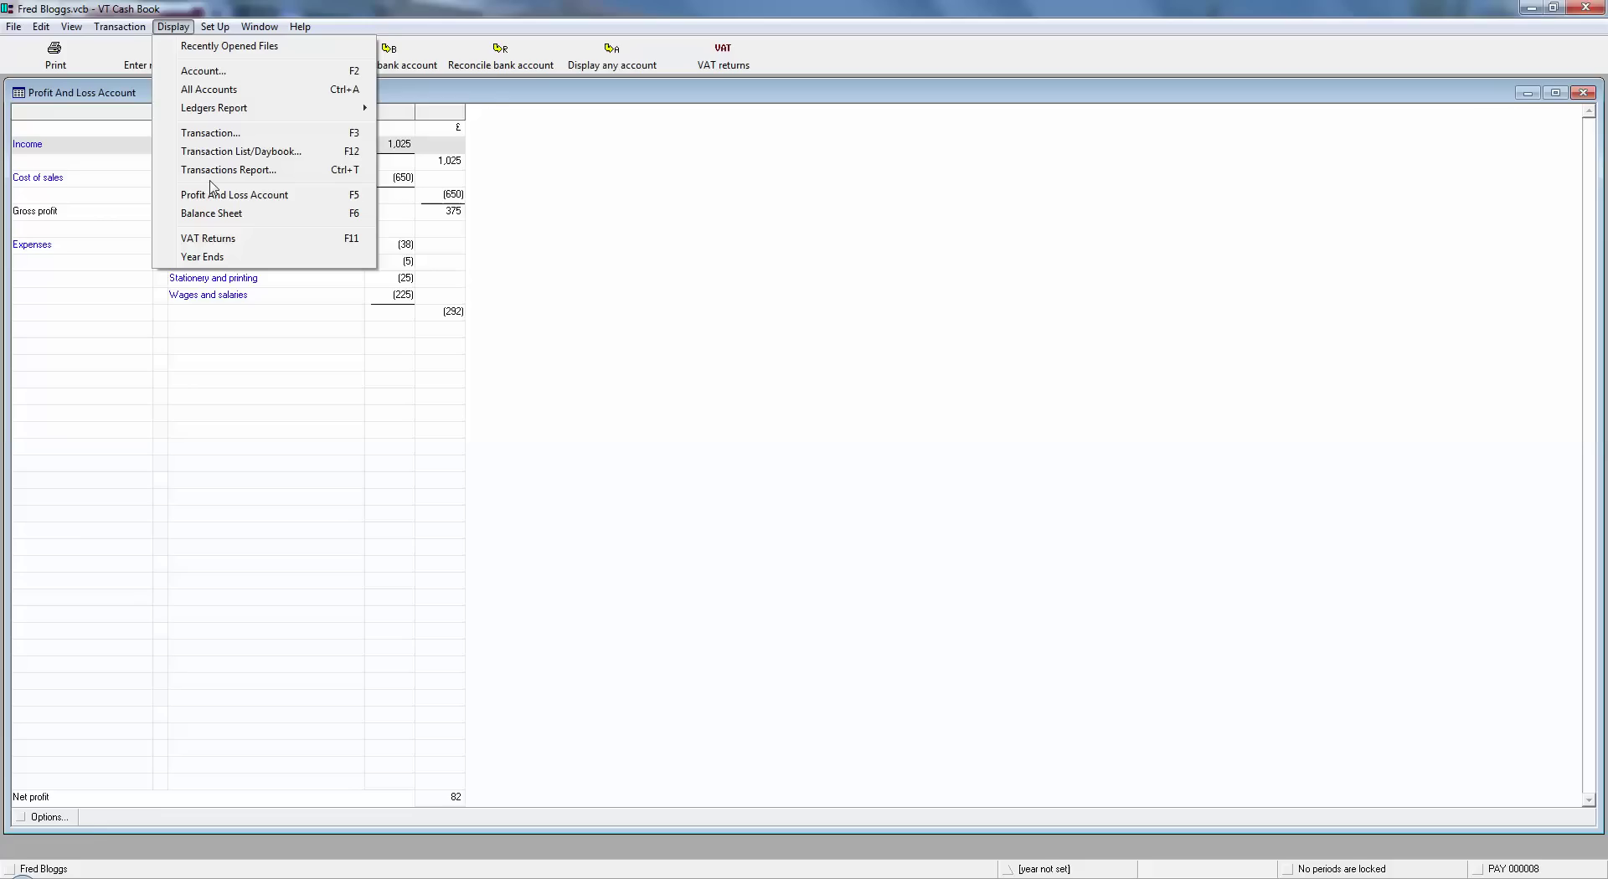
left_click(201, 194)
double_click(191, 178)
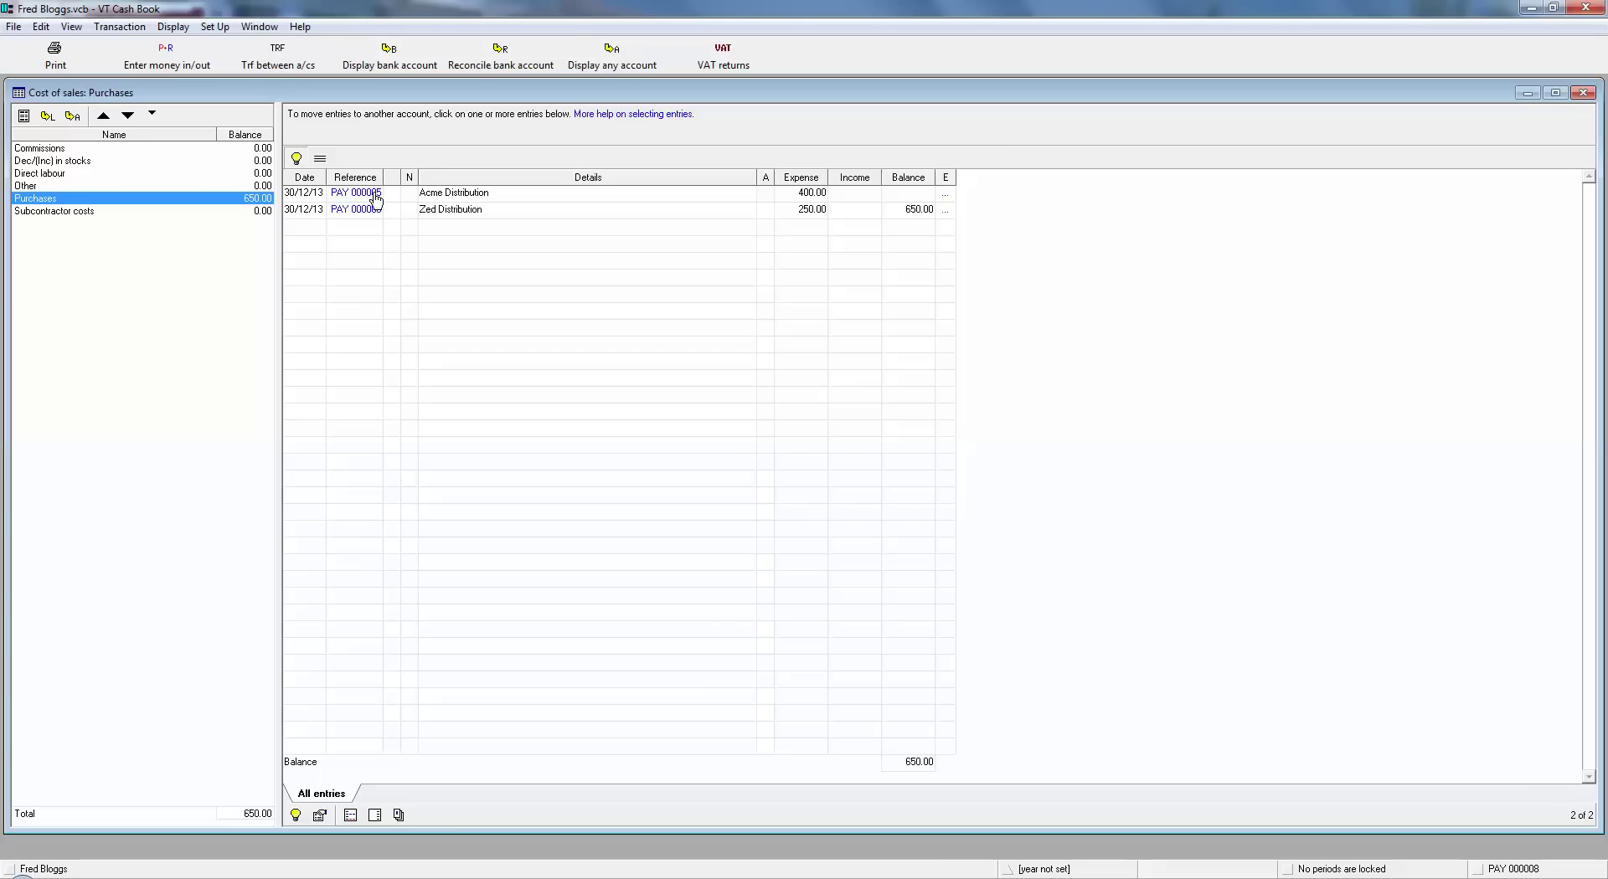
mouse_move(376, 198)
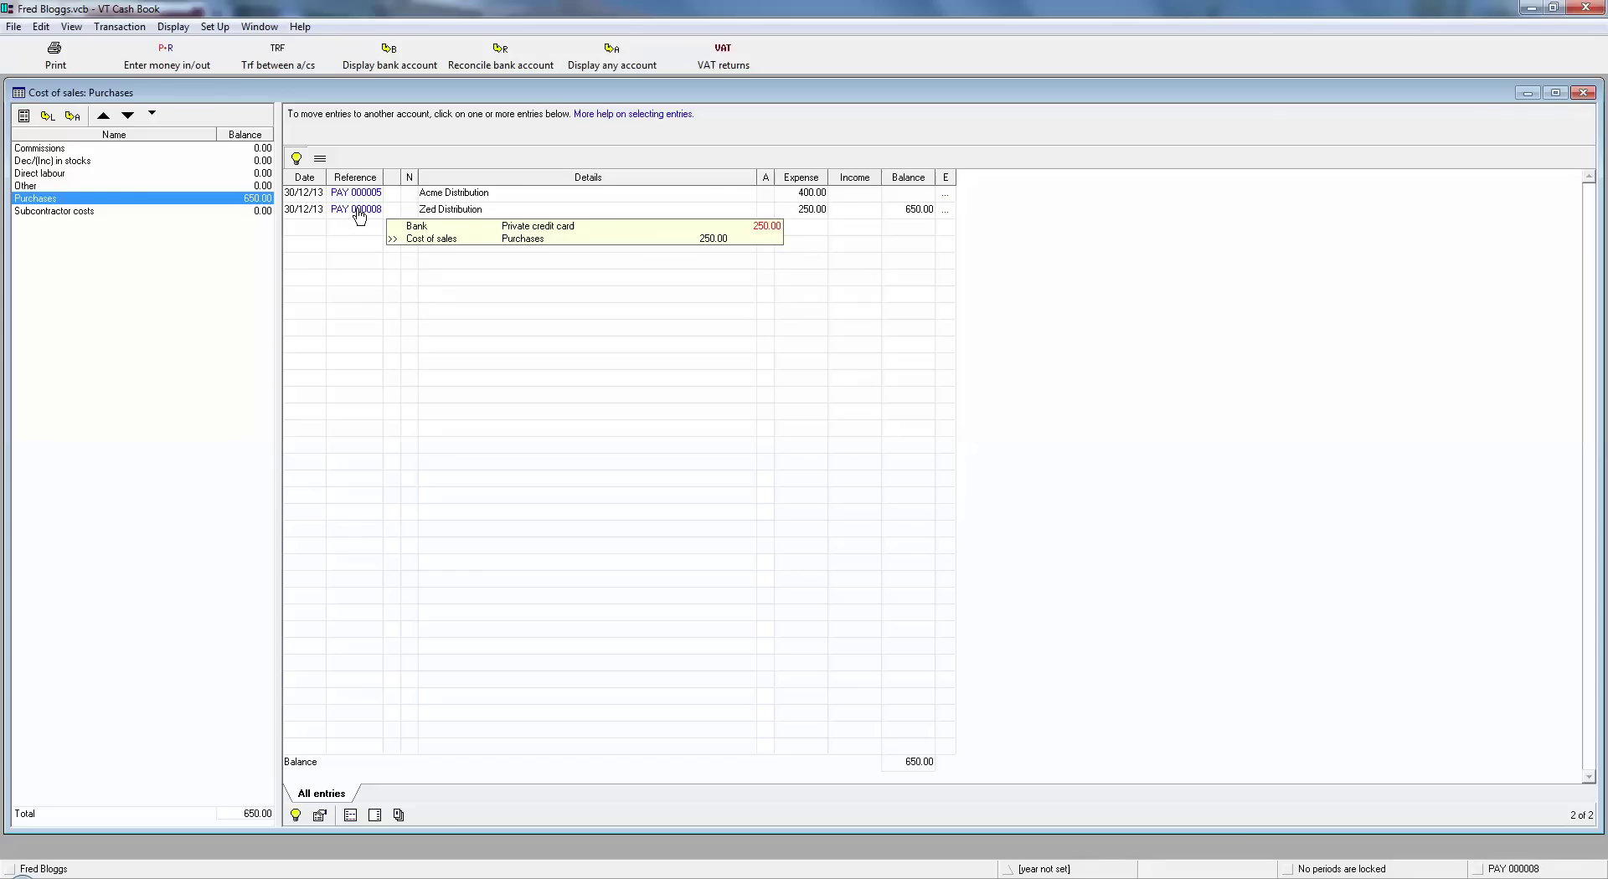
left_click(1594, 91)
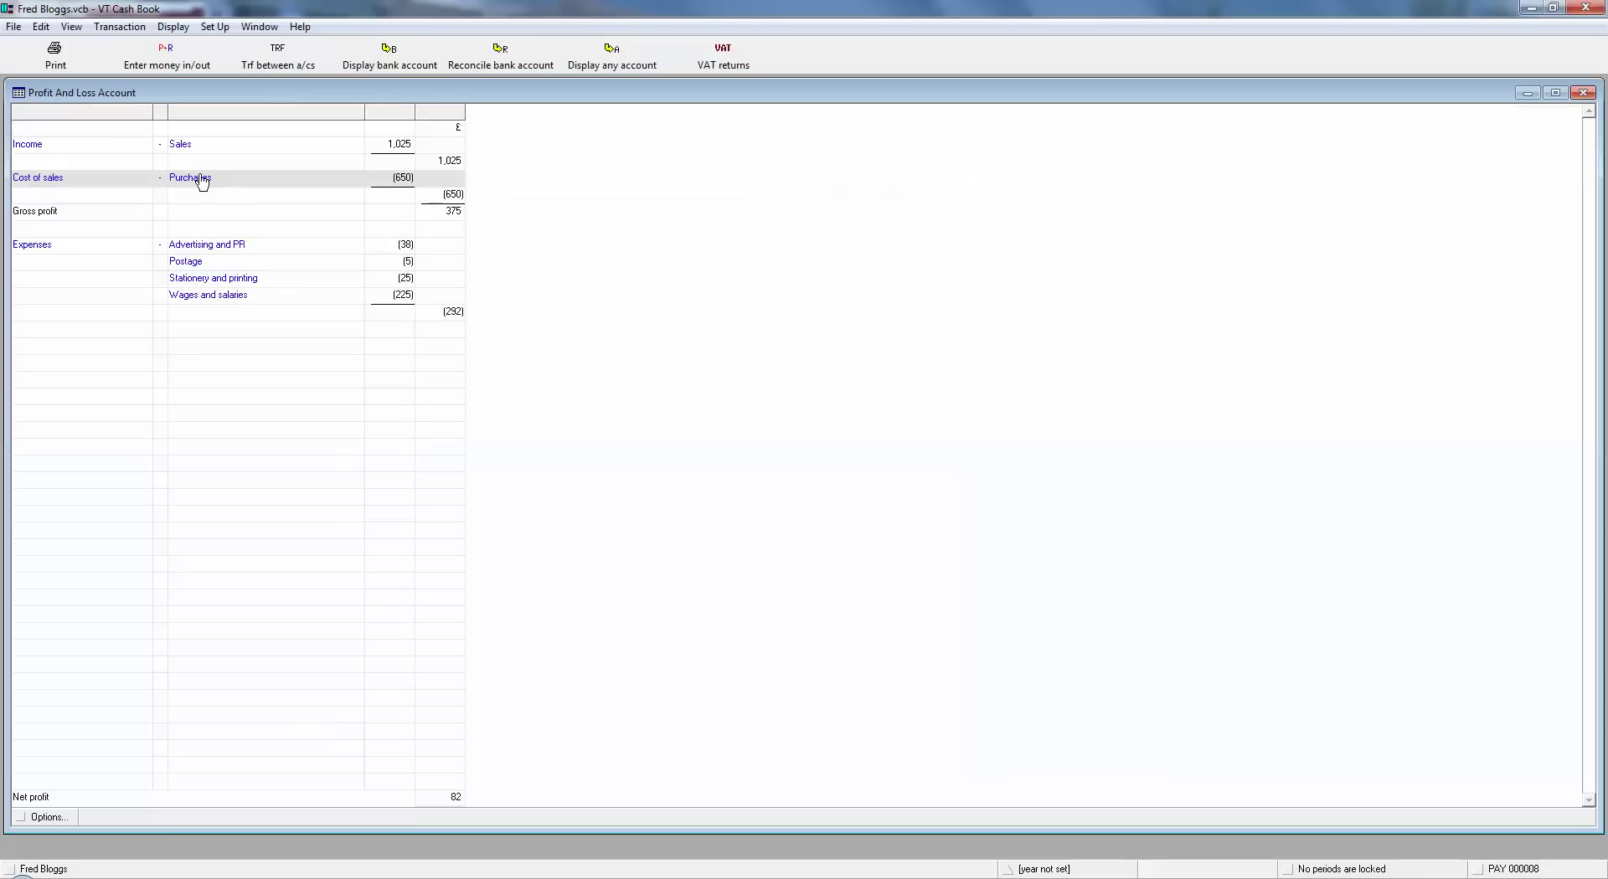
Check the bank account behind the Advertising and PR entry, and review the individual Purchases entries again.
left_click(187, 249)
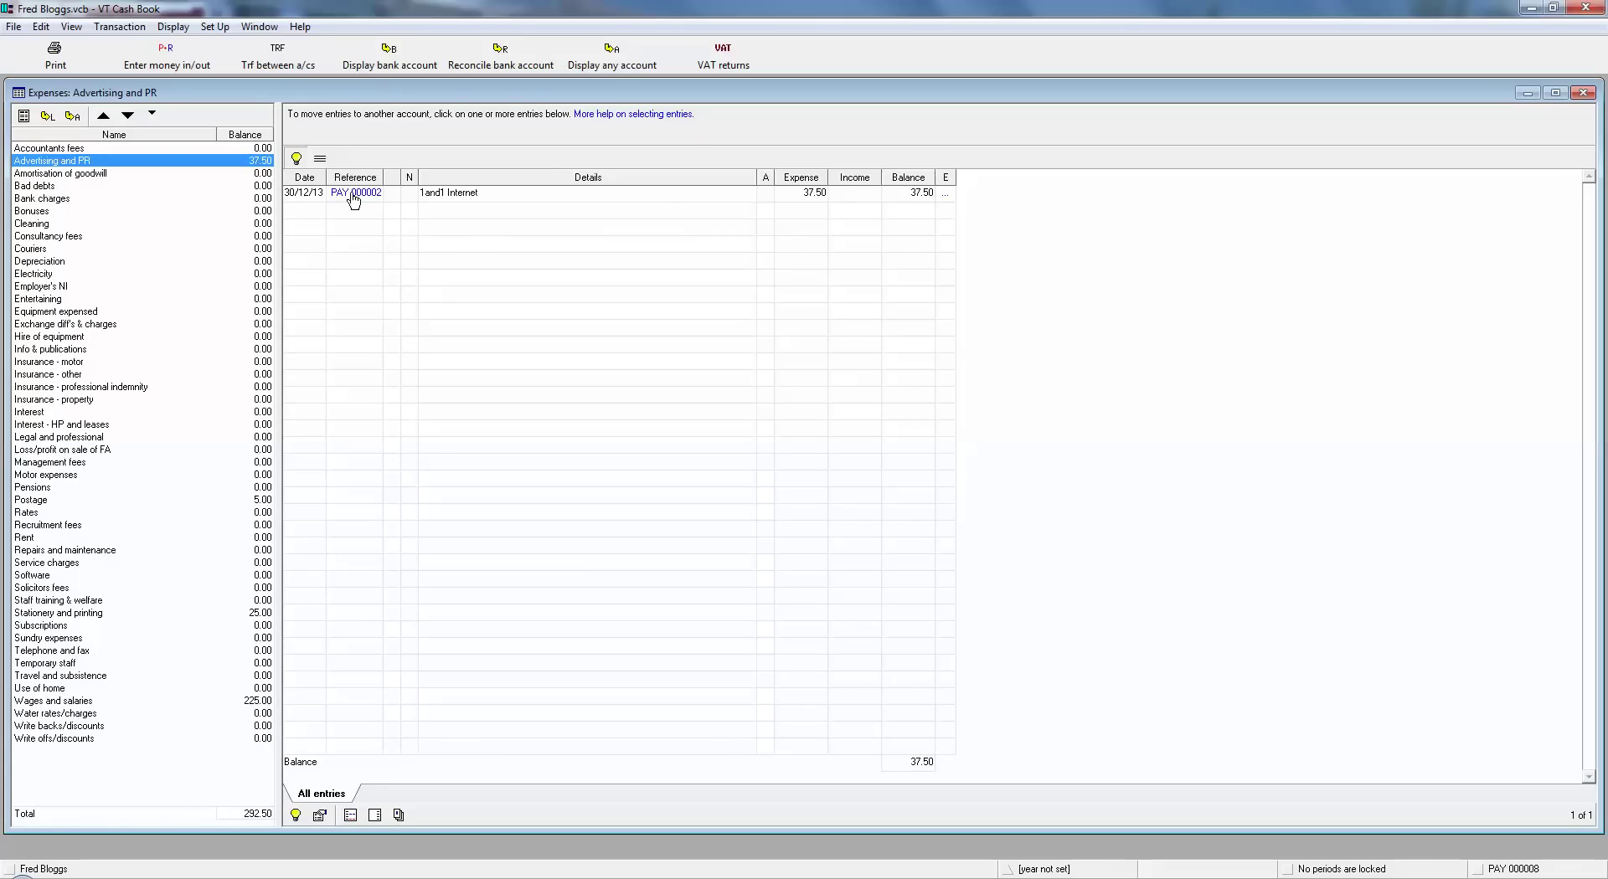
mouse_move(353, 201)
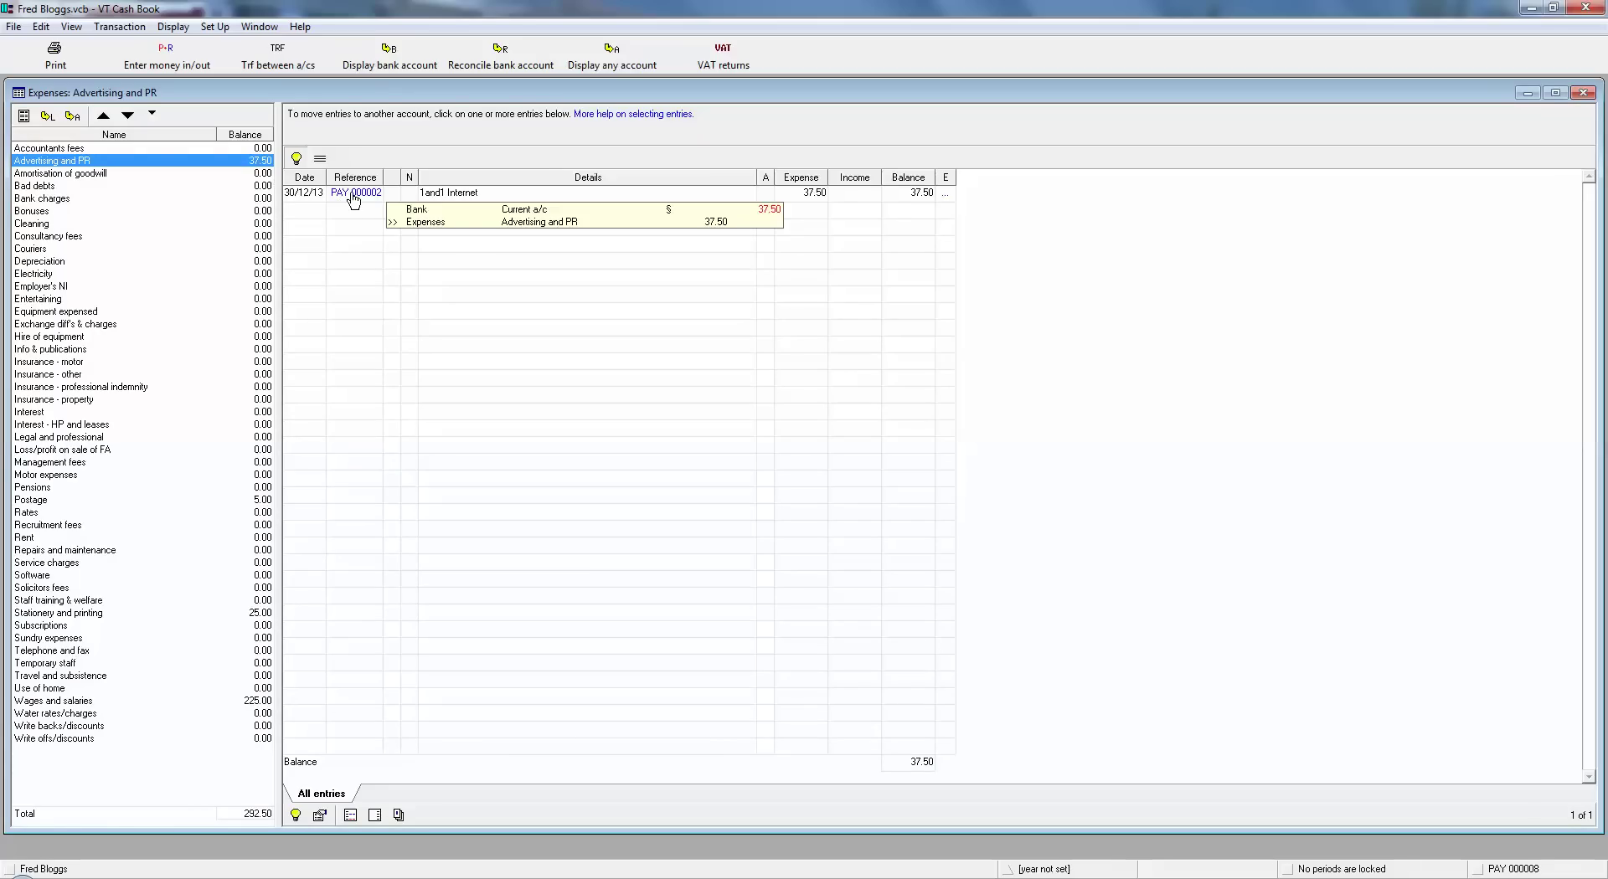
left_click(1583, 92)
left_click(191, 179)
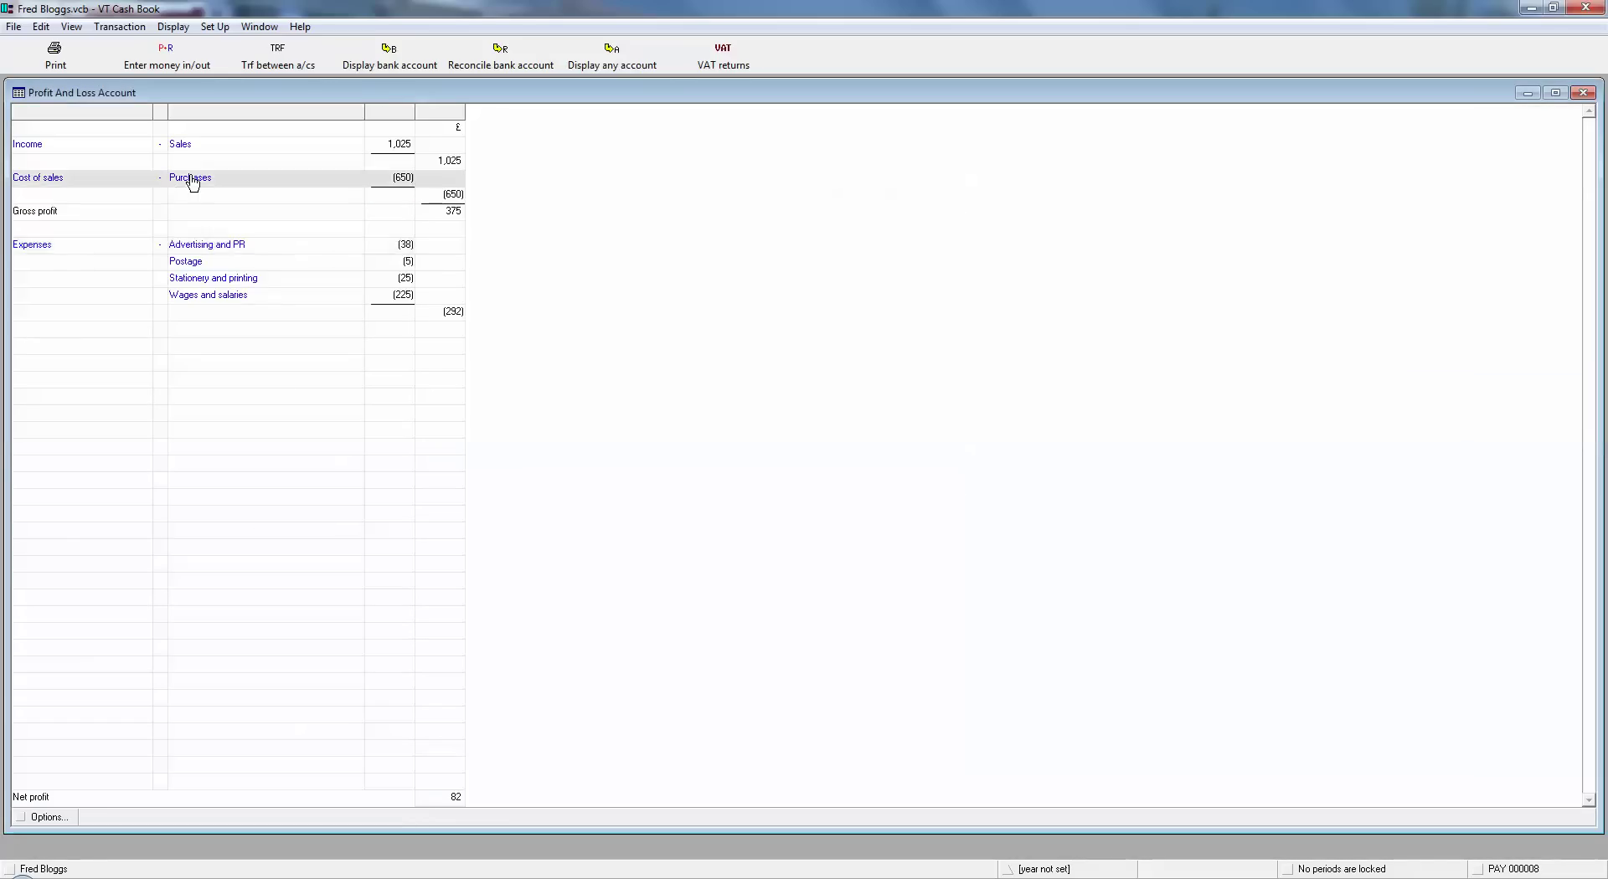
double_click(191, 179)
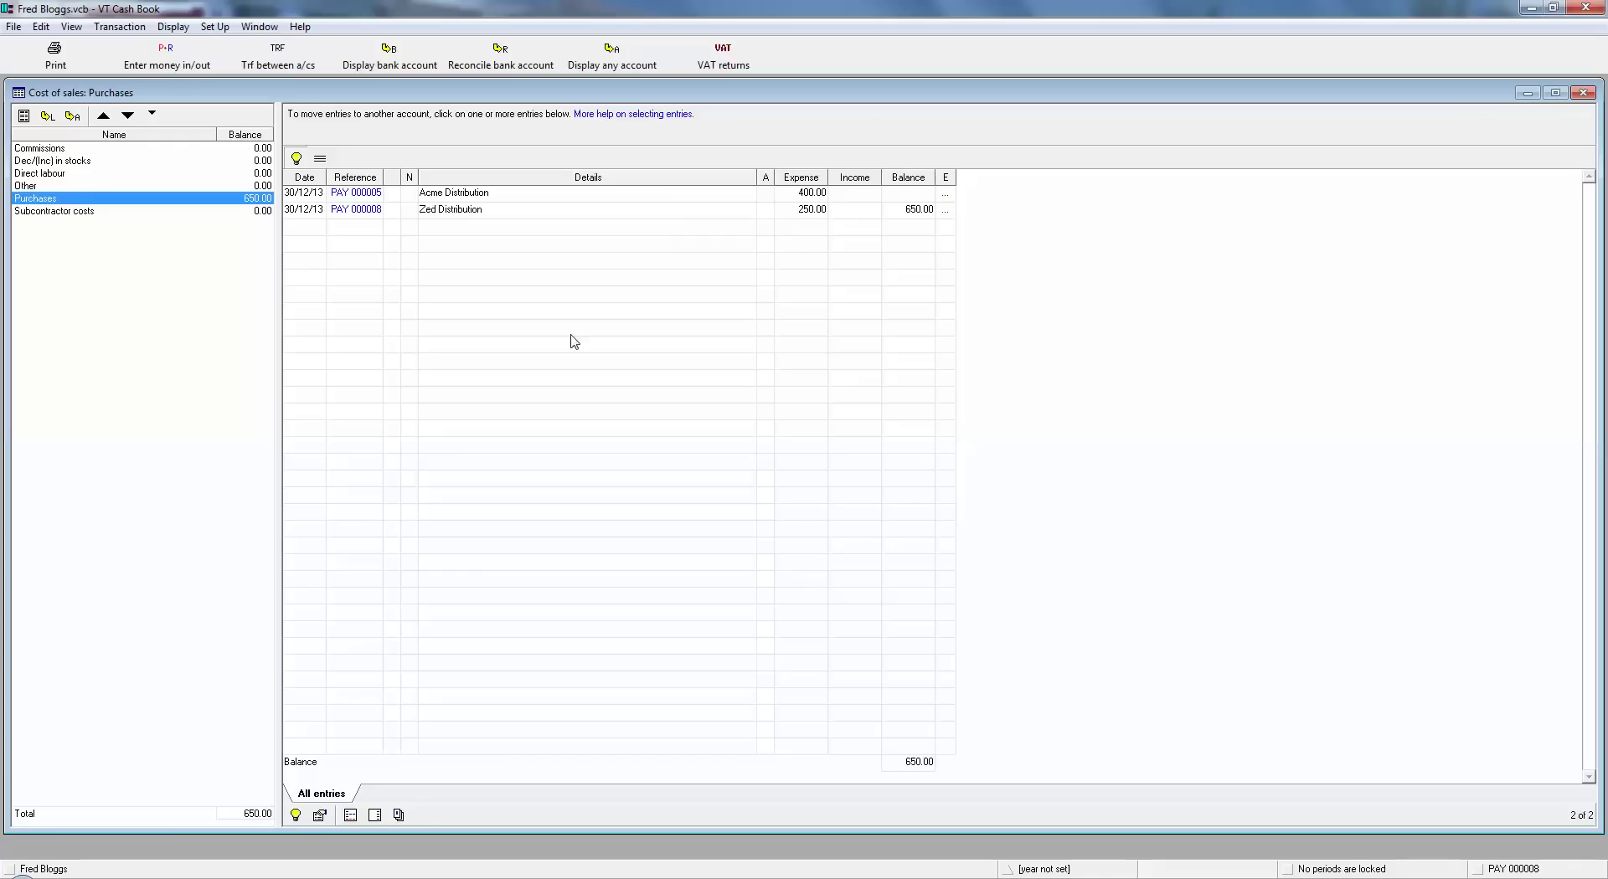
left_click(1581, 94)
Display the Balance Sheet and check the Current a/c line and the entries behind the Drawings figure.
left_click(167, 28)
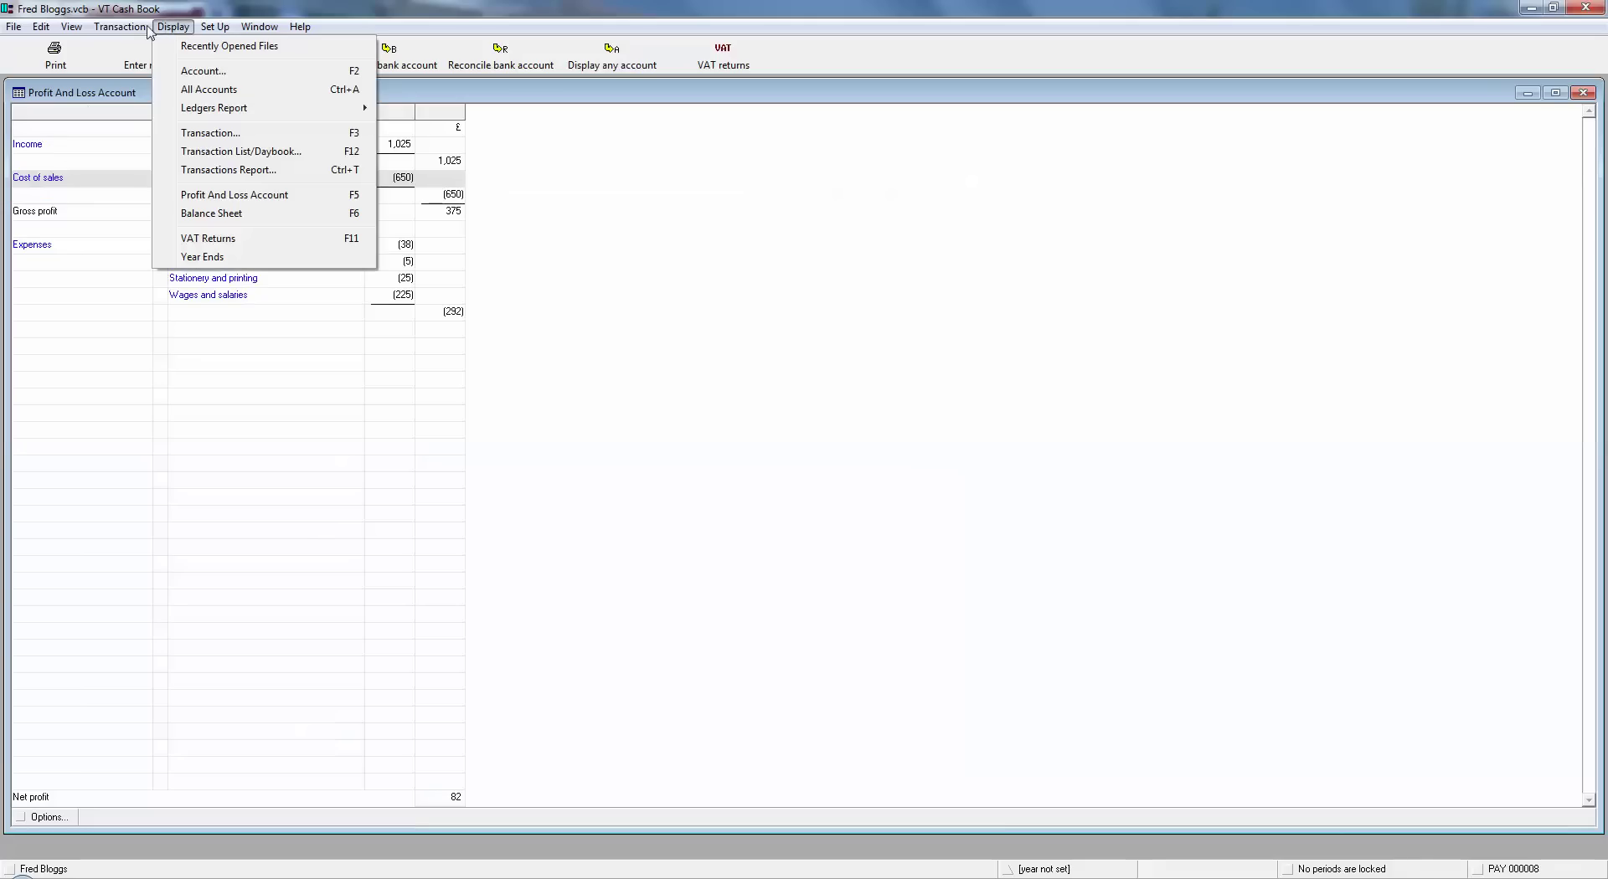
left_click(210, 220)
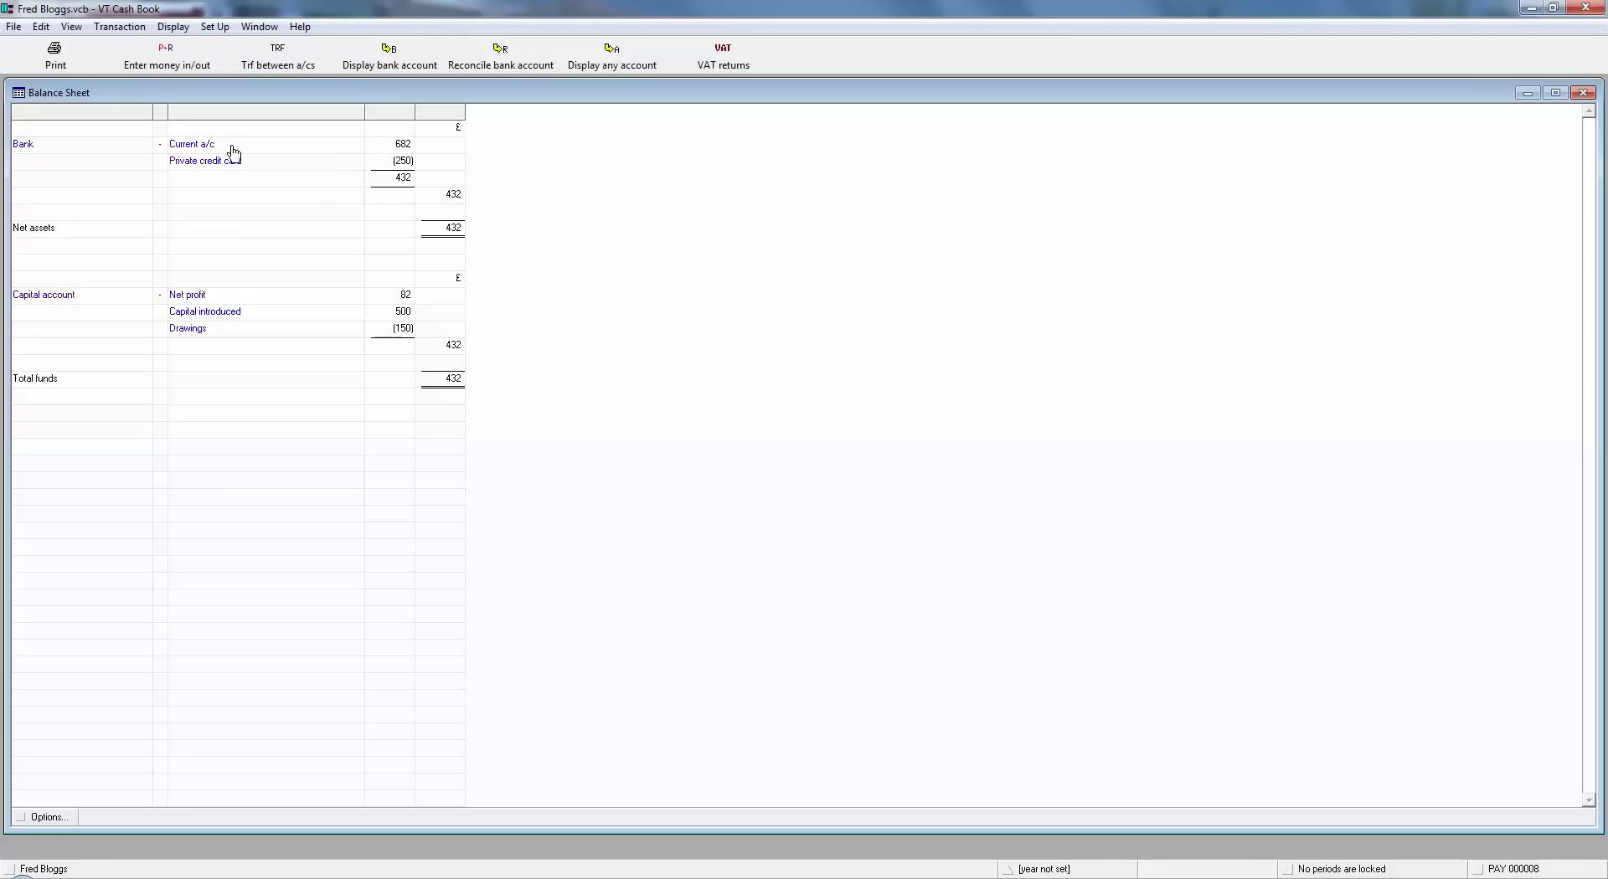
left_click(192, 148)
left_click(192, 148)
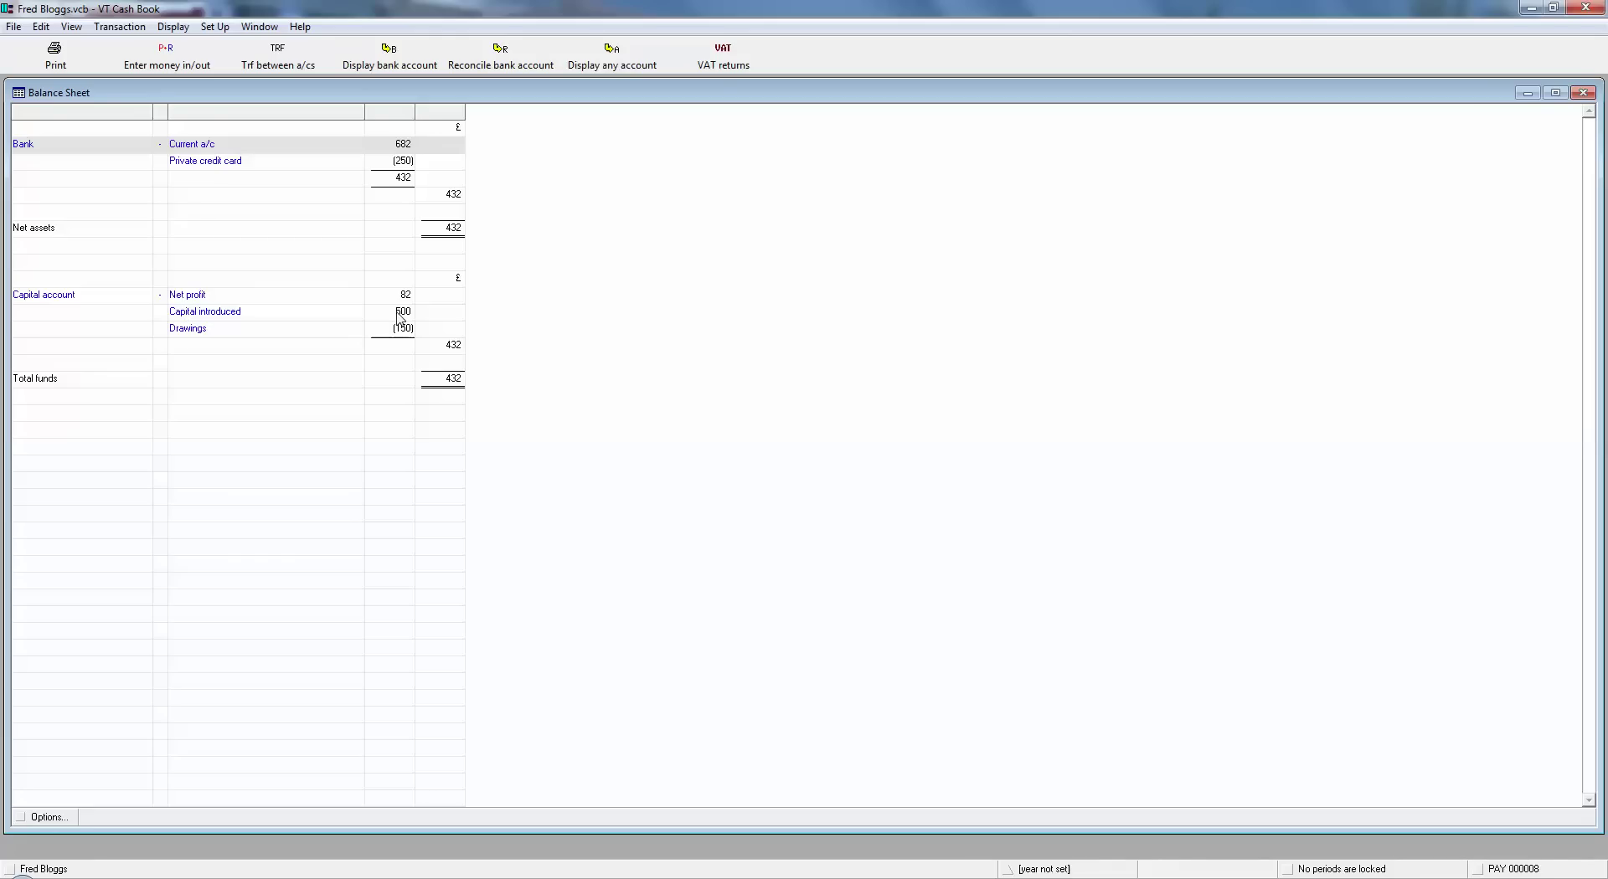
left_click(188, 330)
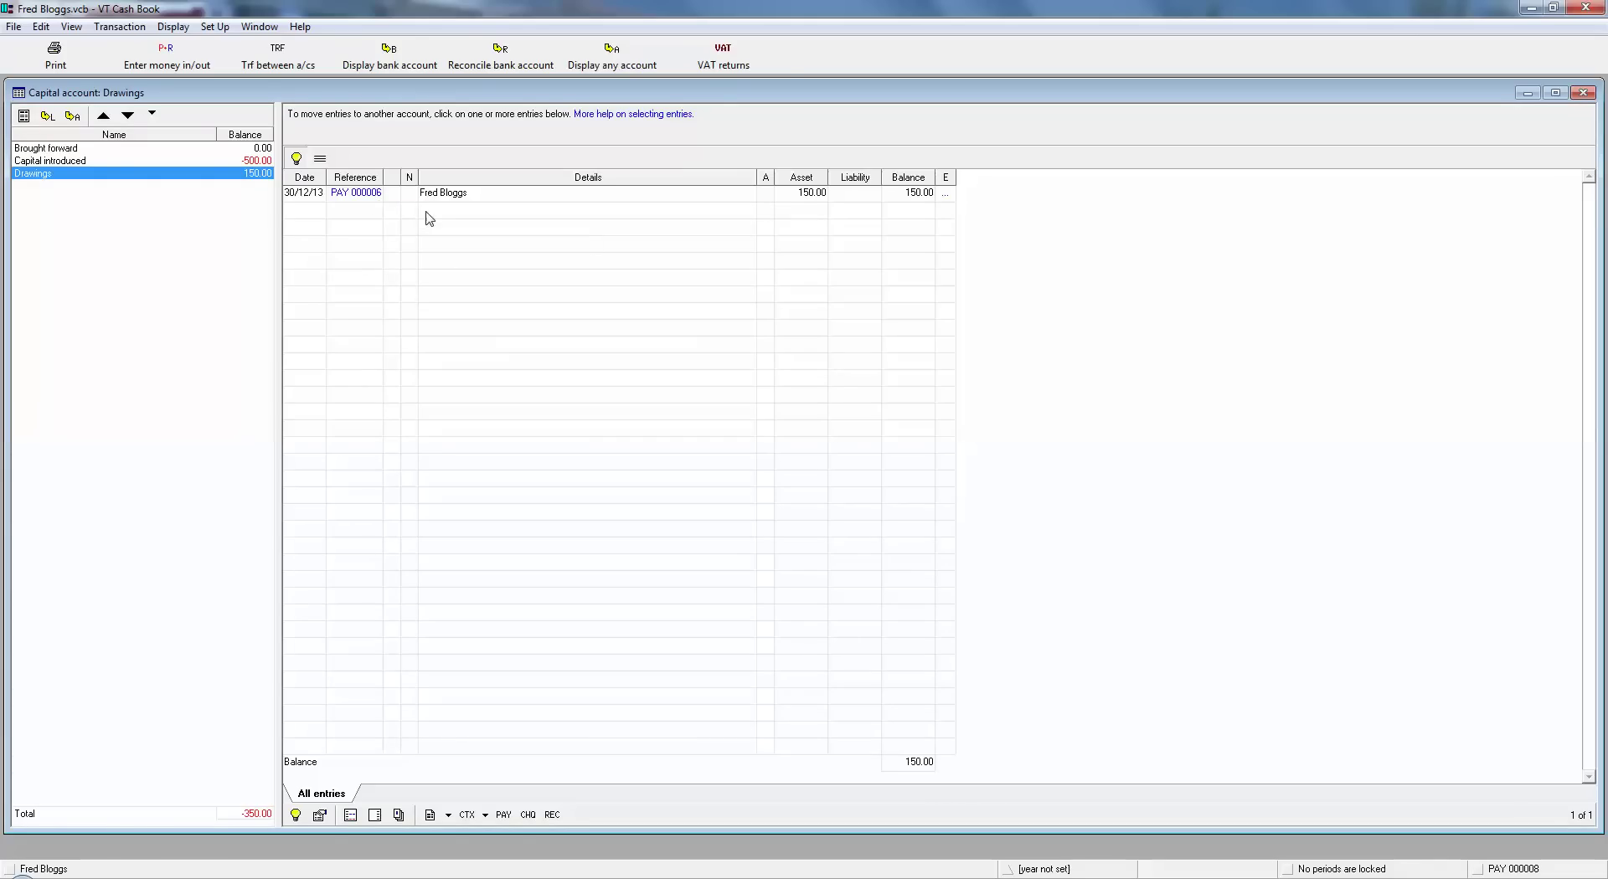
left_click(1583, 92)
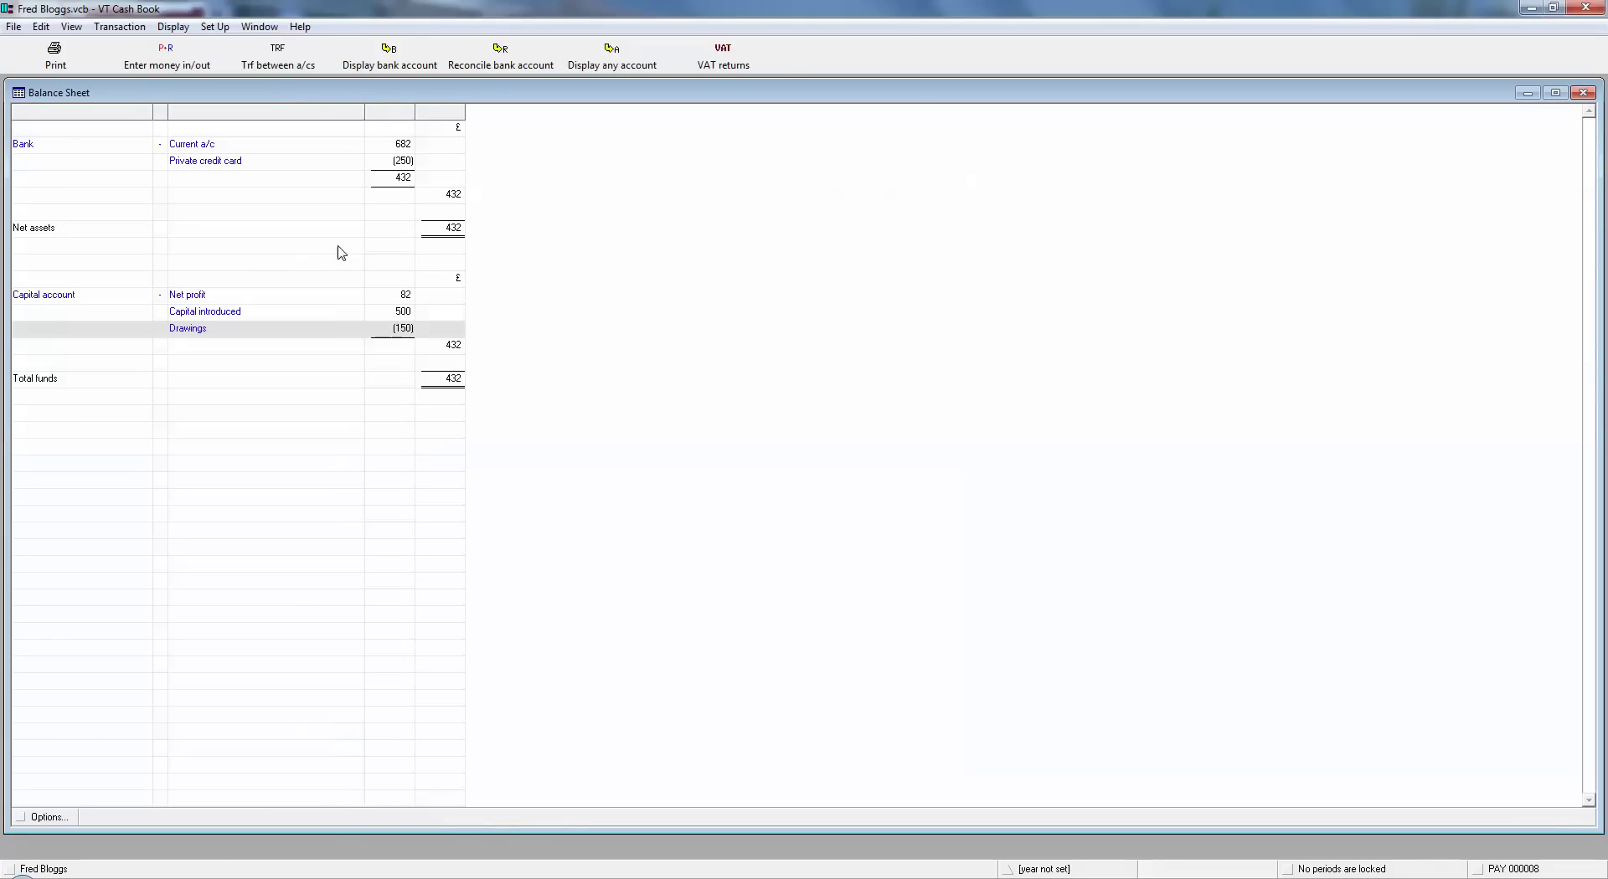